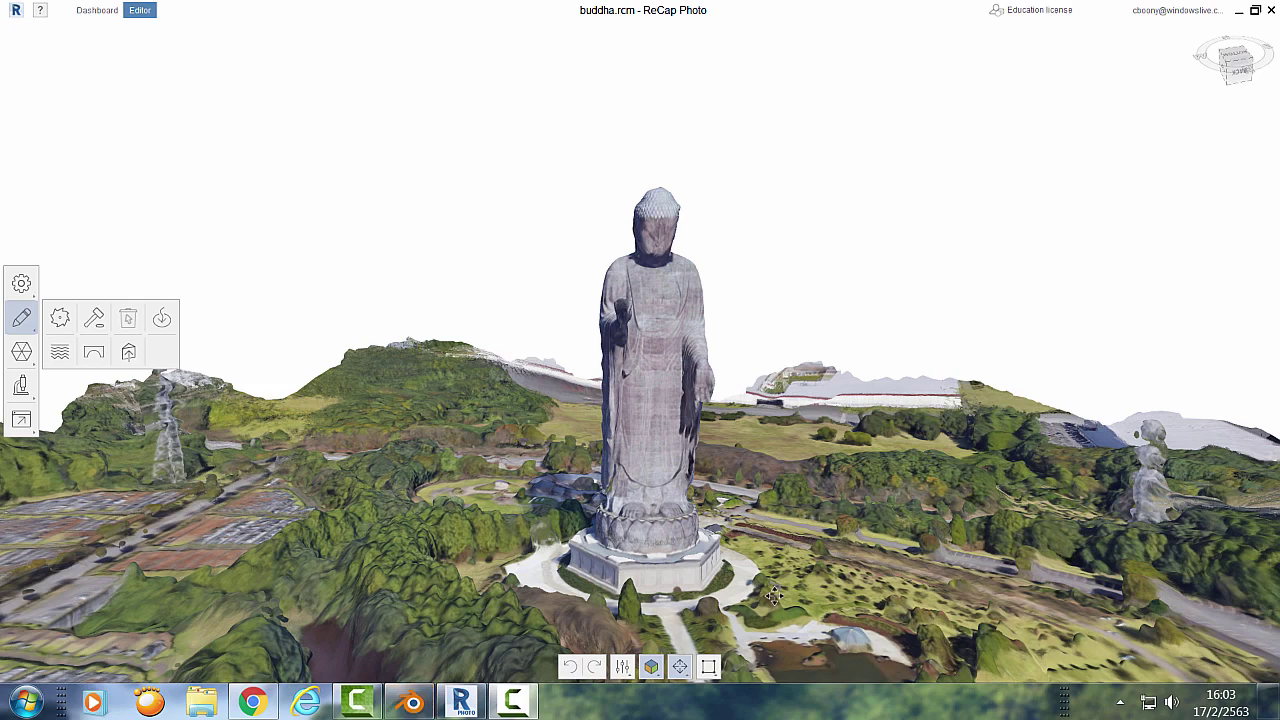
Bring the Blender window with the imported buddha mesh to the front
left_click(413, 703)
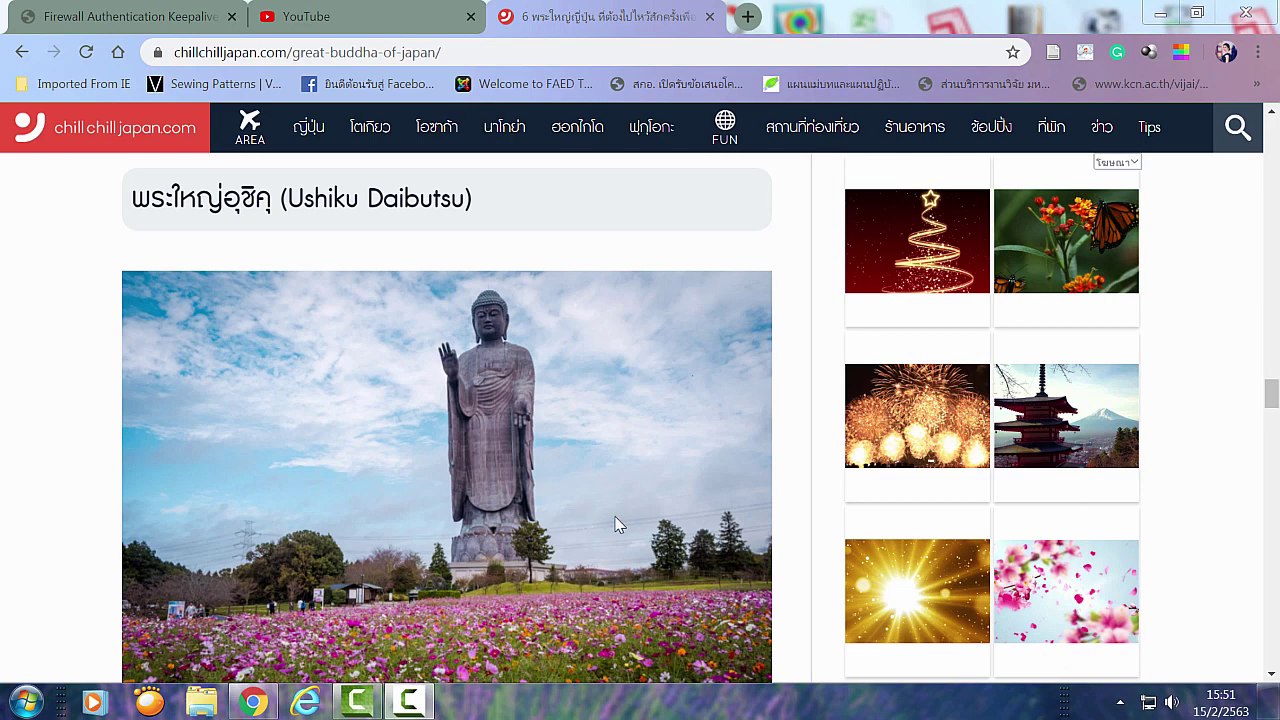
Scroll through the Ushiku Daibutsu article and photo, then bring up the Start menu
left_click_drag(614, 520, 615, 507)
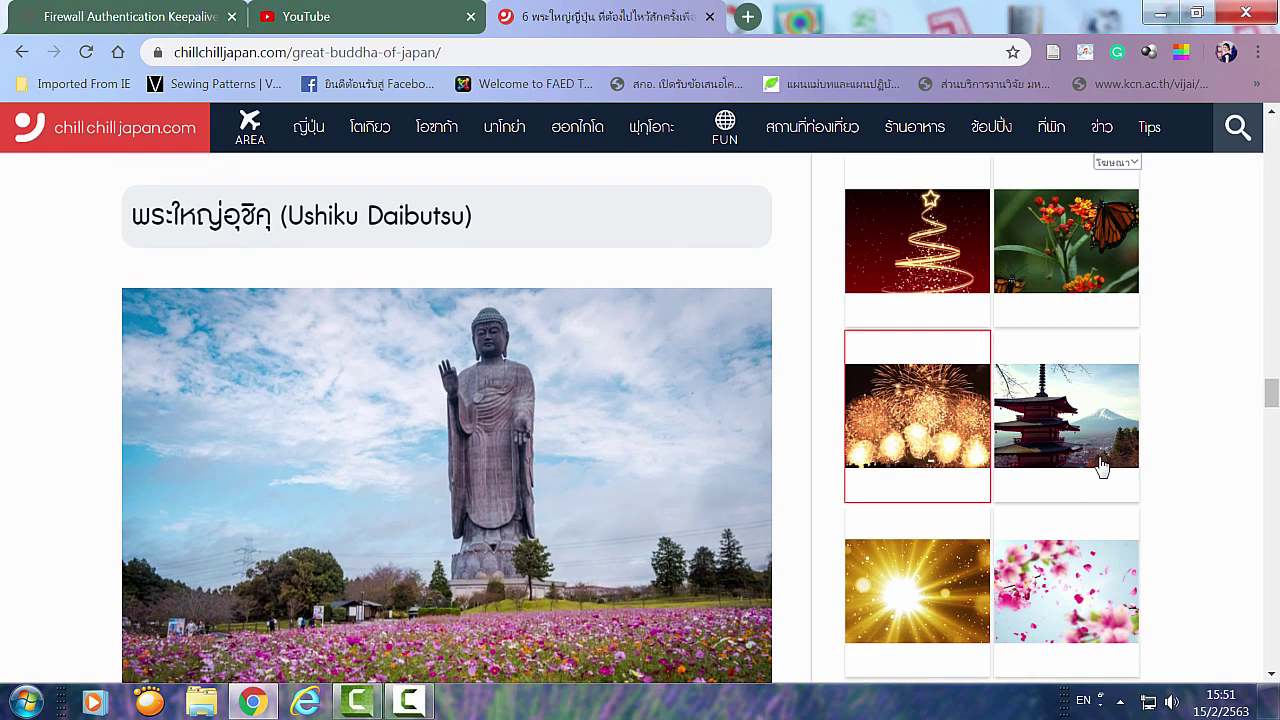
scroll(1272, 408, "down", 1)
left_click_drag(1272, 408, 1273, 417)
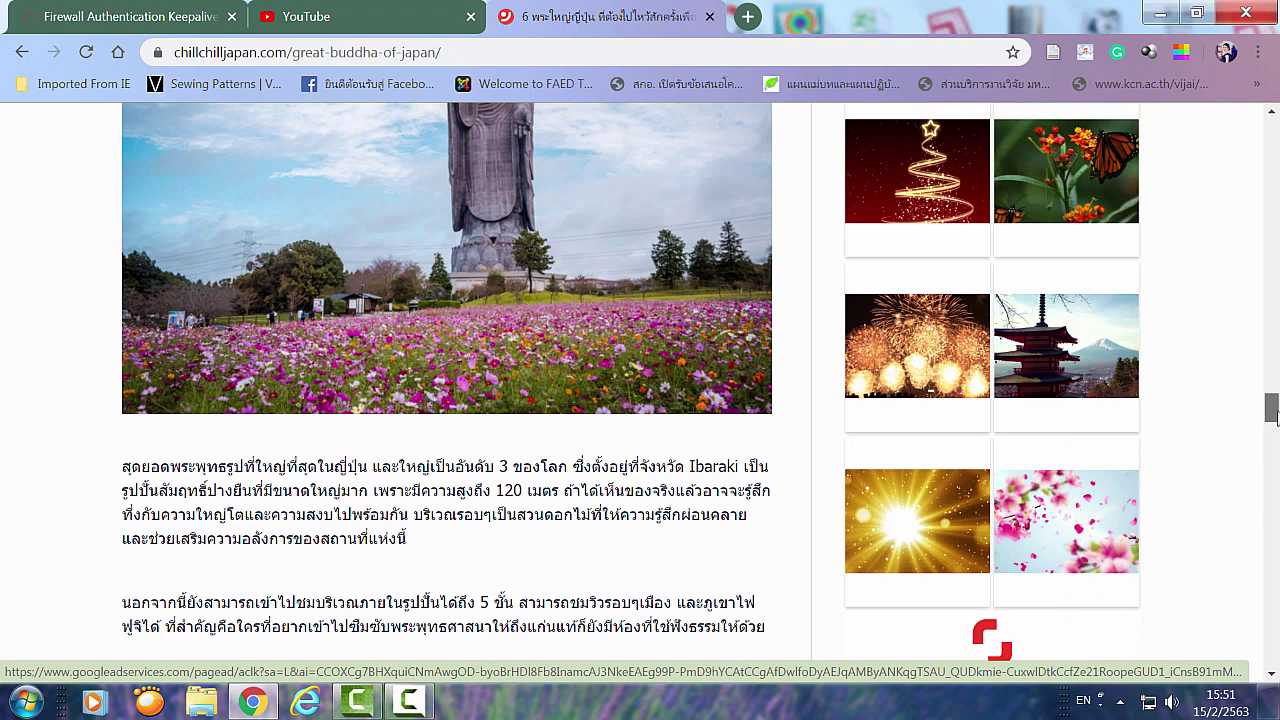
left_click_drag(1272, 408, 1272, 397)
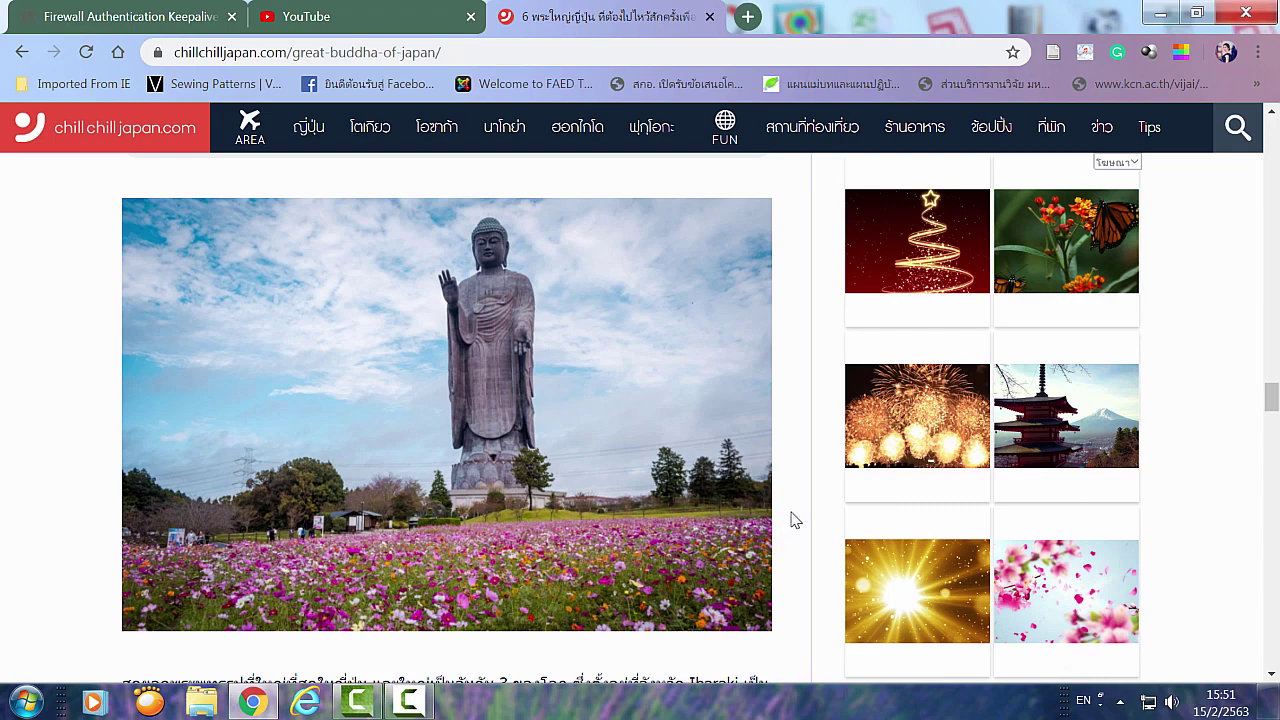
left_click(25, 706)
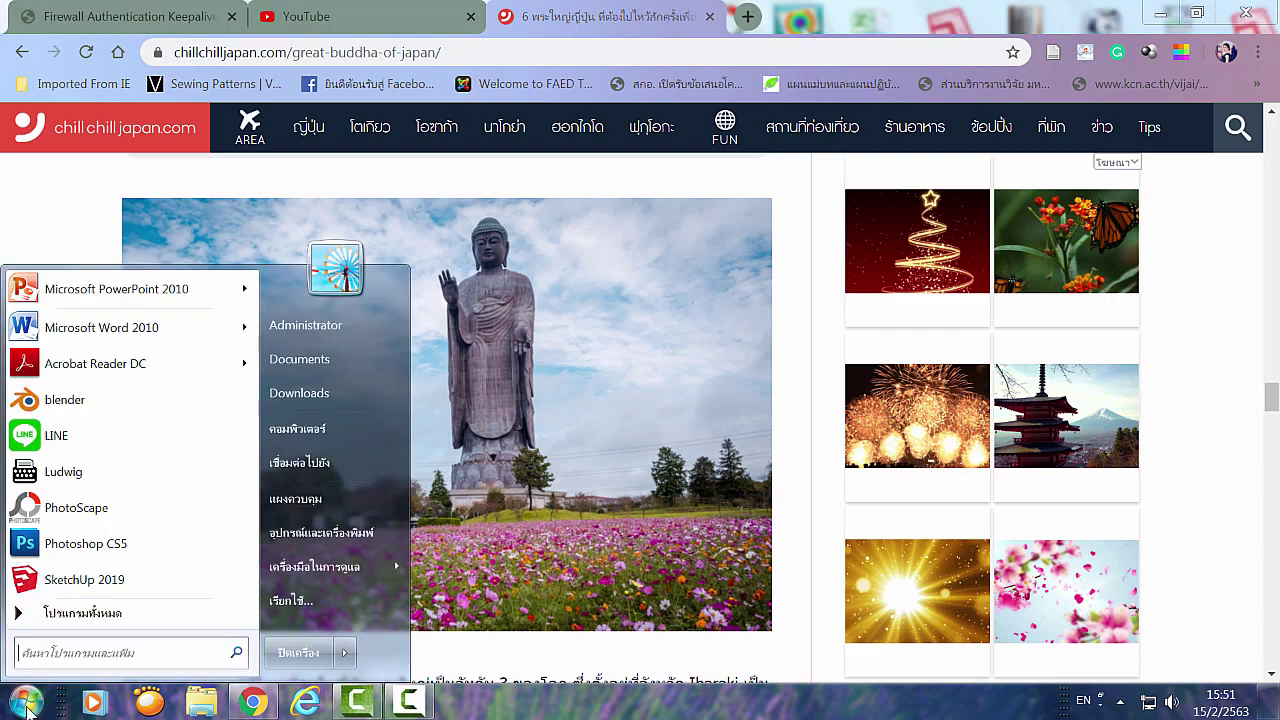
Launch Google Earth Pro from All Programs and dismiss its startup tips
left_click(82, 613)
mouse_move(252, 332)
left_mouse_down()
mouse_move(257, 393)
mouse_move(250, 357)
left_mouse_up()
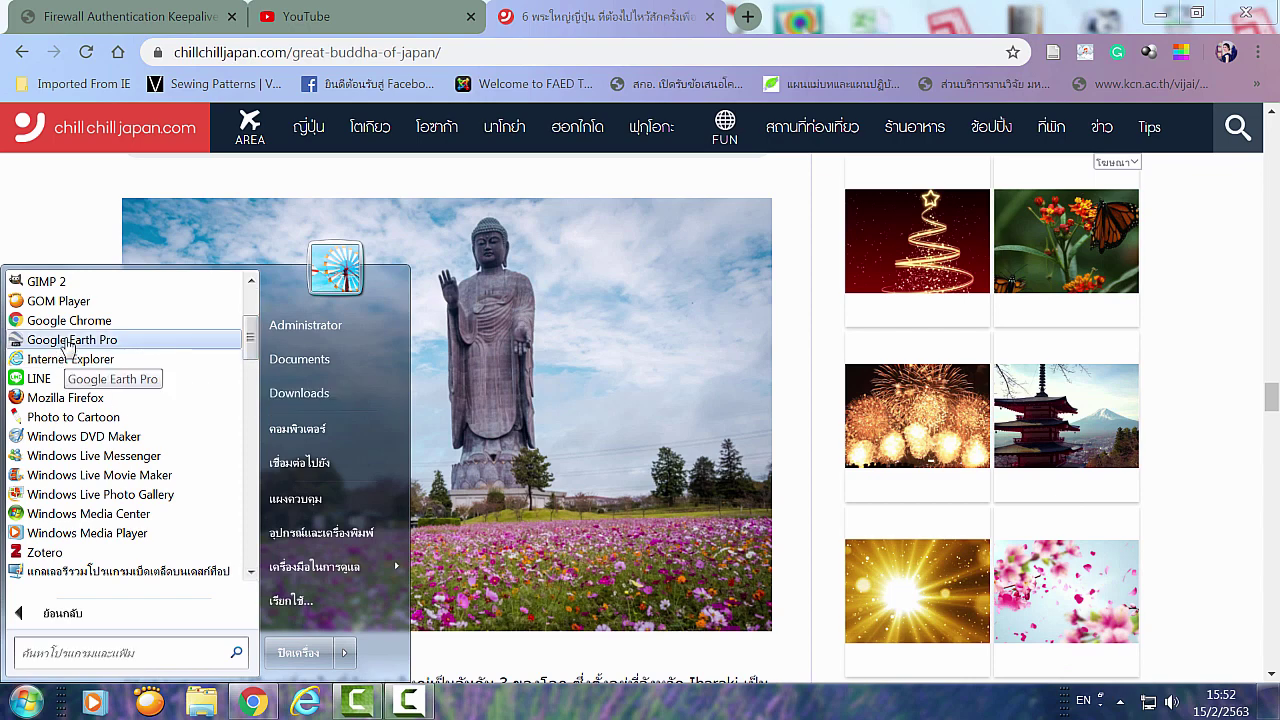
left_click(70, 340)
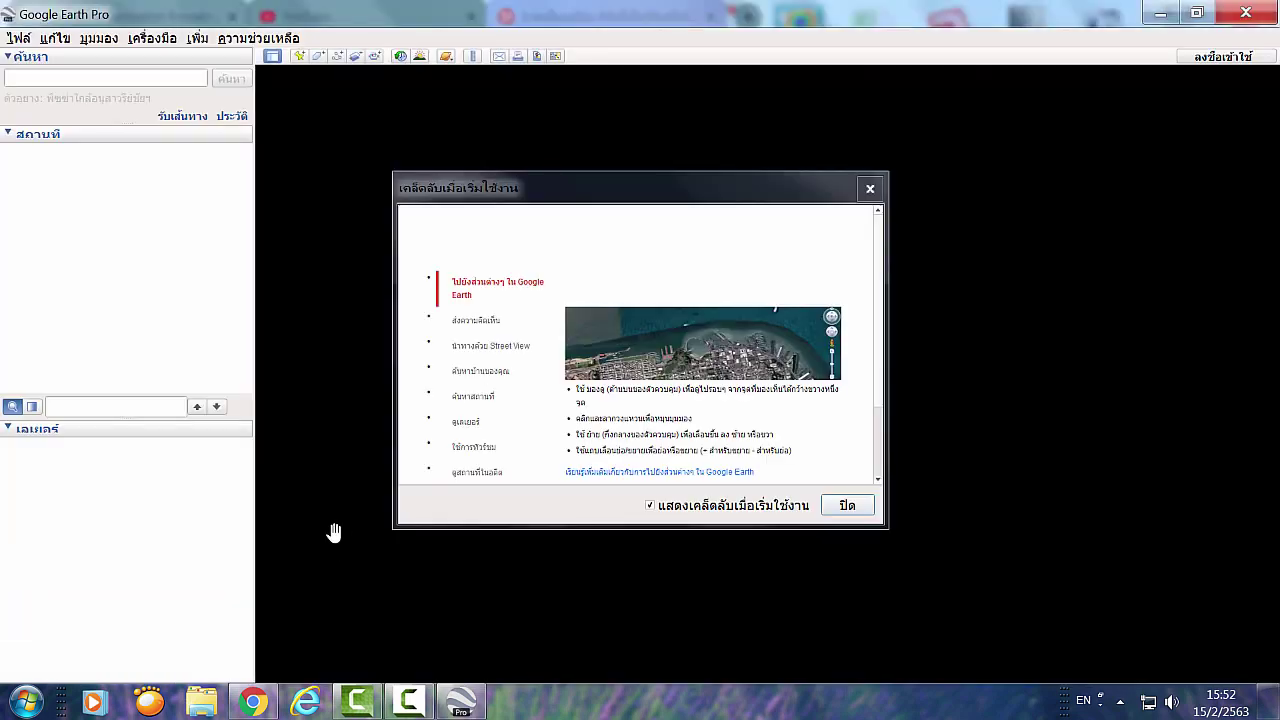
left_click(848, 507)
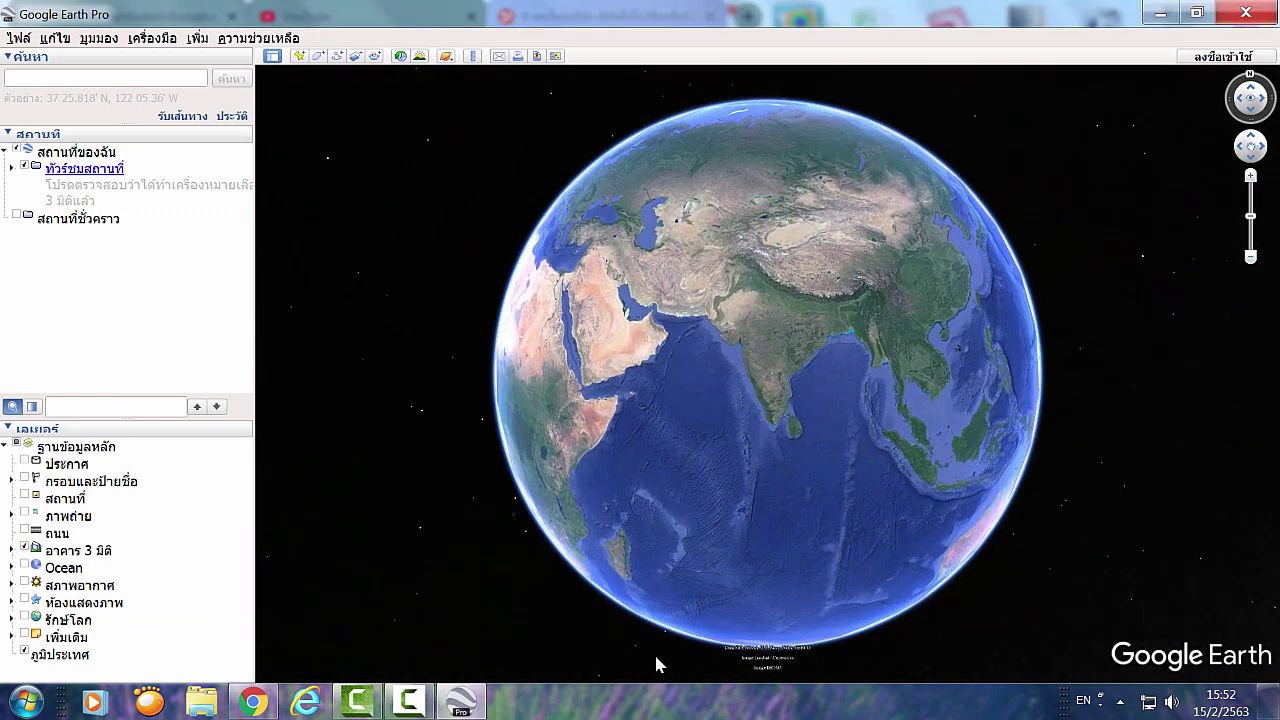
Copy 'Ushiku Daibutsu' from the article heading and return to Google Earth Pro
left_click(258, 706)
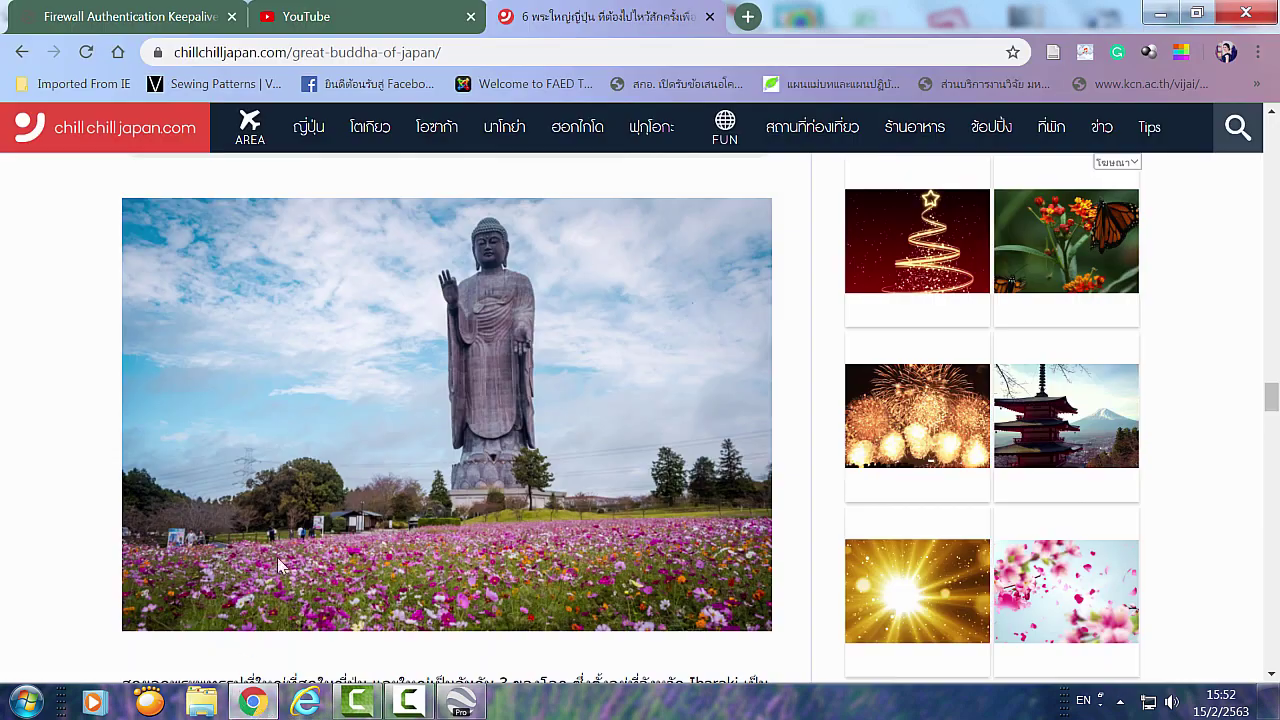
scroll(220, 286, "up", 2)
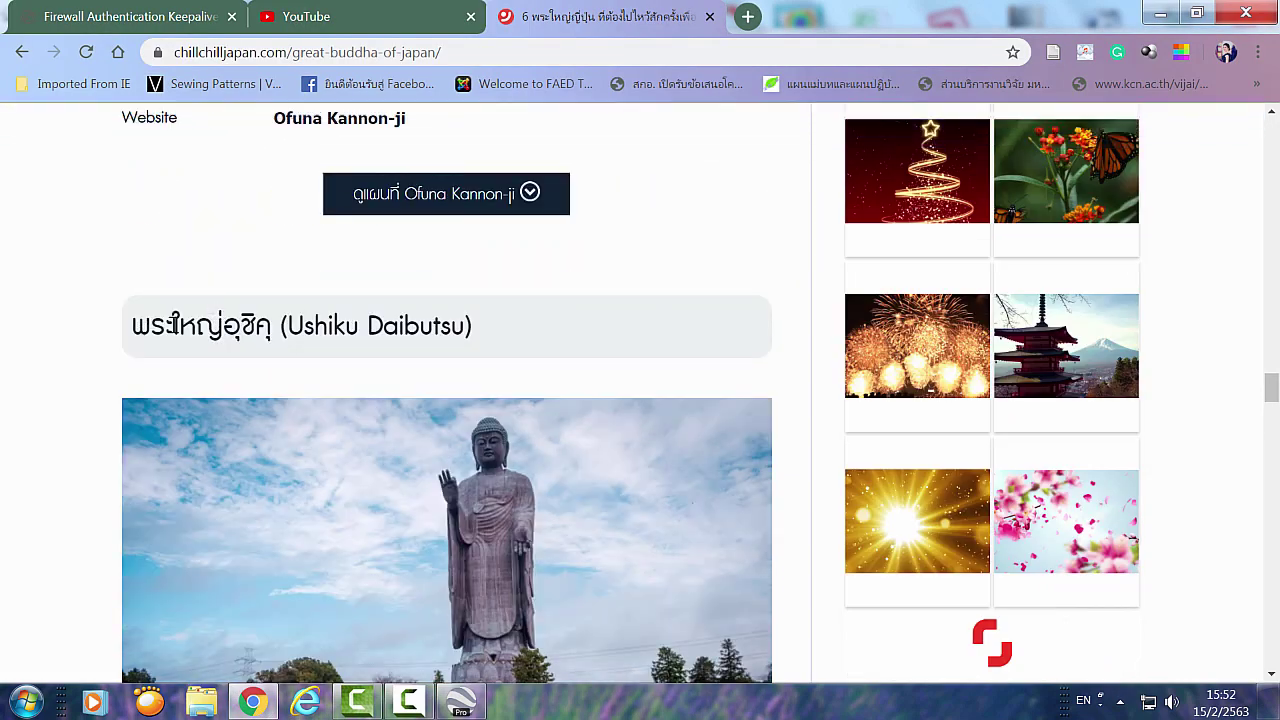
left_click_drag(133, 325, 462, 325)
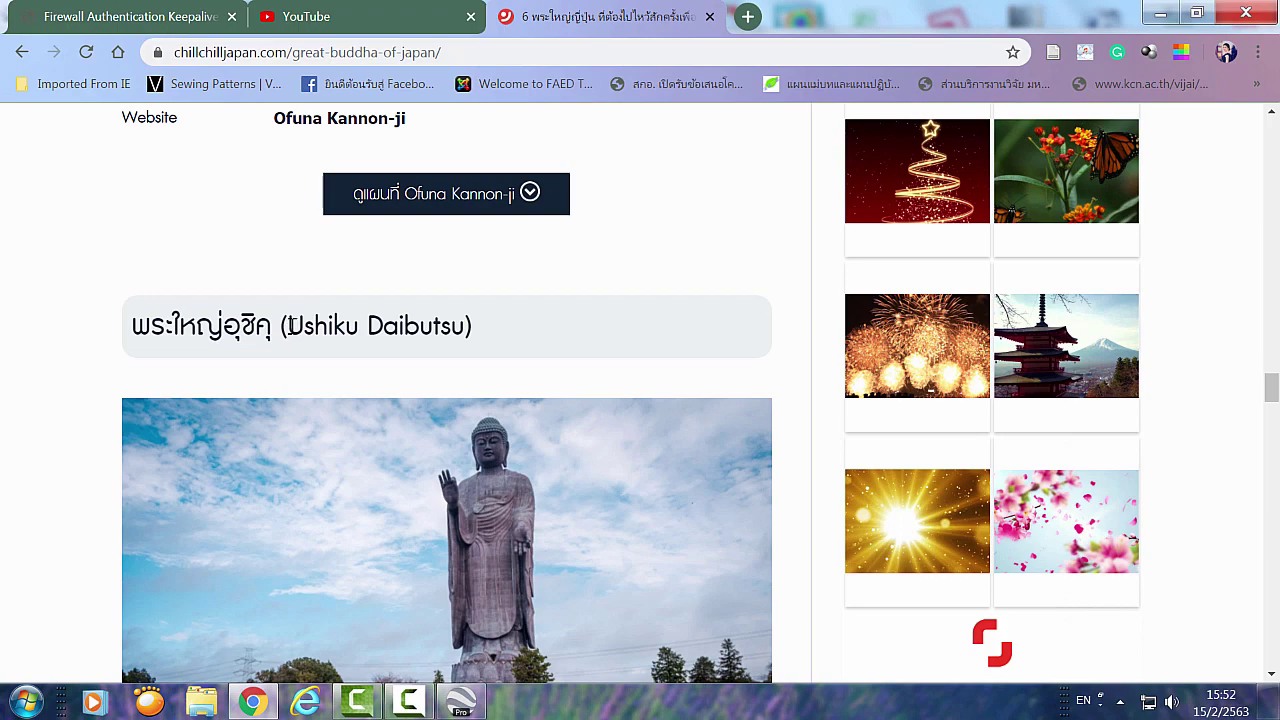
right_click(462, 325)
left_click(478, 337)
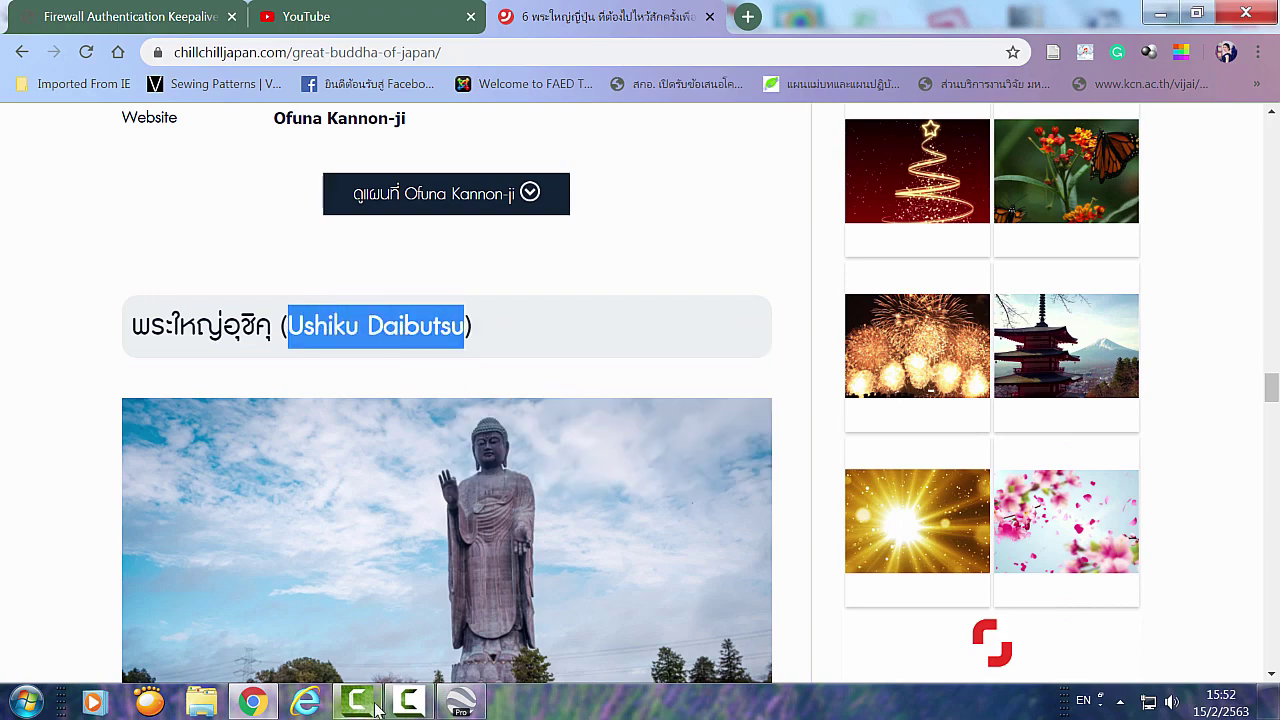
left_click(460, 701)
Paste 'Ushiku Daibutsu' into the Google Earth search and fly to the result
left_click(78, 77)
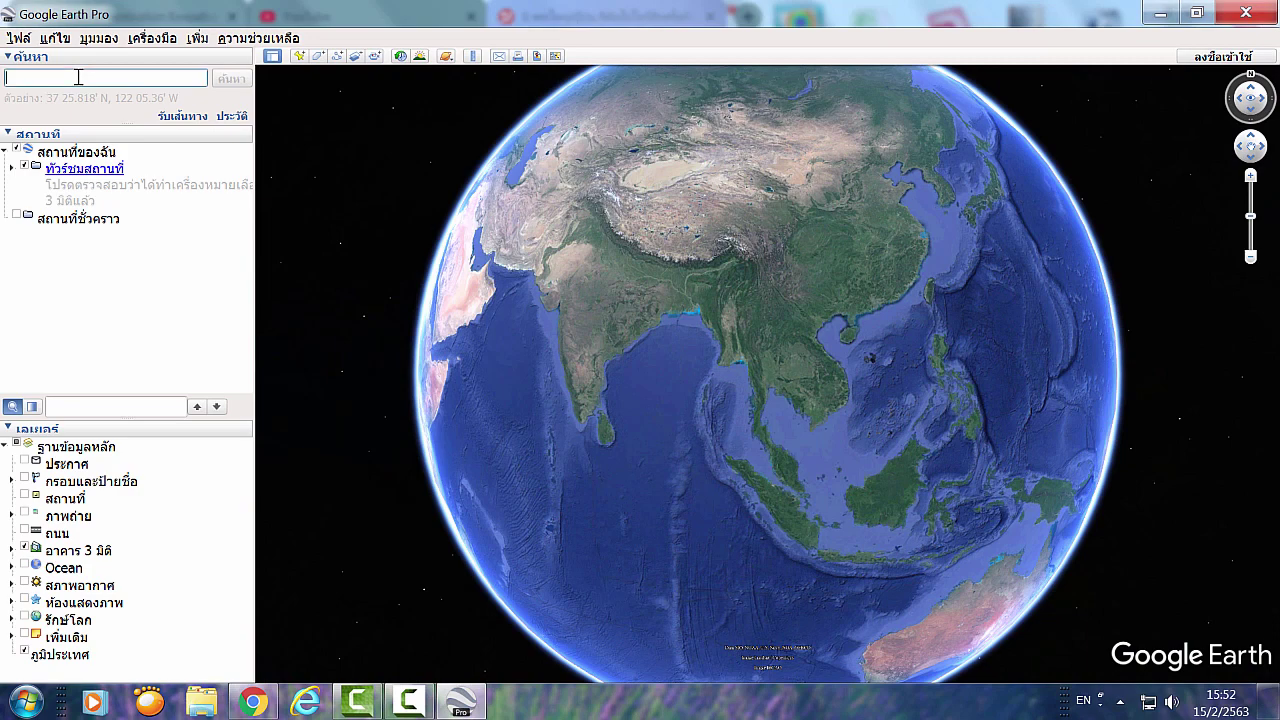
right_click(78, 77)
left_click(118, 180)
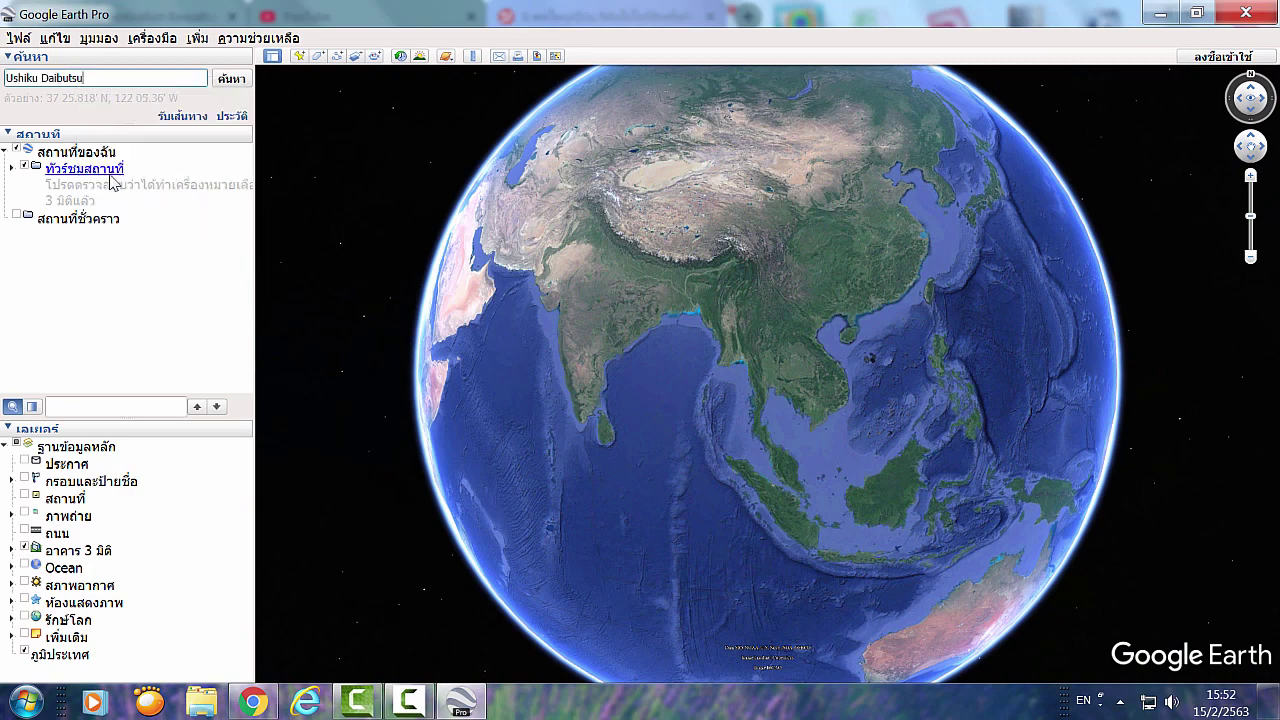
left_click(238, 86)
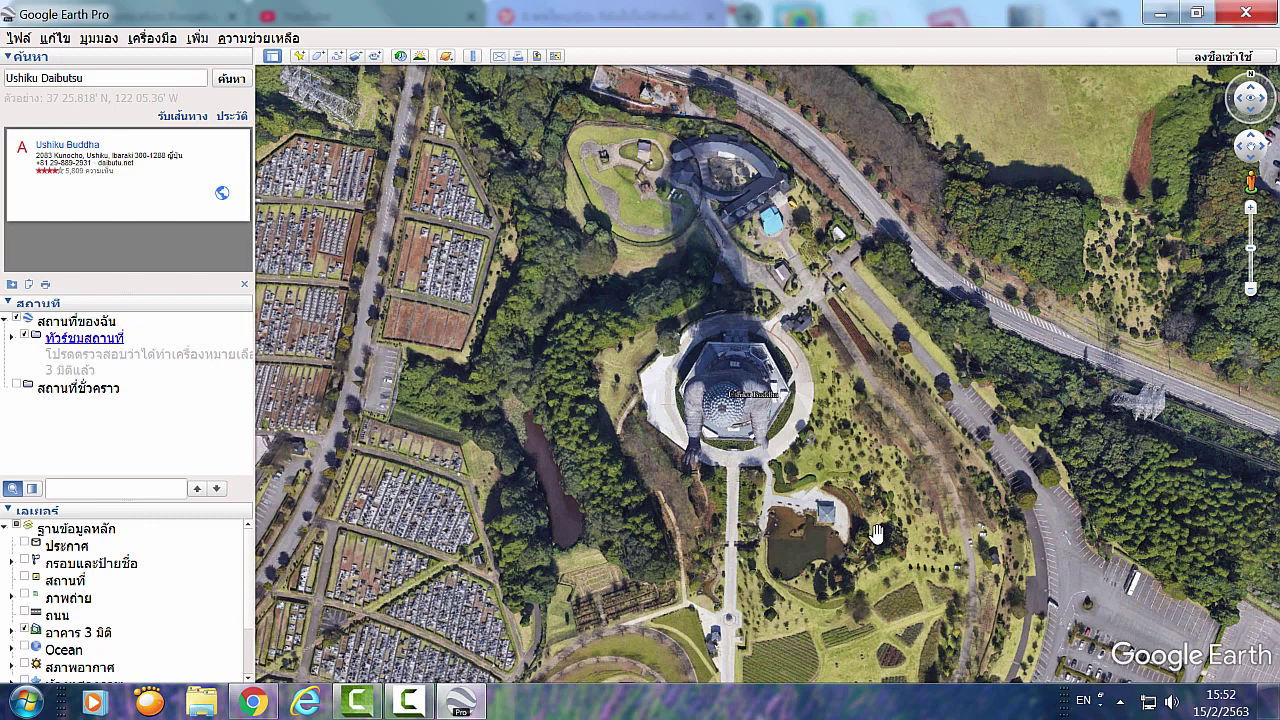
key("shift")
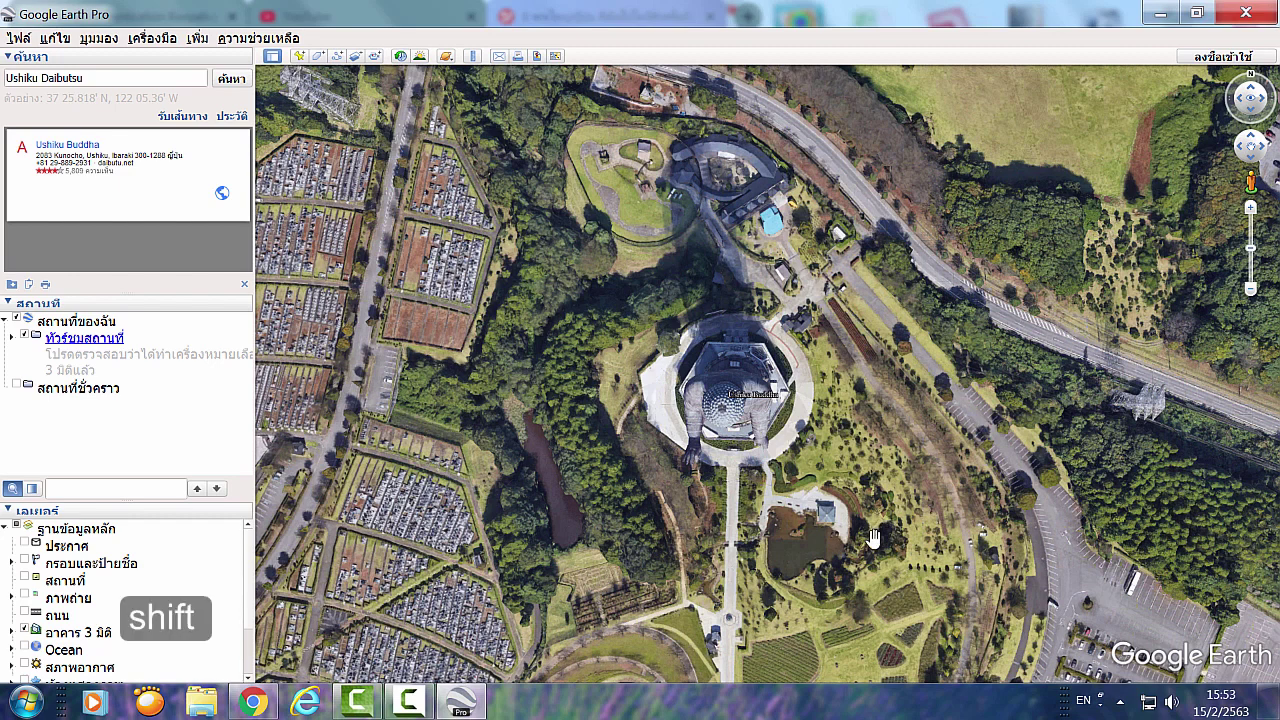
Tilt, zoom and pan until the Ushiku Buddha statue stands upright in 3D over the park
mouse_move(886, 492)
middle_mouse_down("shift")
mouse_move(898, 345)
mouse_move(908, 530)
mouse_move(955, 688)
mouse_move(965, 548)
middle_mouse_up("shift")
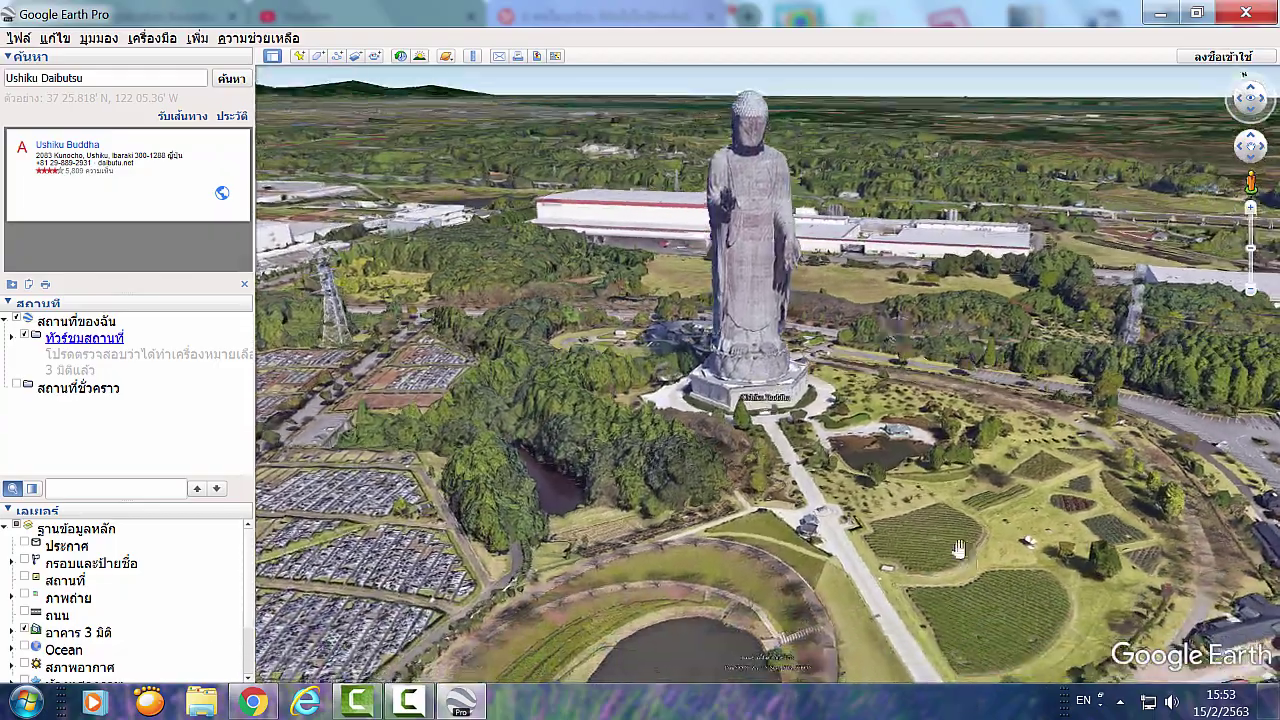
scroll(860, 487, "up", 3)
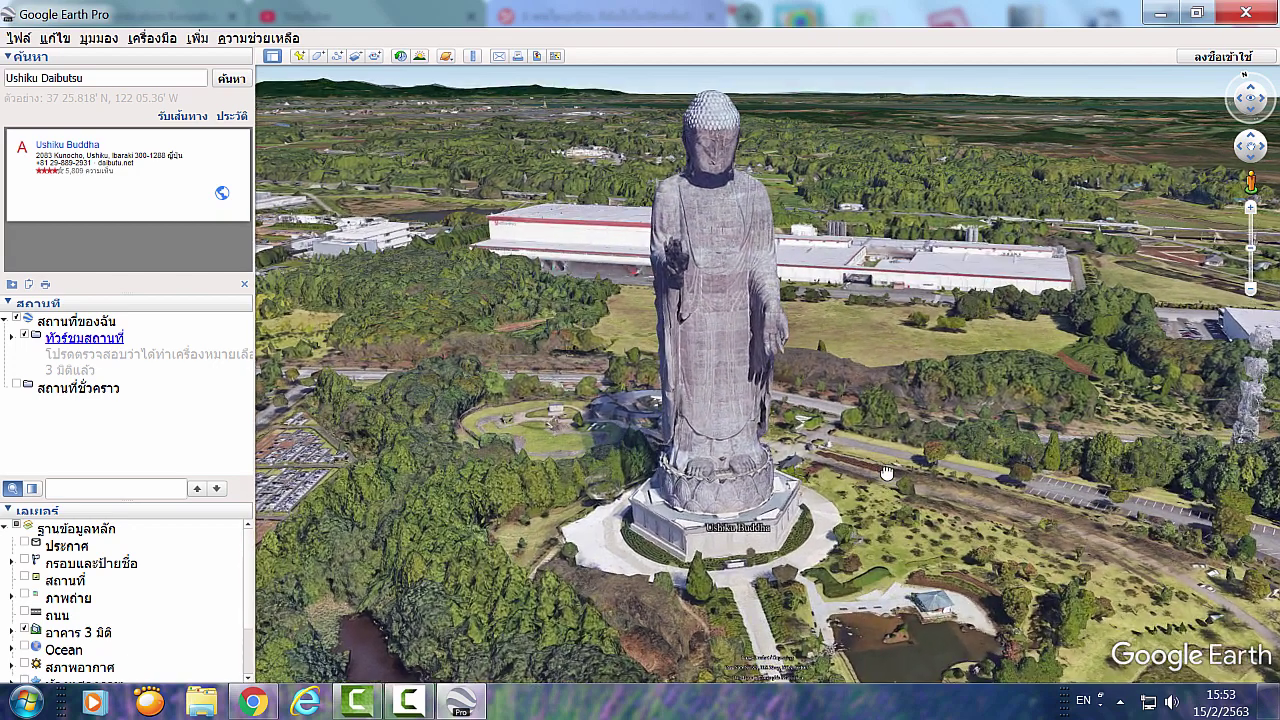
left_click_drag(886, 472, 890, 482)
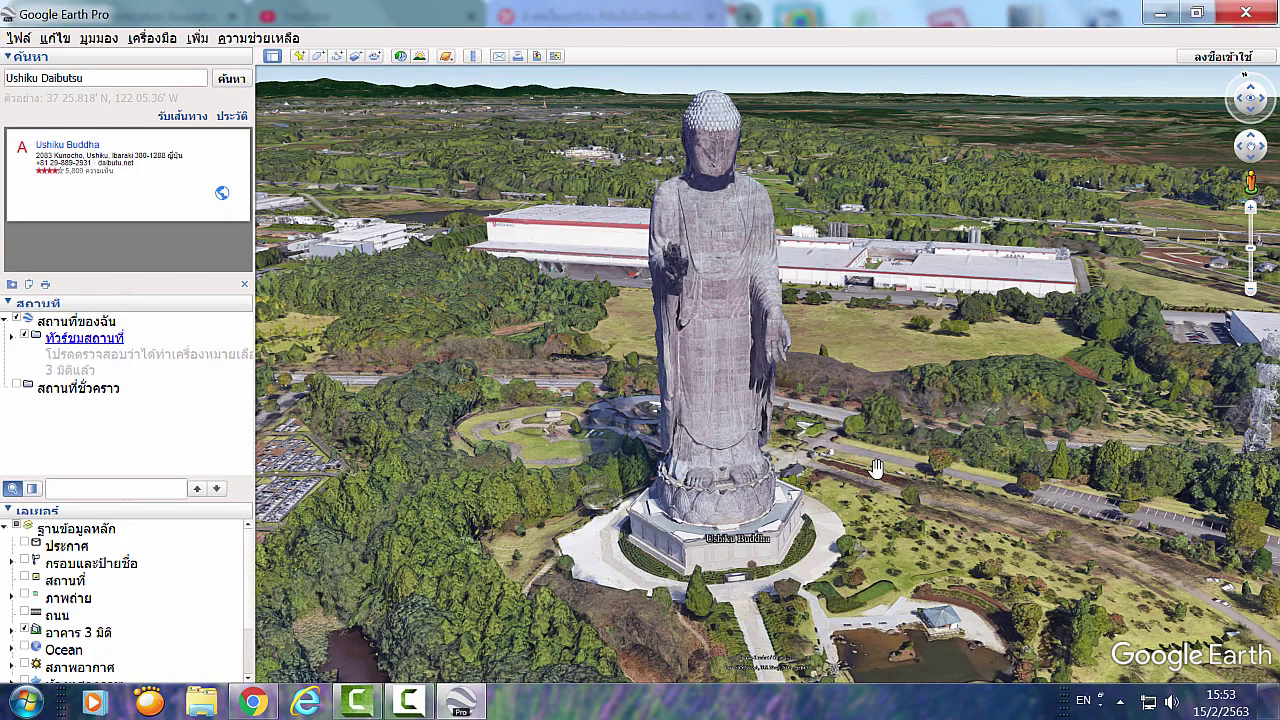
mouse_move(875, 469)
left_mouse_down()
mouse_move(865, 505)
mouse_move(905, 500)
left_mouse_up()
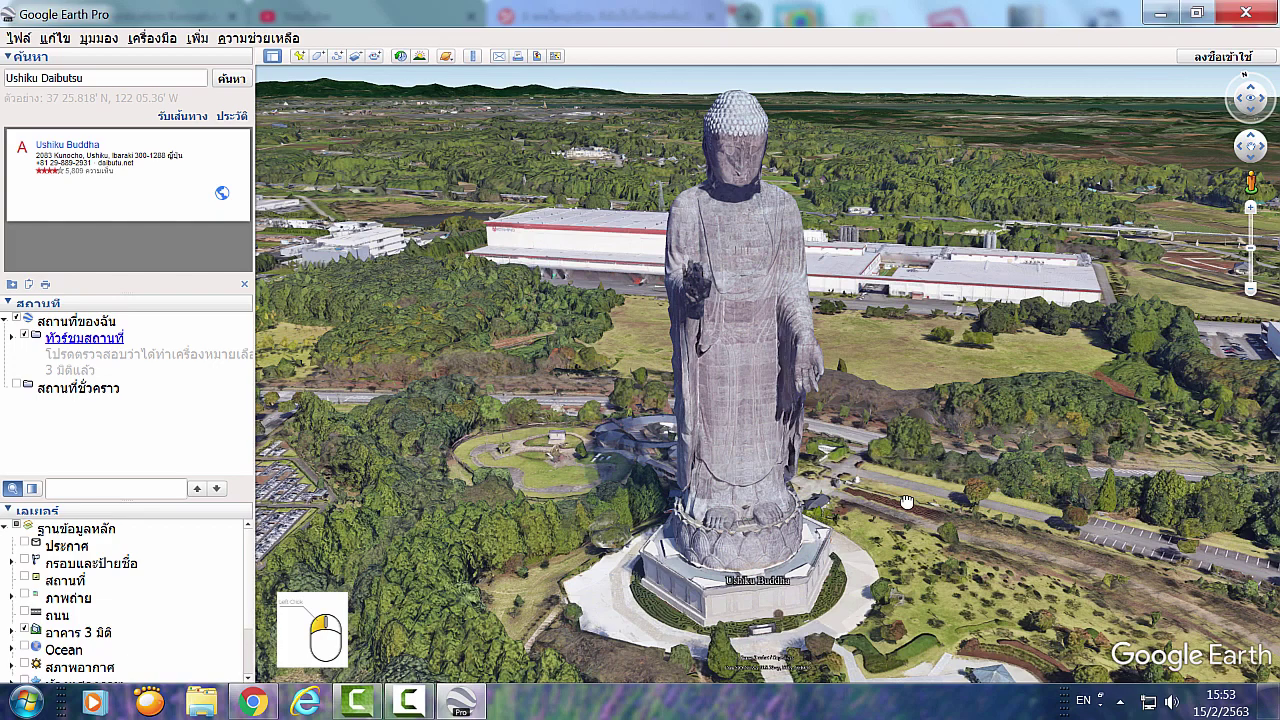
mouse_move(920, 449)
middle_mouse_down()
mouse_move(917, 487)
mouse_move(917, 430)
middle_mouse_up()
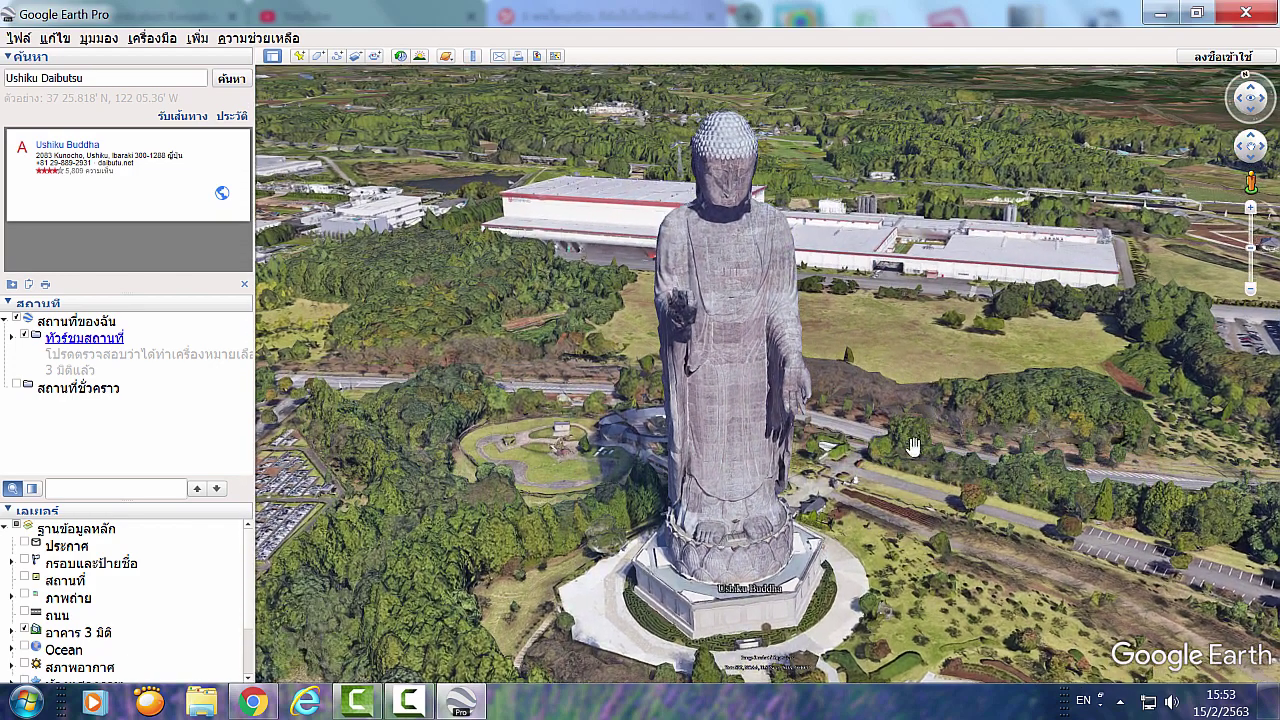
scroll(853, 507, "down", 1)
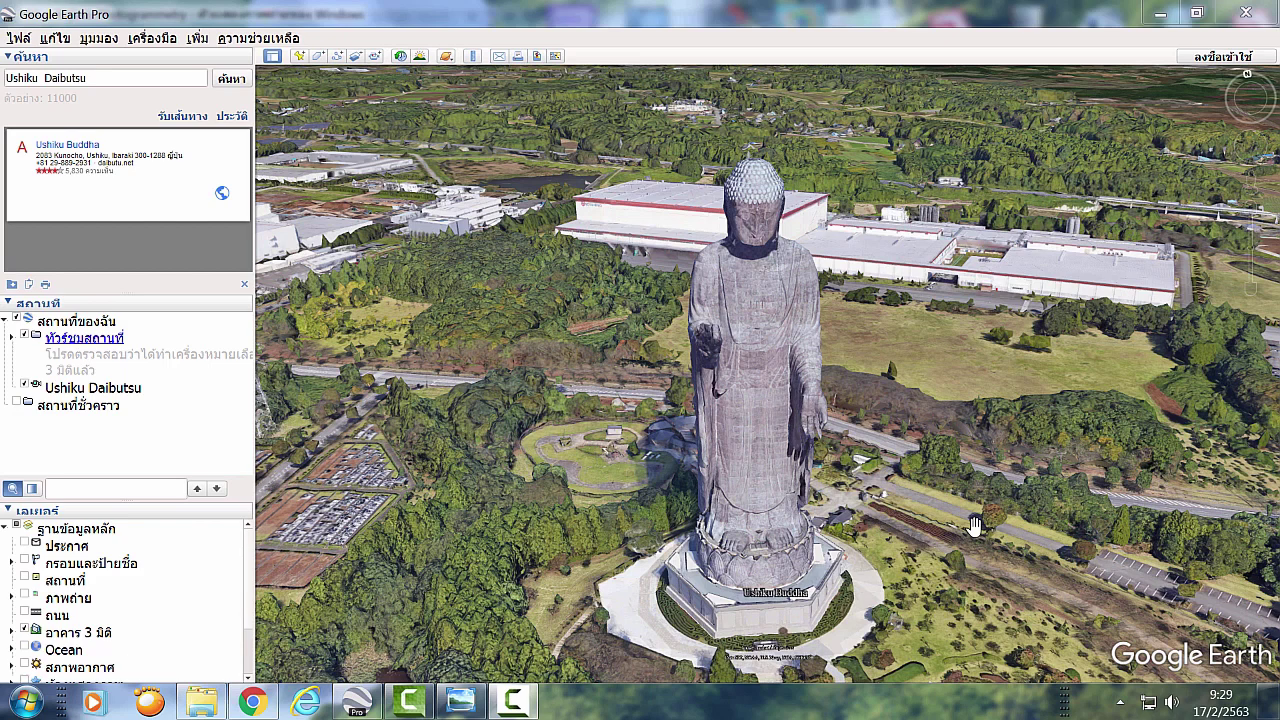
Show the multi-camera capture rig reference photo in Windows Photo Viewer
left_click(462, 698)
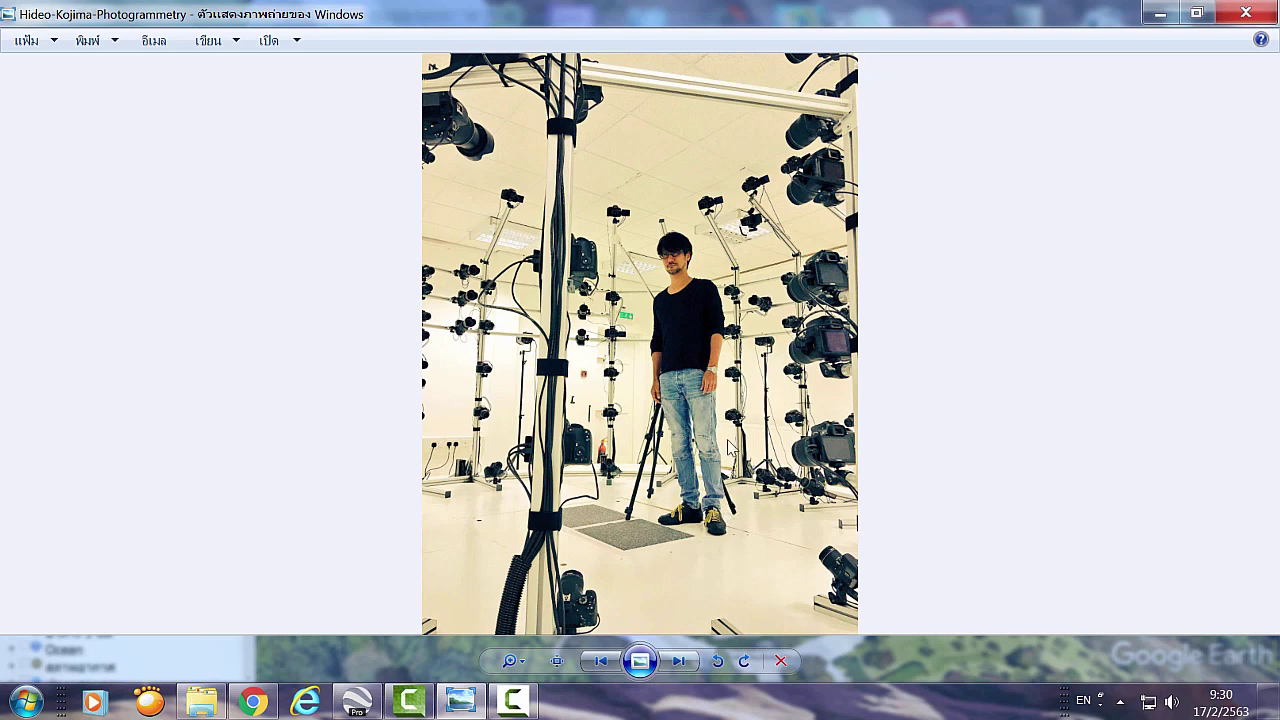
Page through statue captures image1 to image11, then close Photo Viewer to reveal the image folder
left_click(680, 662)
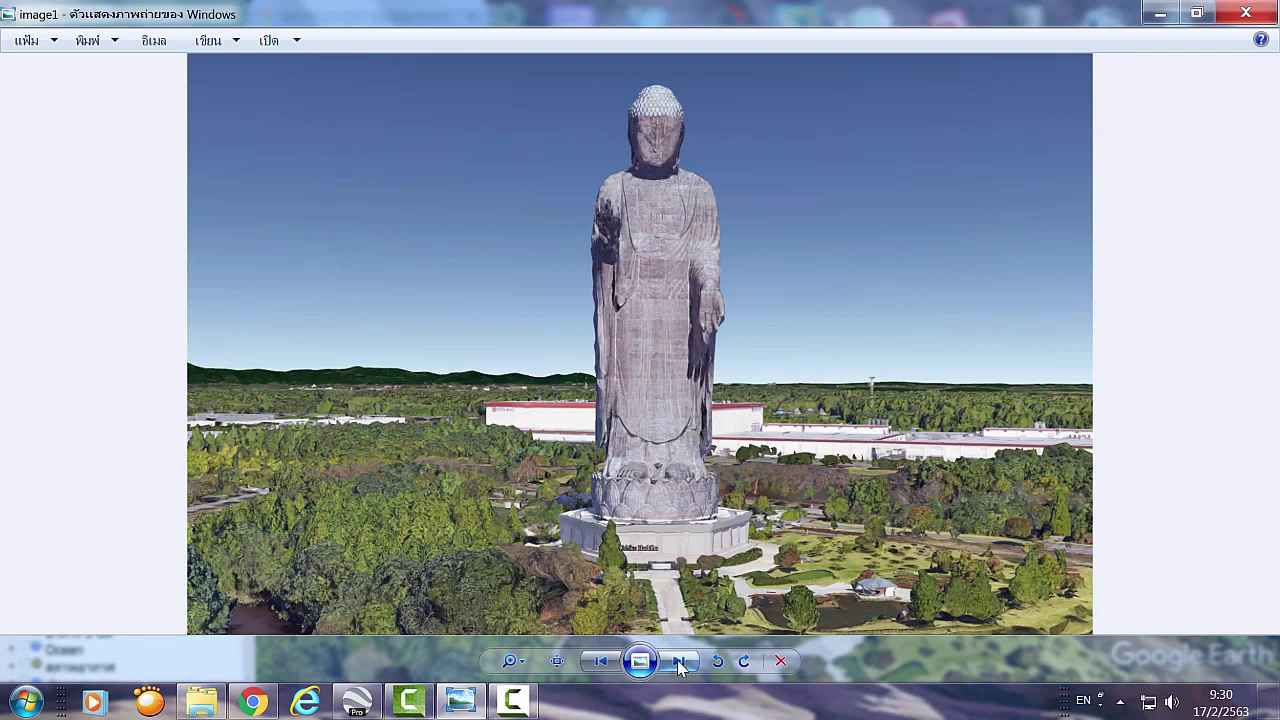
left_click(678, 664)
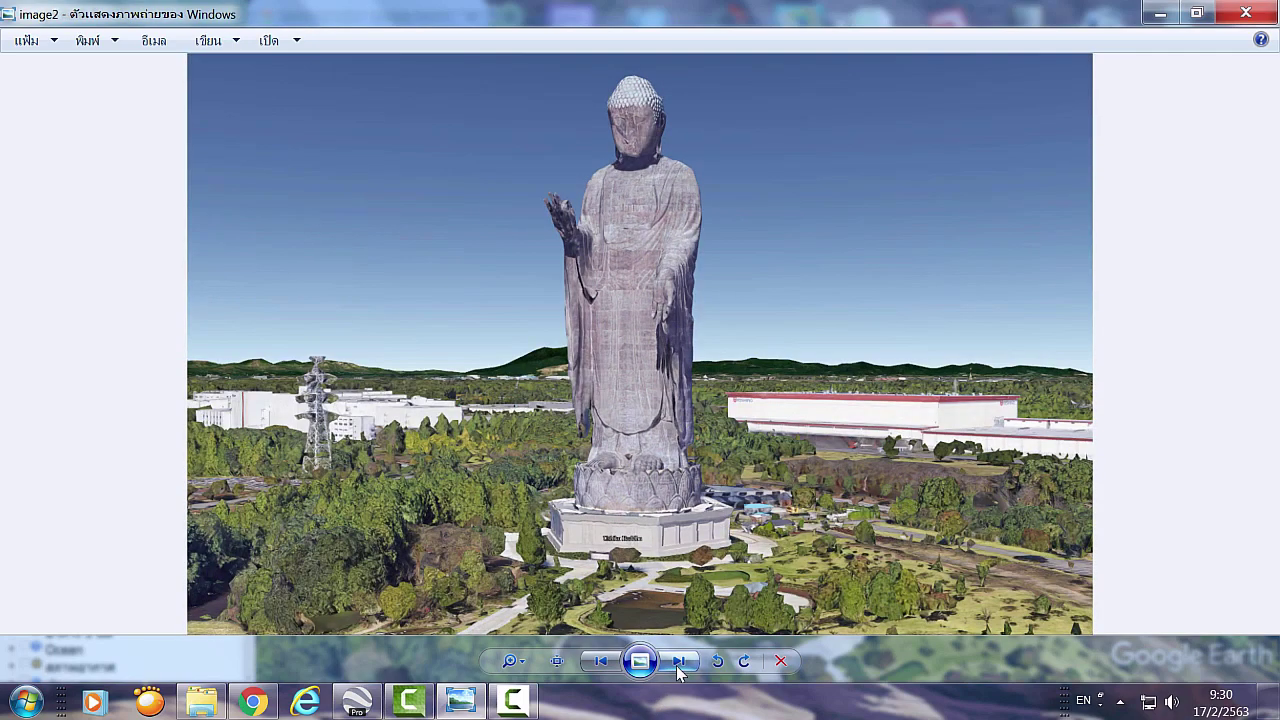
left_click(679, 662)
left_click(679, 662)
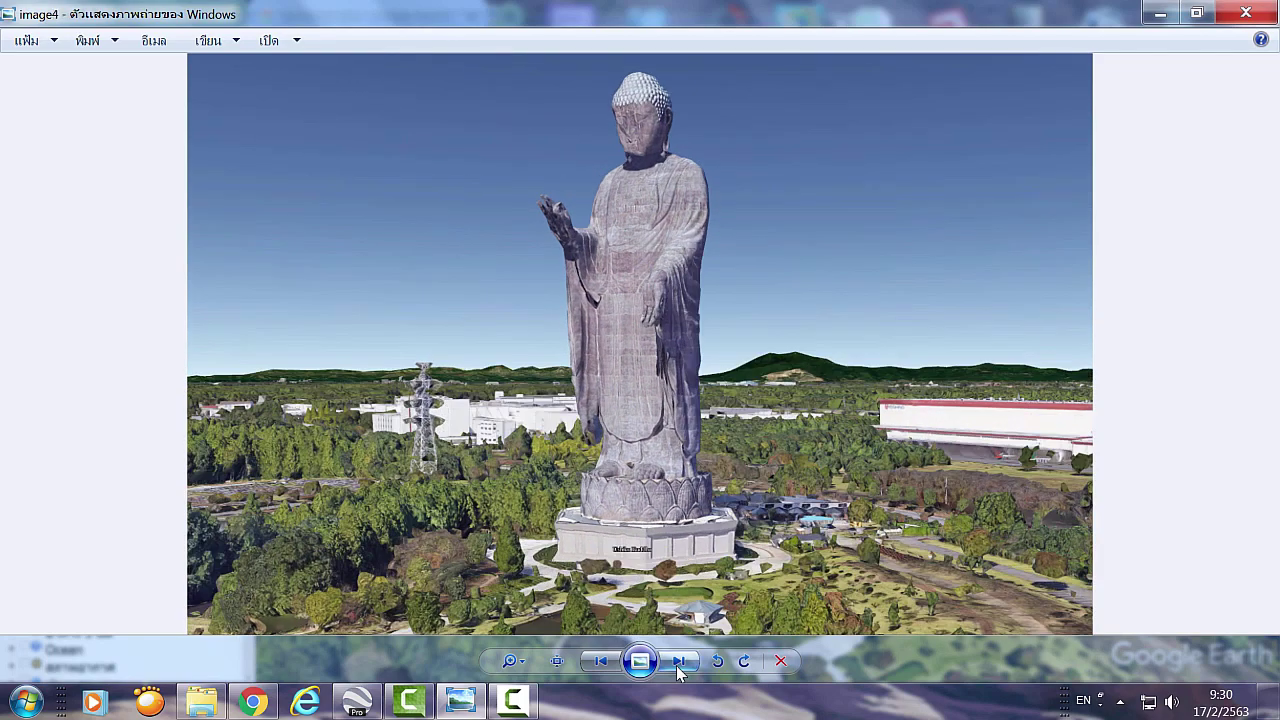
left_click(678, 664)
left_click(678, 664)
left_click(678, 664)
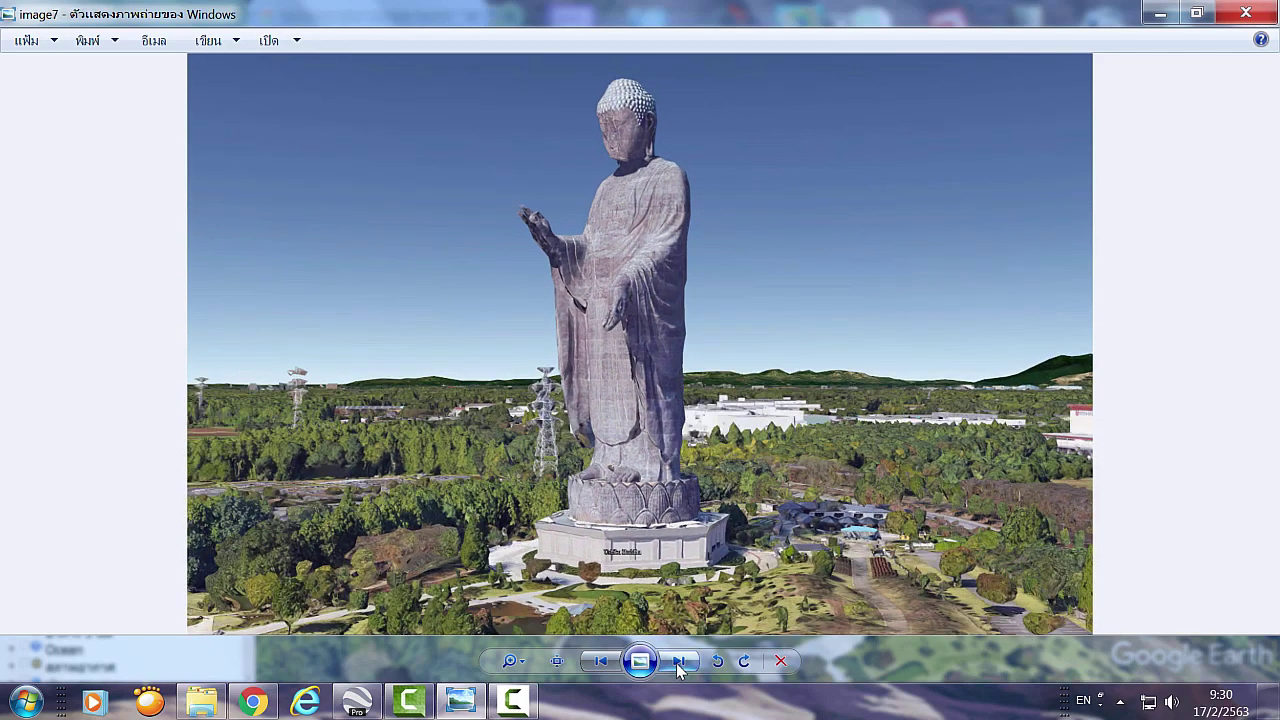
left_click(678, 664)
left_click(678, 664)
left_click(678, 664)
left_click(678, 664)
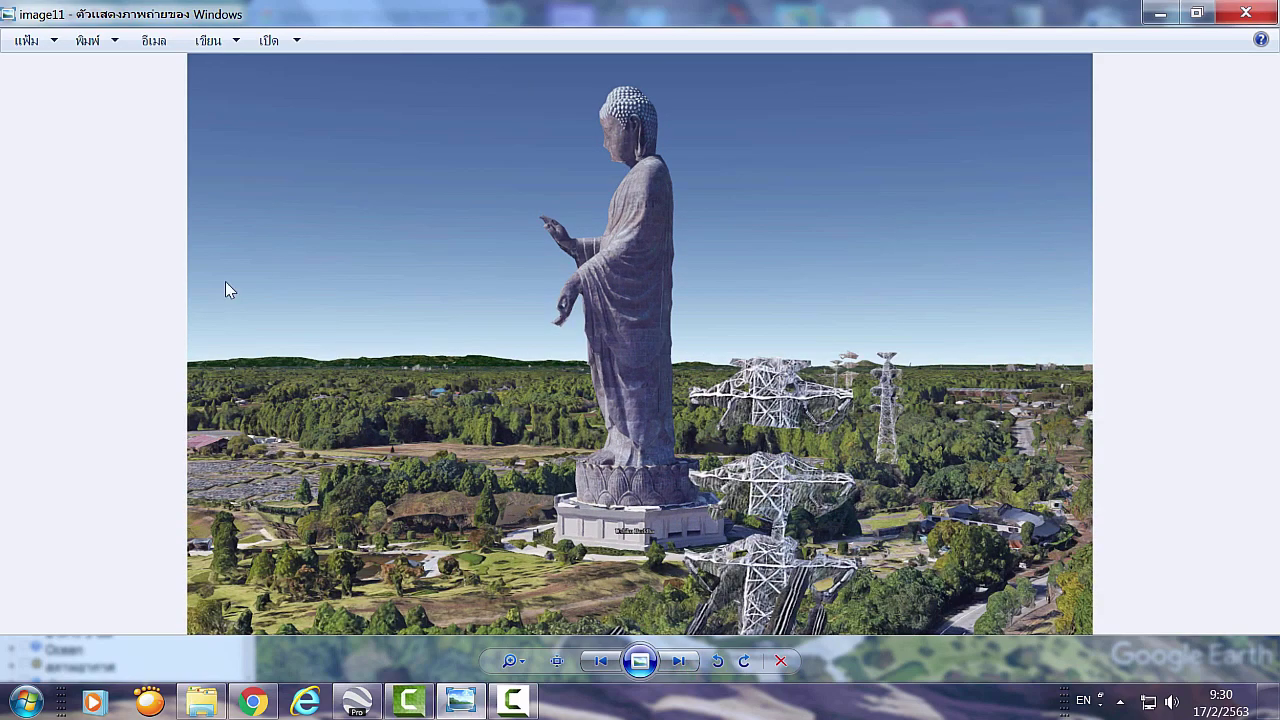
left_click(1266, 20)
left_click(201, 702)
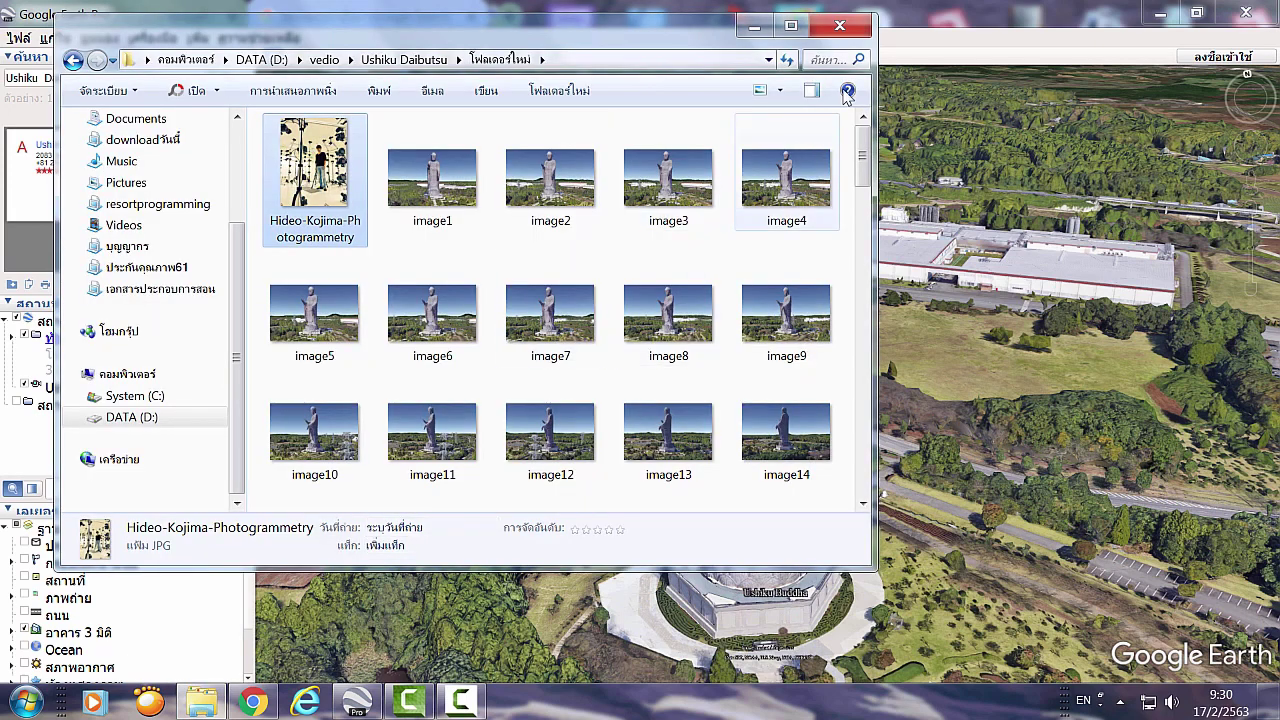
Maximize the capture folder, scroll through its image1–image14 thumbnails, then minimize it
left_click(790, 25)
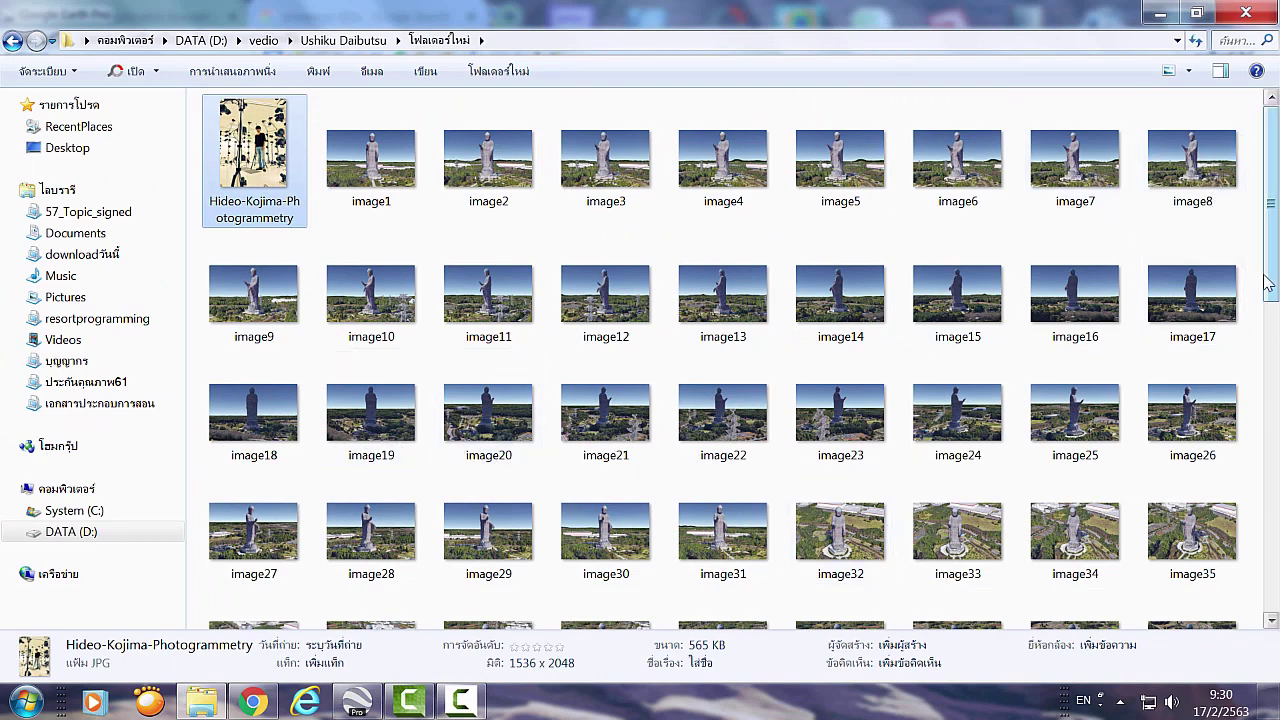
scroll(1072, 272, "down", 2)
scroll(1072, 272, "down", 2)
scroll(1072, 272, "down", 1)
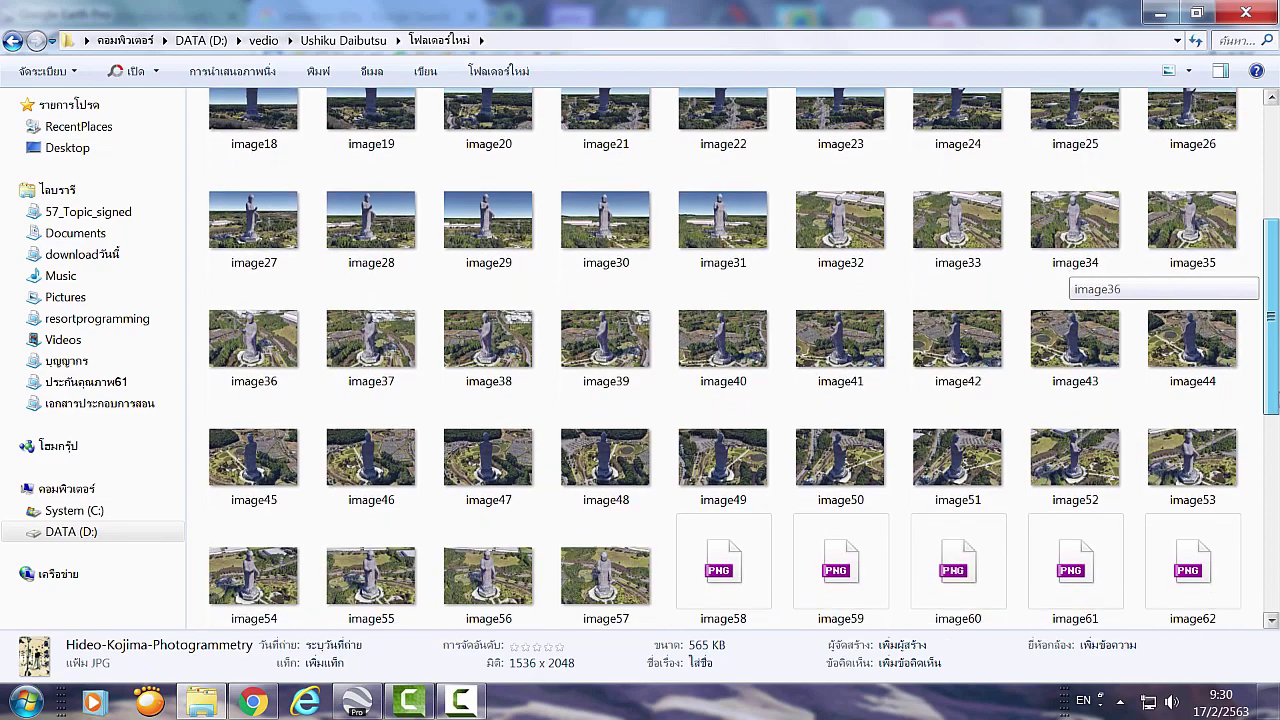
scroll(1072, 272, "down", 1)
scroll(1275, 562, "down", 1)
scroll(1275, 562, "down", 1)
scroll(1275, 562, "down", 1)
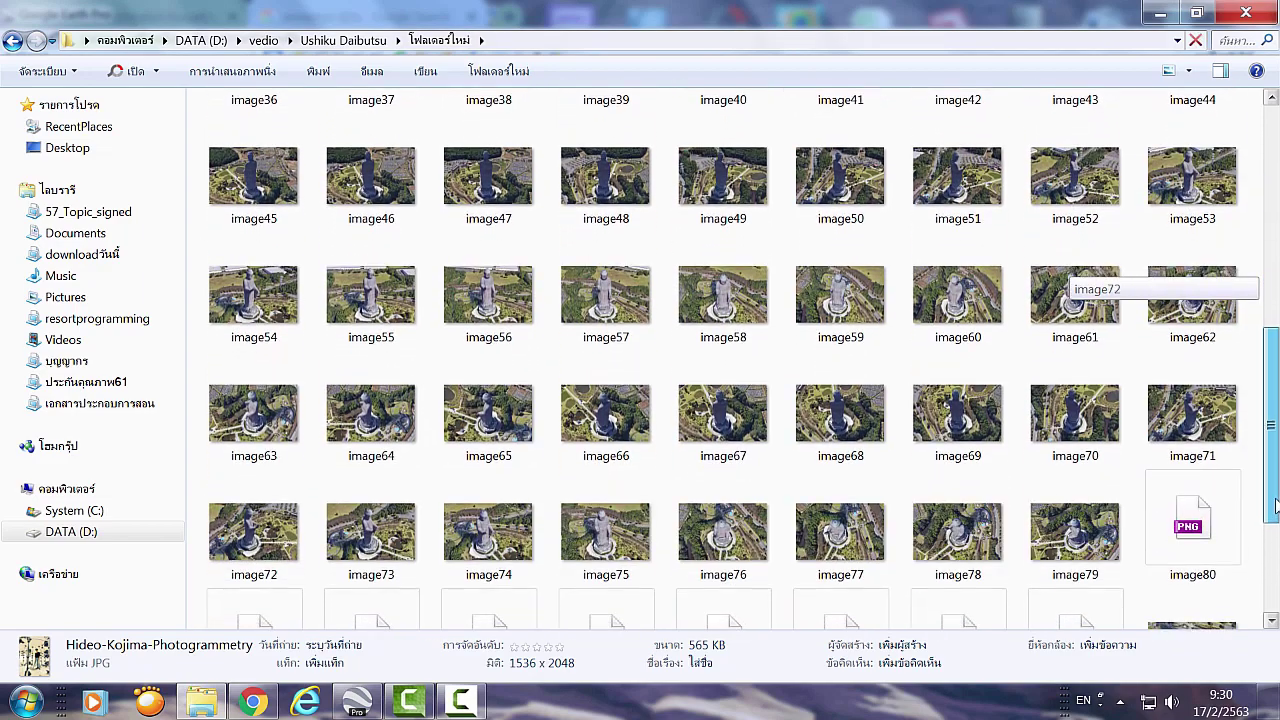
scroll(1275, 562, "down", 1)
scroll(1275, 562, "down", 1)
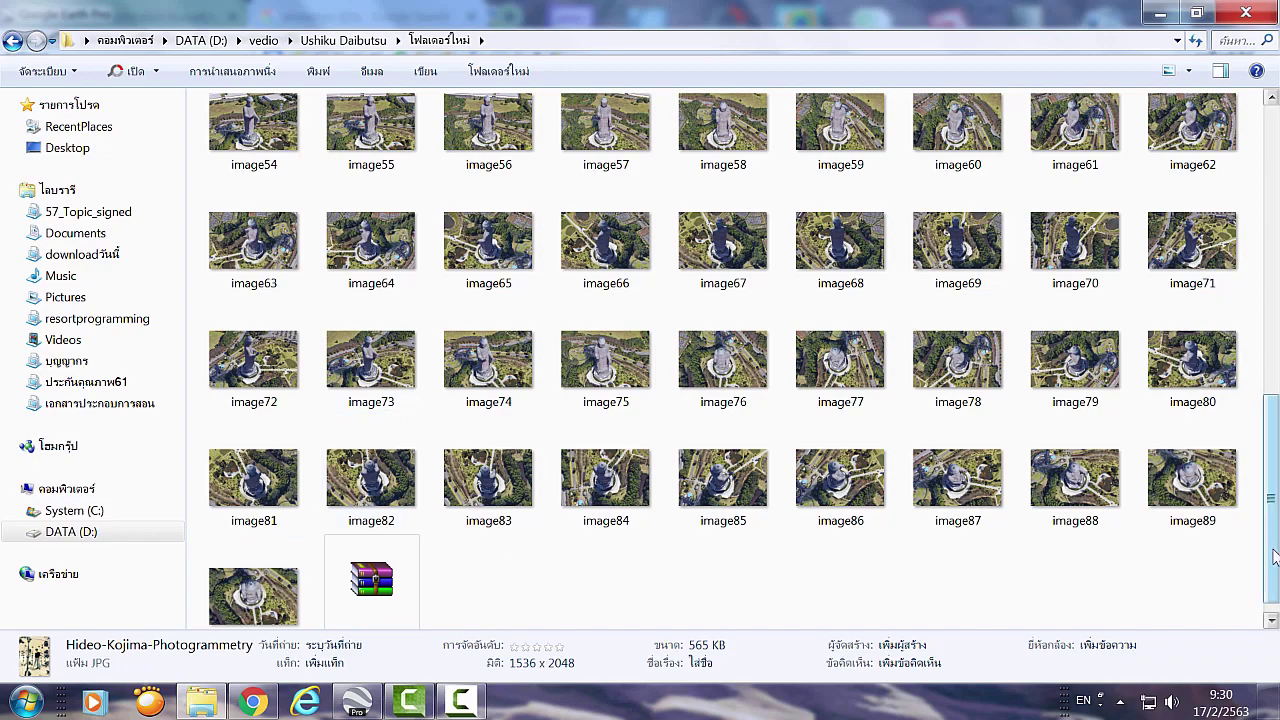
left_click_drag(1275, 558, 1276, 250)
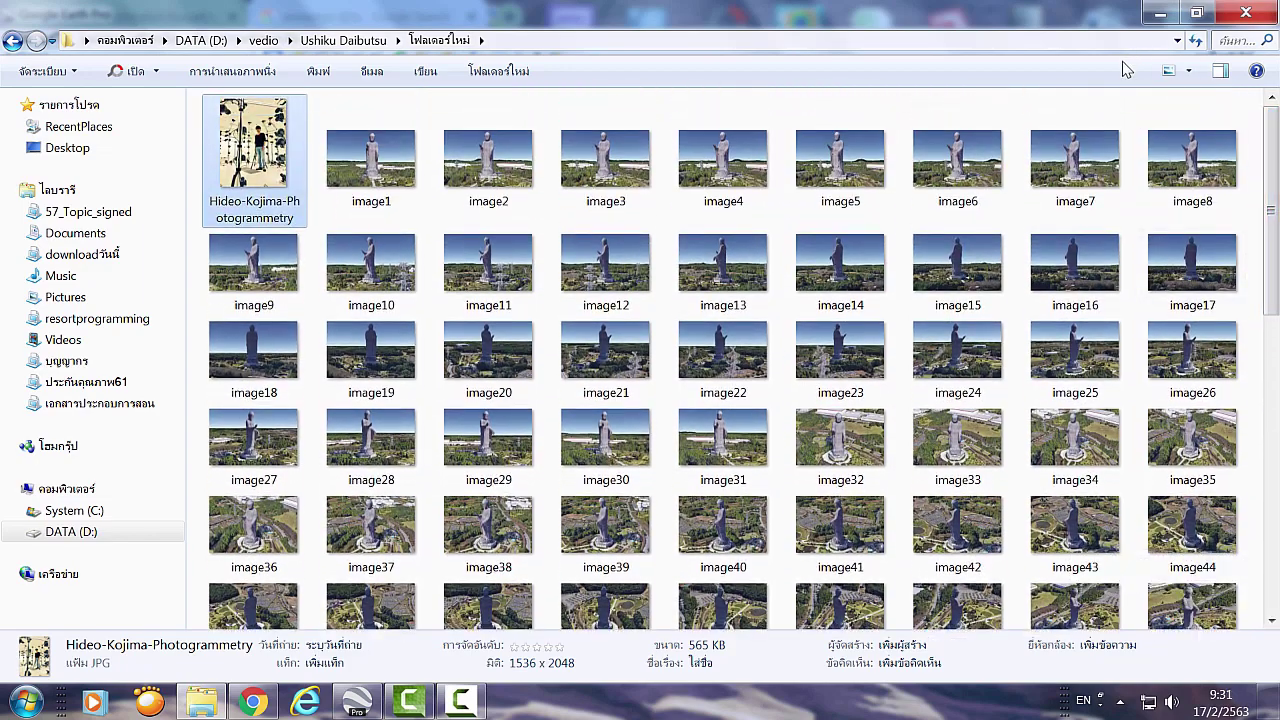
left_click(1158, 17)
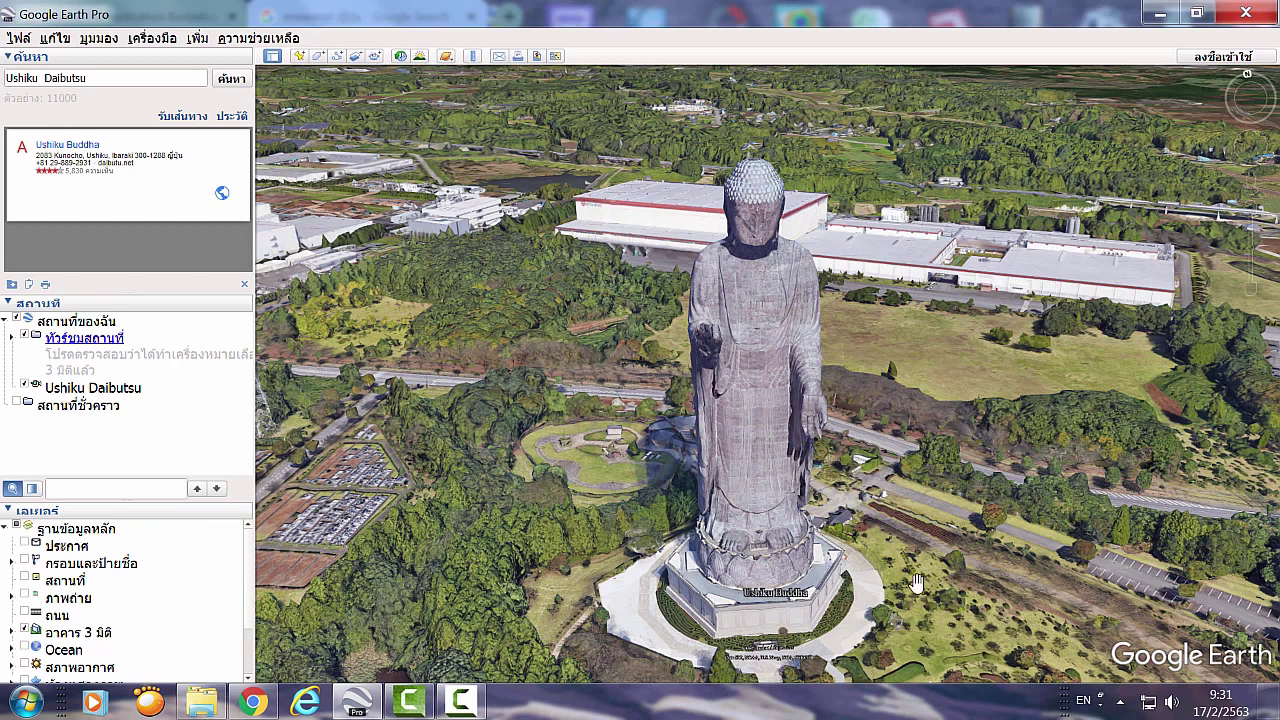
Launch Screenshot Captor from the ScreenshotCaptor folder in All Programs
left_click(26, 704)
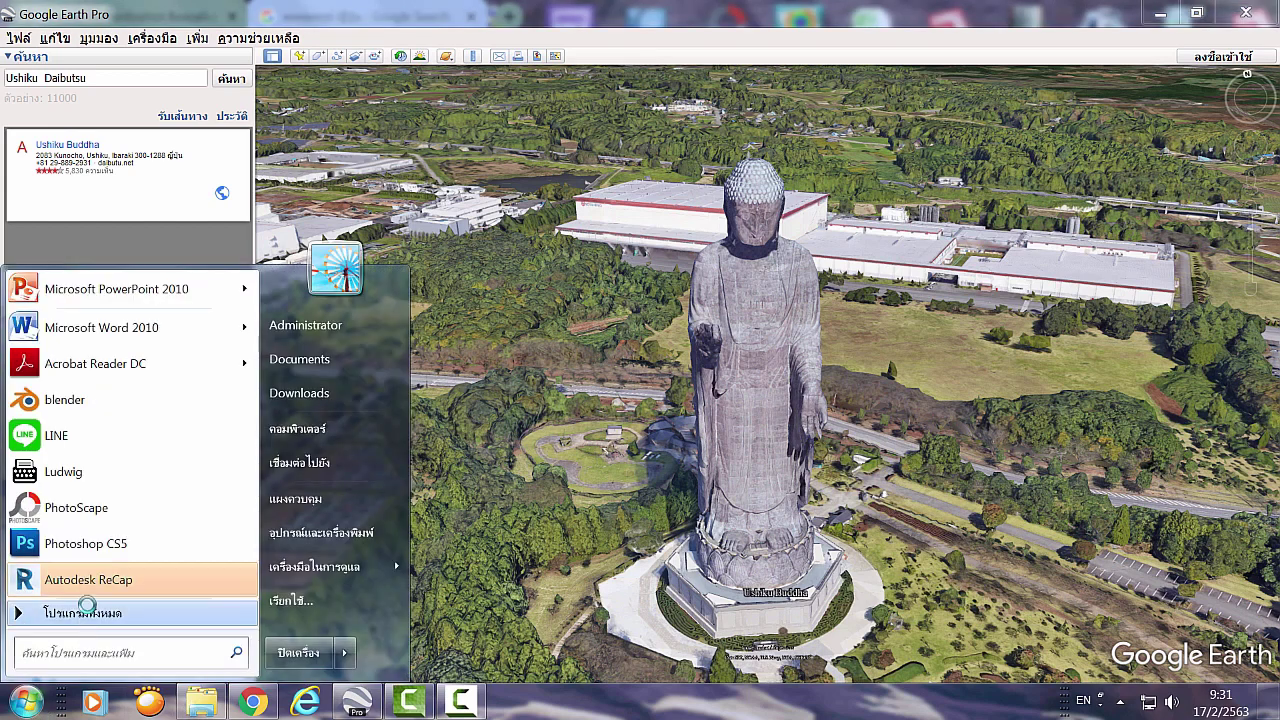
left_click(86, 610)
left_click_drag(253, 332, 233, 512)
scroll(231, 512, "down", 1)
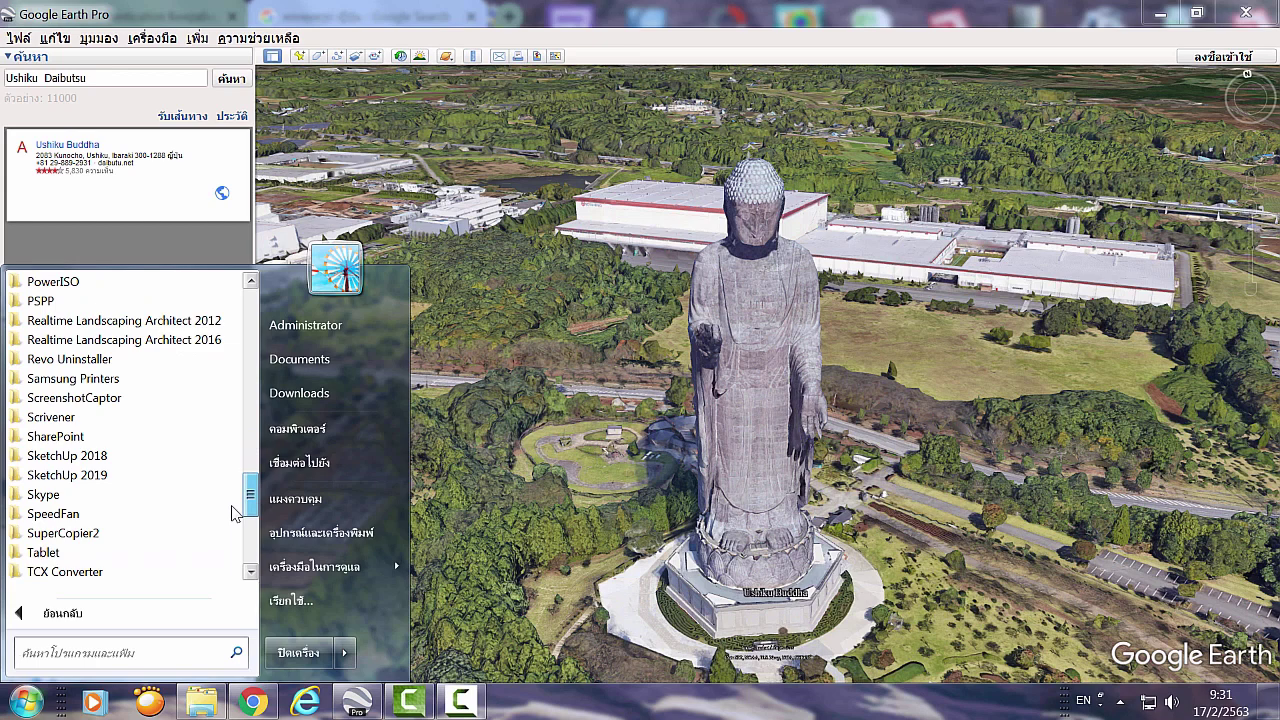
left_click(78, 397)
left_click(76, 456)
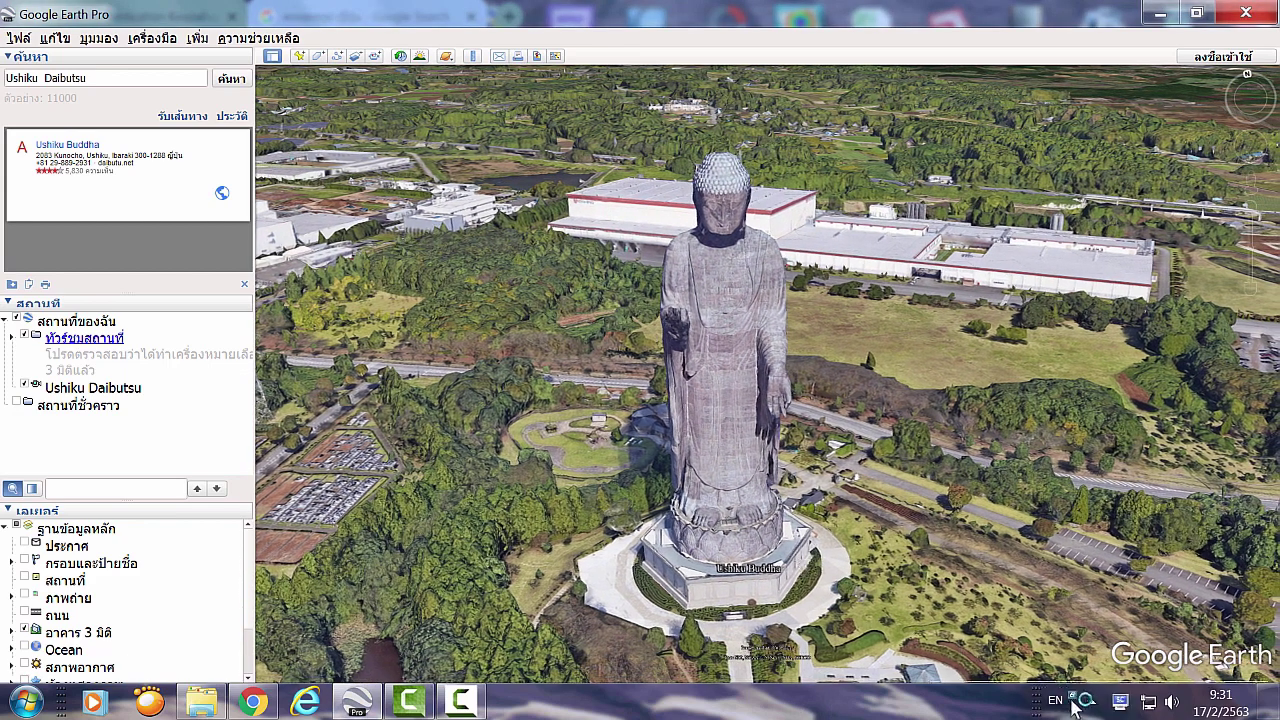
Open Screenshot Captor's Options window through Preferences on its tray icon menu
left_click(1120, 702)
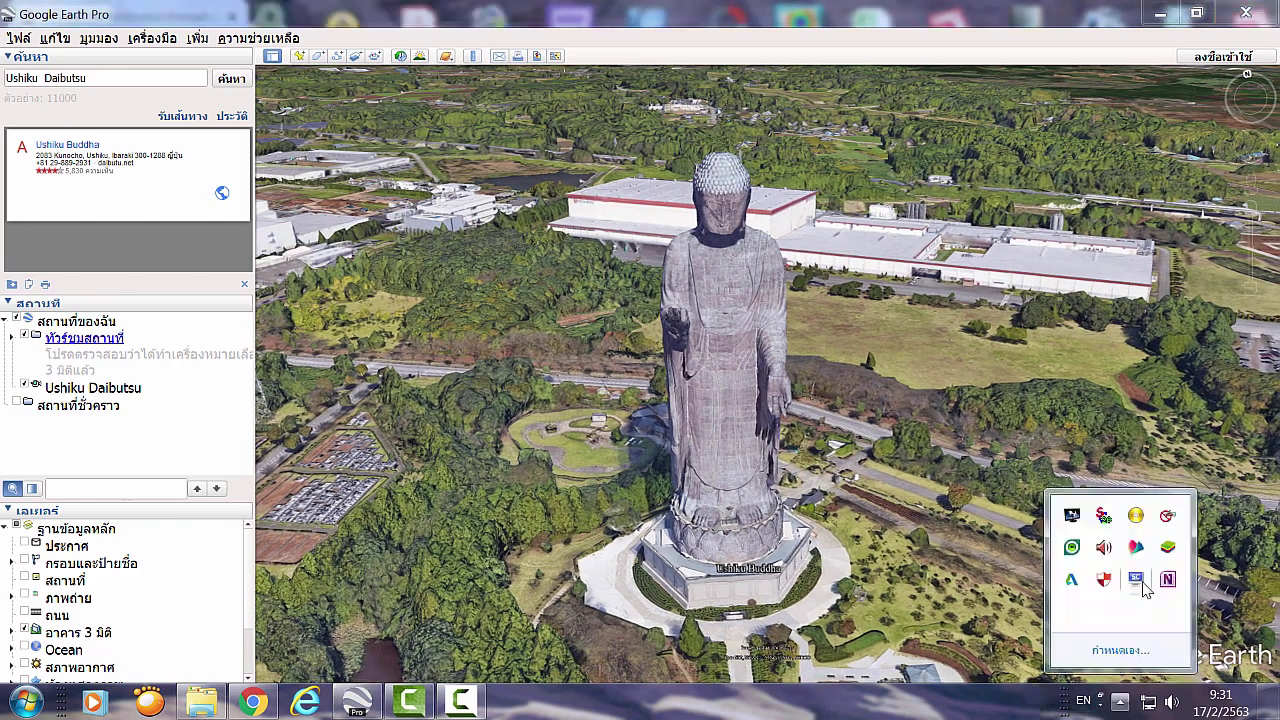
right_click(1136, 580)
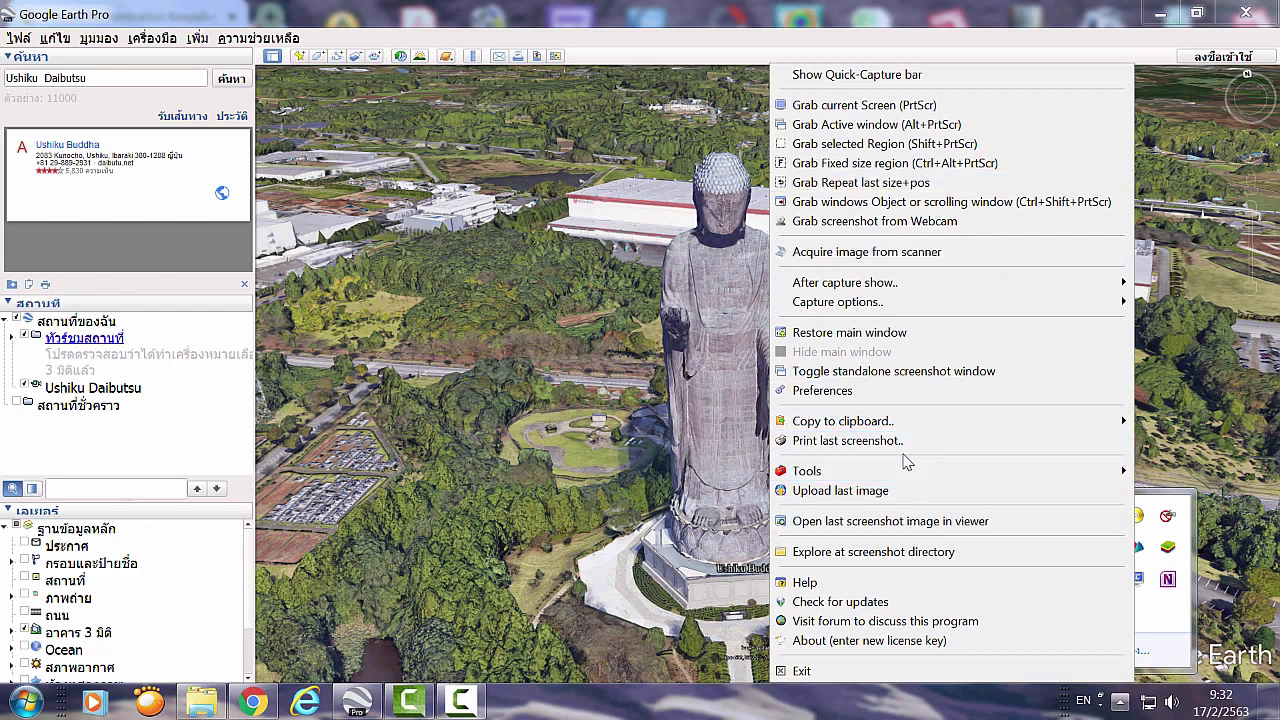
left_click(1117, 611)
right_click(1135, 588)
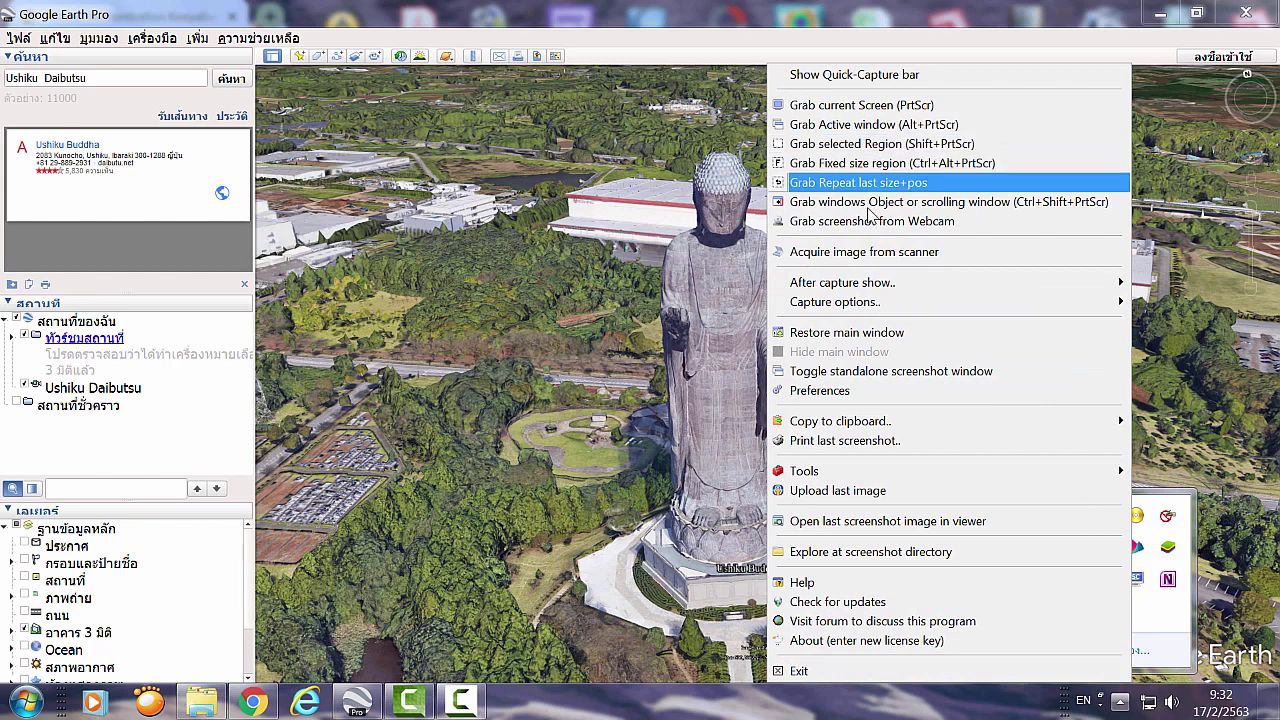
left_click(825, 391)
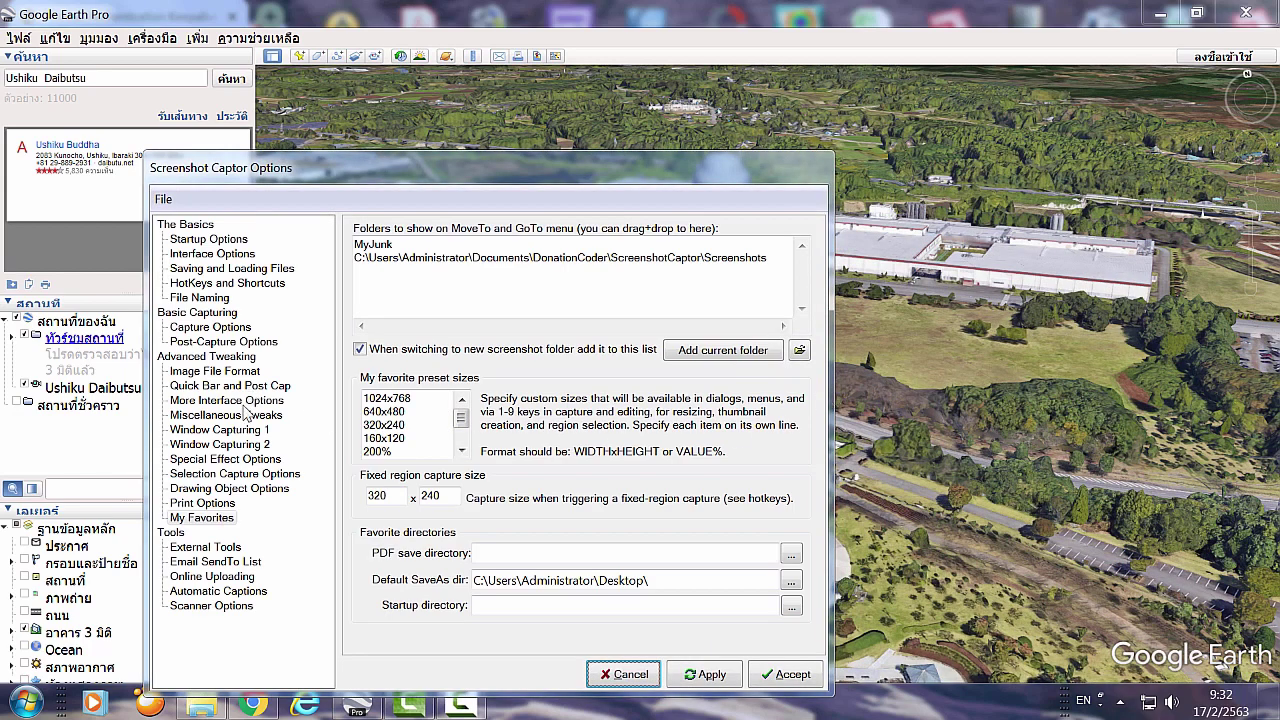
On My Favorites, change the fixed region capture size from 320 x 240 to 1200 x 900, then apply and accept
left_click(205, 519)
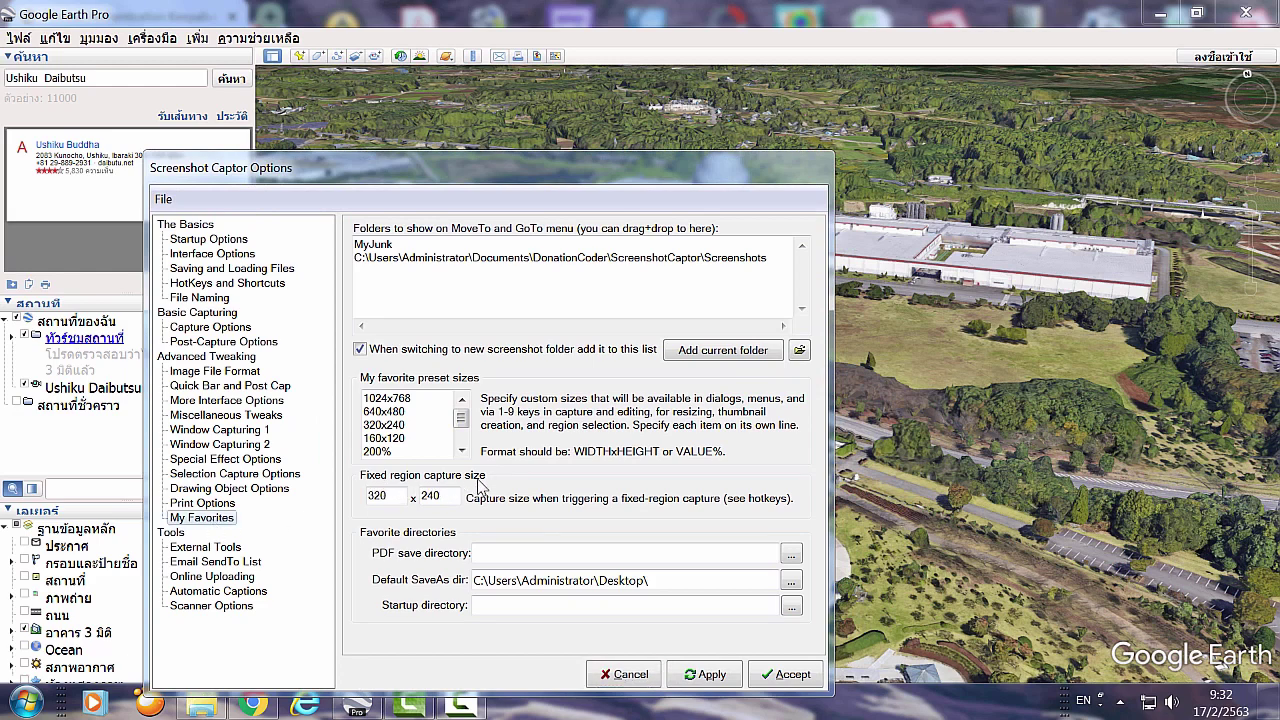
double_click(405, 497)
left_click_drag(440, 498, 411, 499)
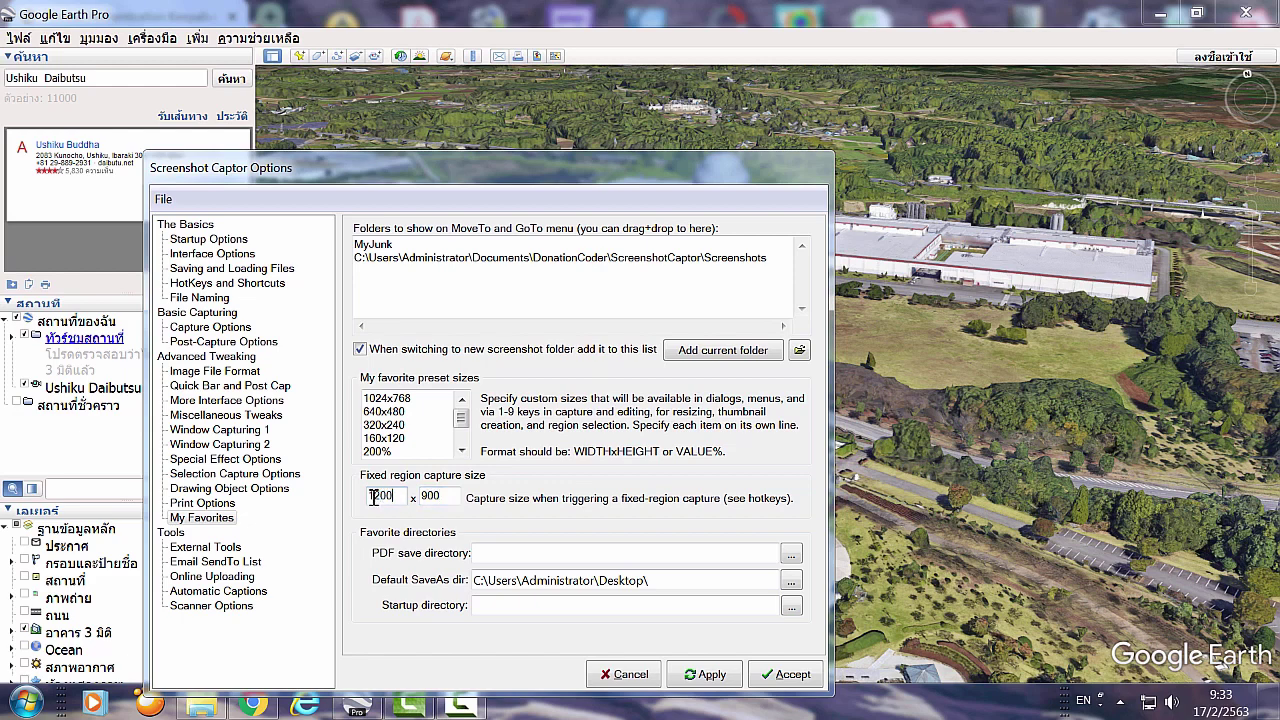
left_click(702, 676)
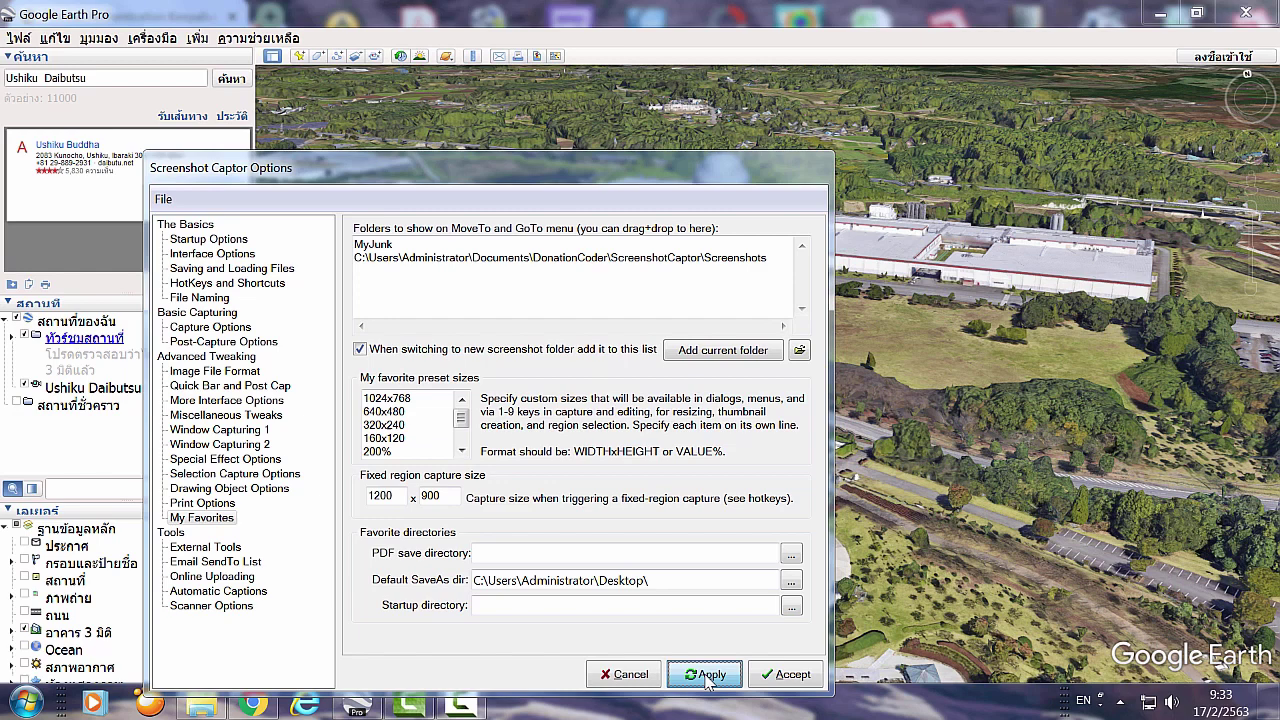
left_click(785, 675)
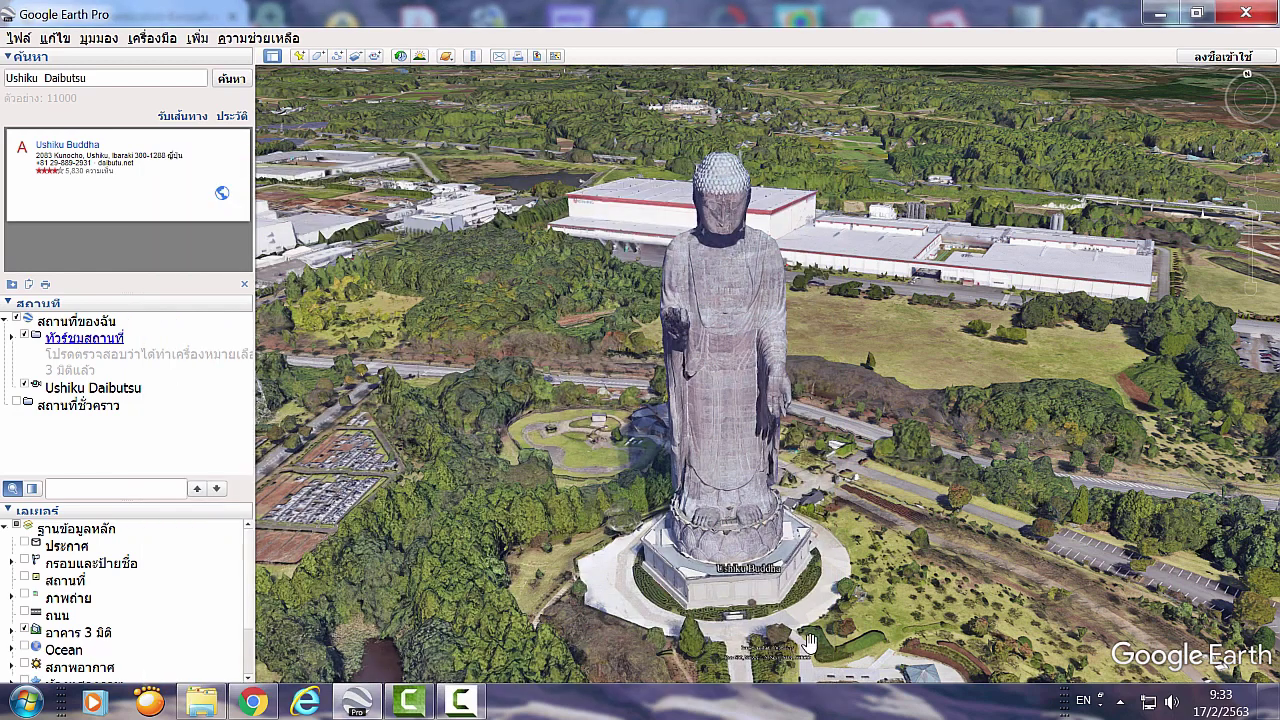
Grab a 1200 x 900 fixed-size region capture around the Buddha
left_click(1121, 701)
right_click(1135, 584)
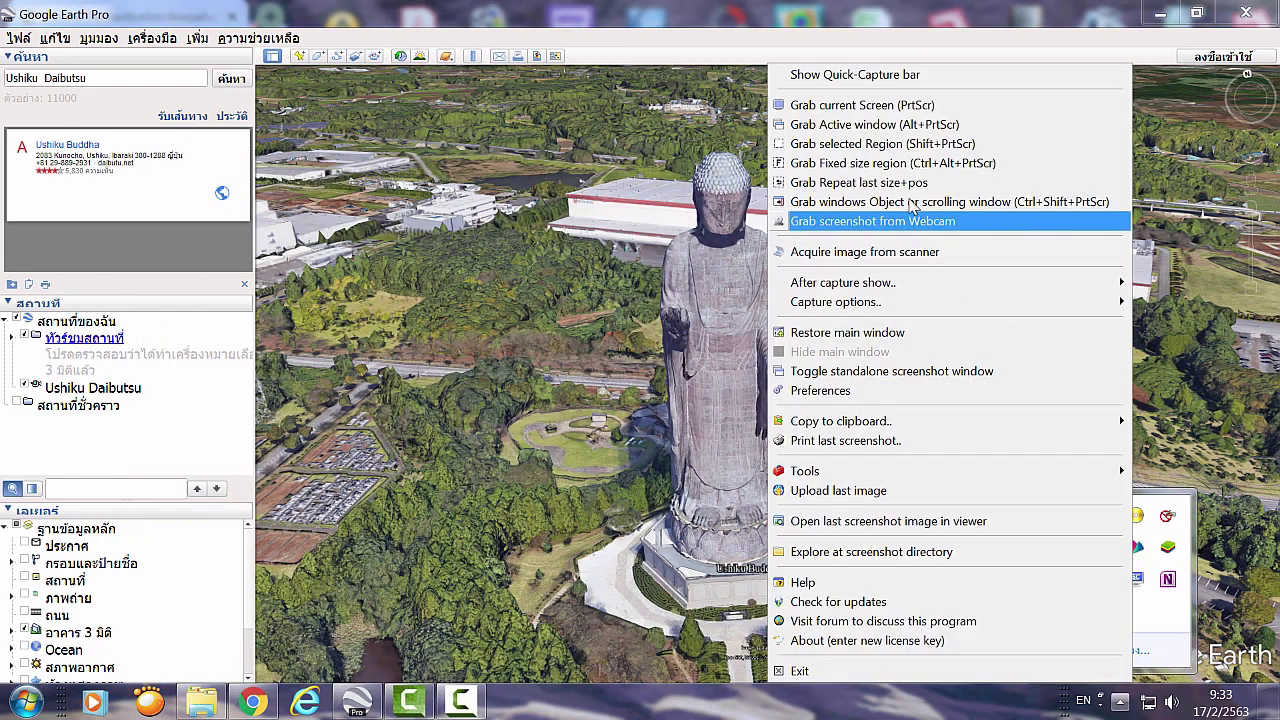
left_click(893, 167)
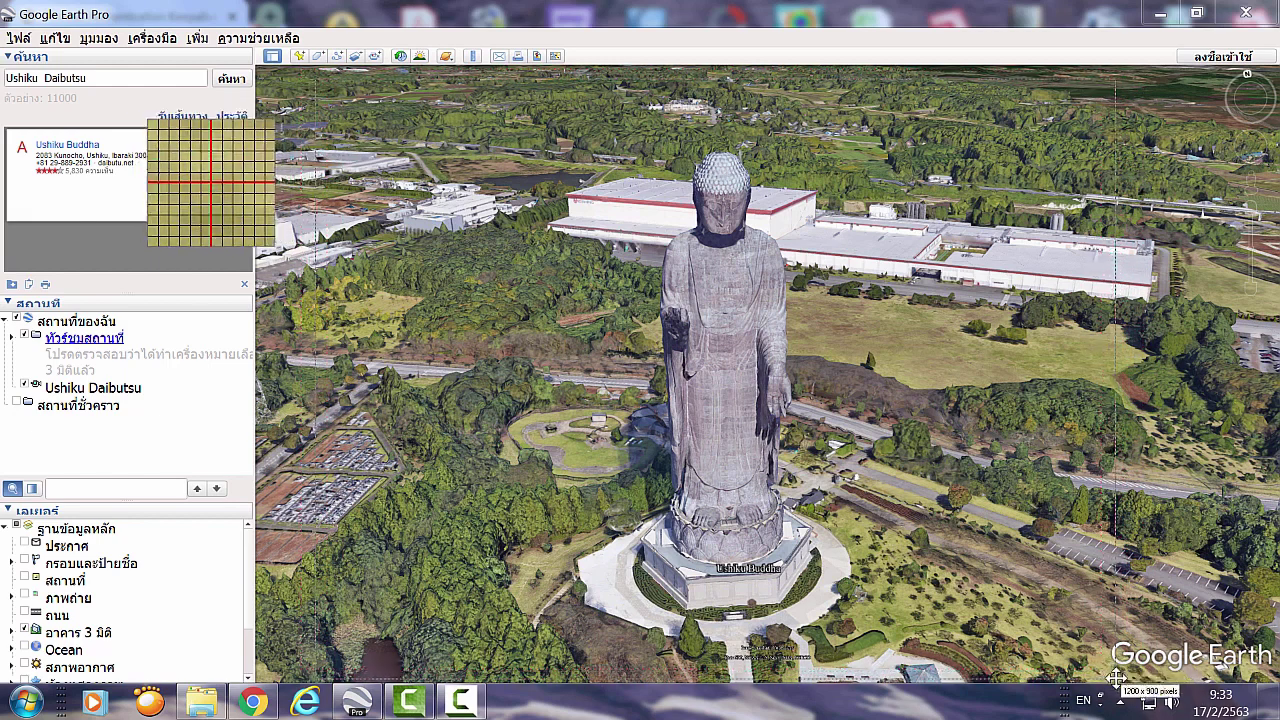
left_click(1100, 668)
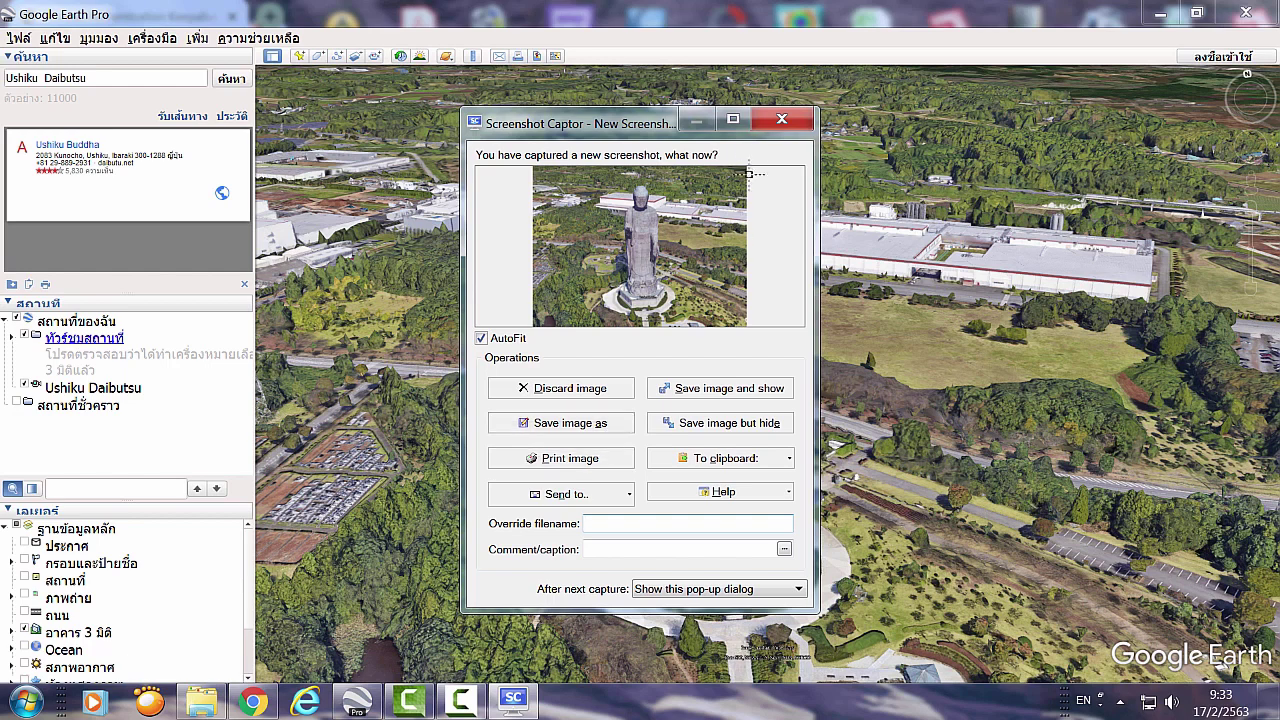
Save the capture as a PNG on the Desktop
left_click(586, 427)
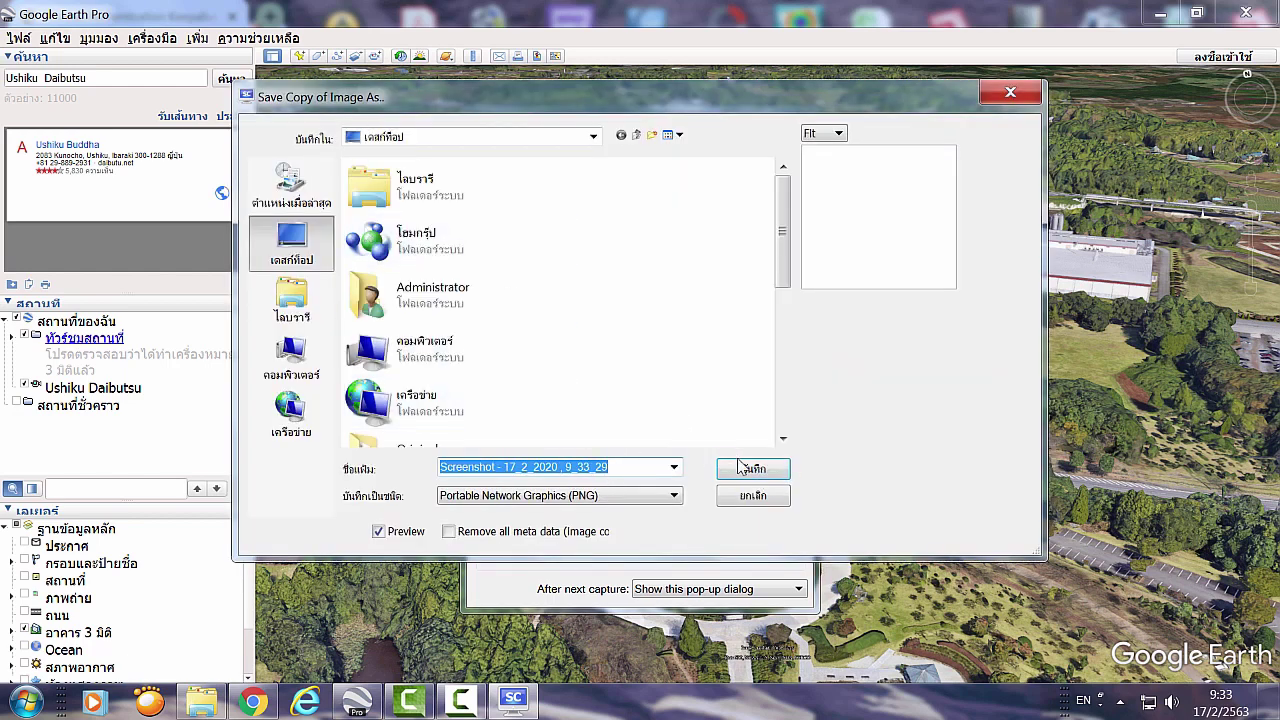
left_click(753, 468)
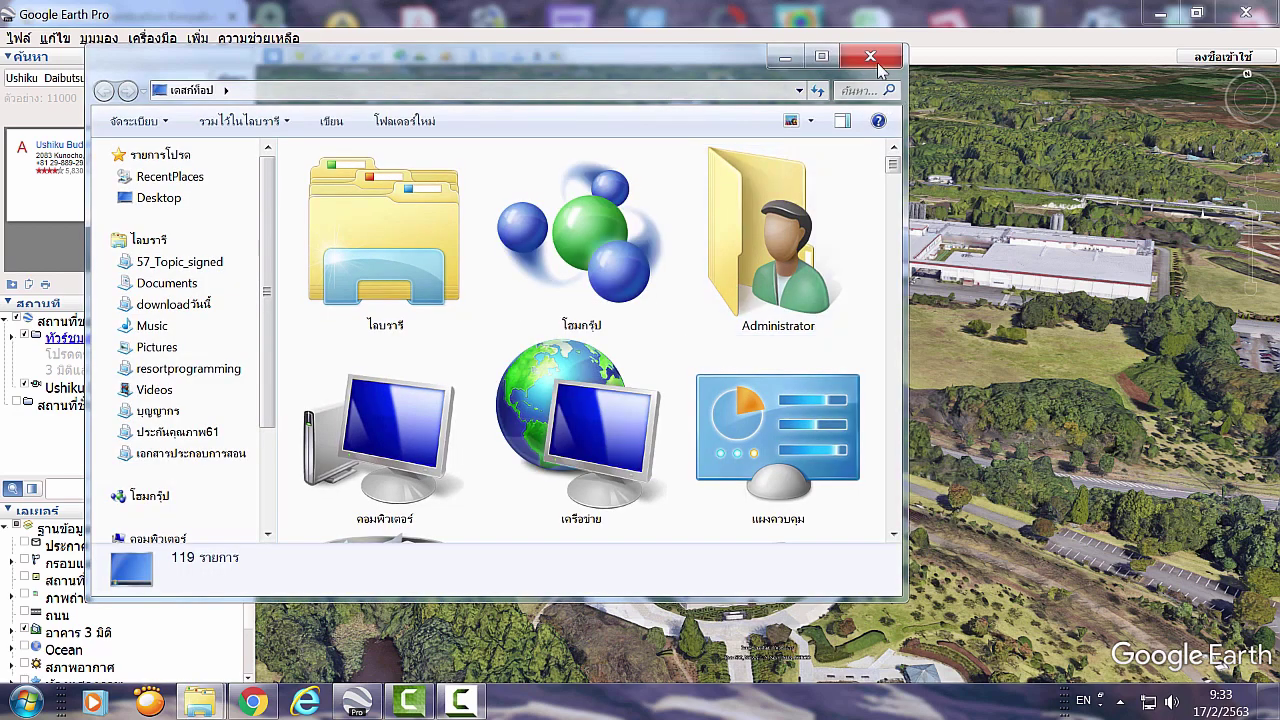
left_click(870, 56)
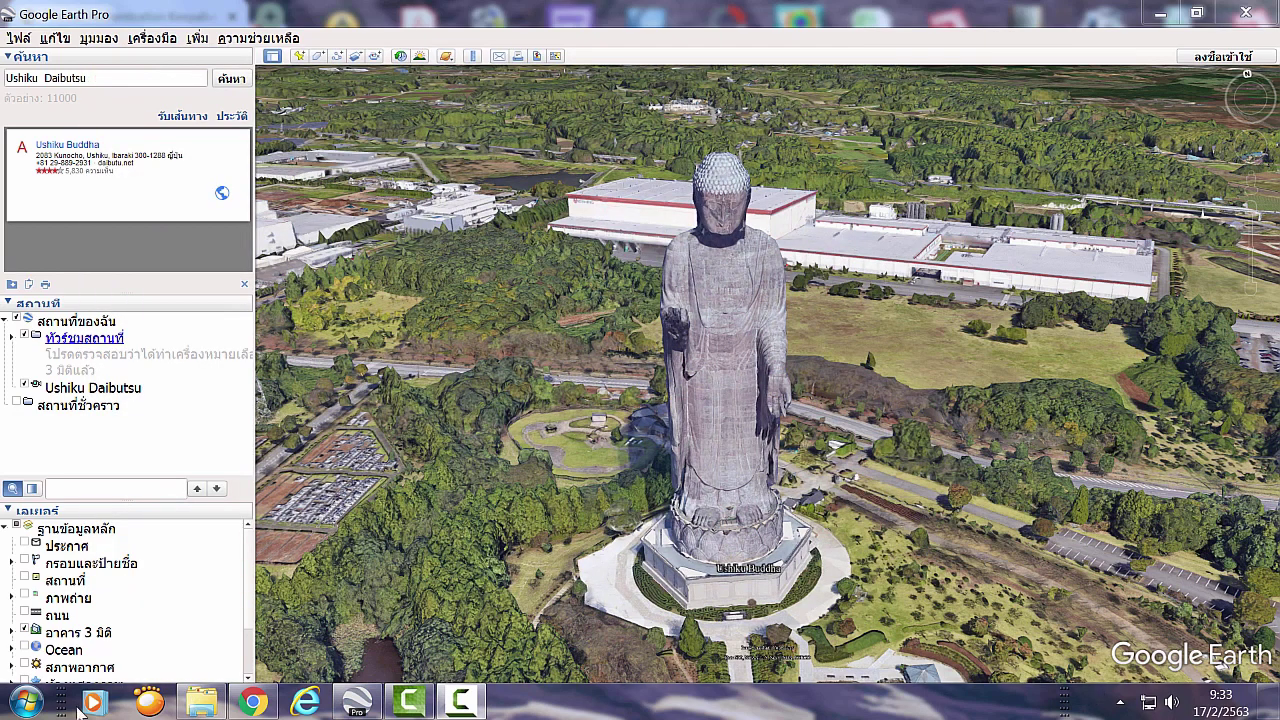
Delete the Hideo-Kojima-Photogrammetry image from the Ushiku Daibutsu folder to the Recycle Bin
left_click(201, 702)
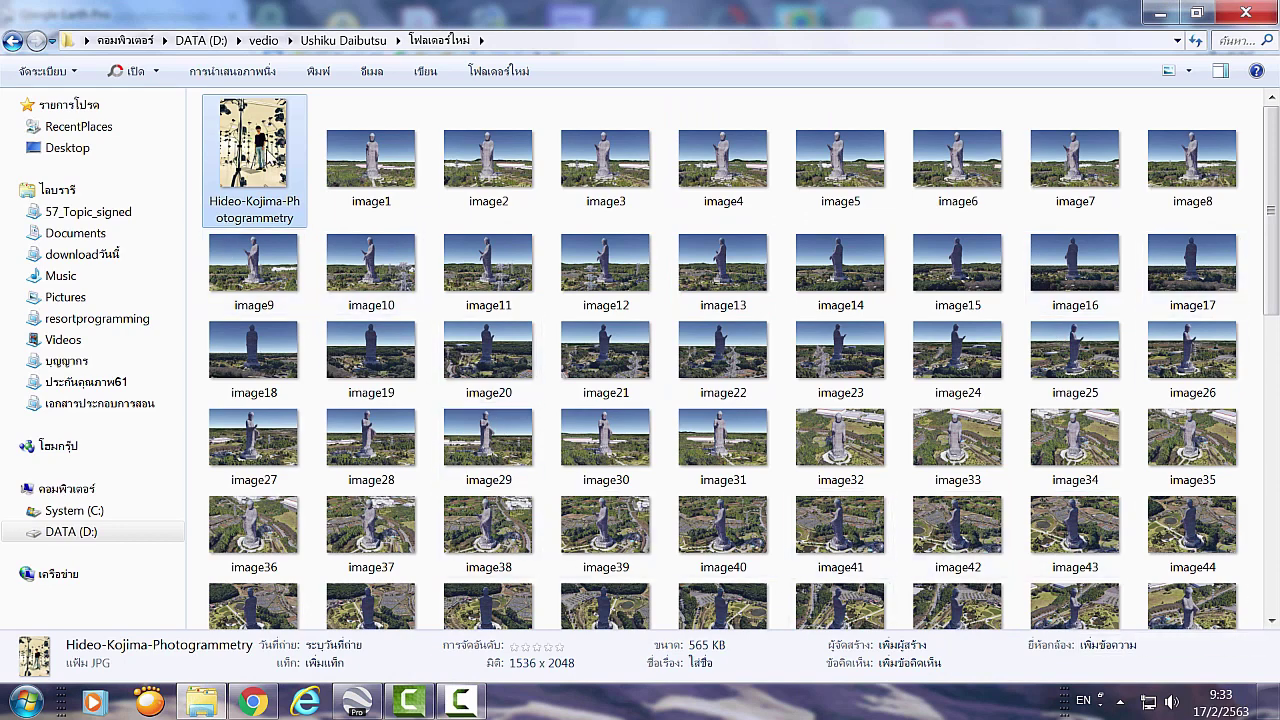
key("Delete")
left_click(727, 432)
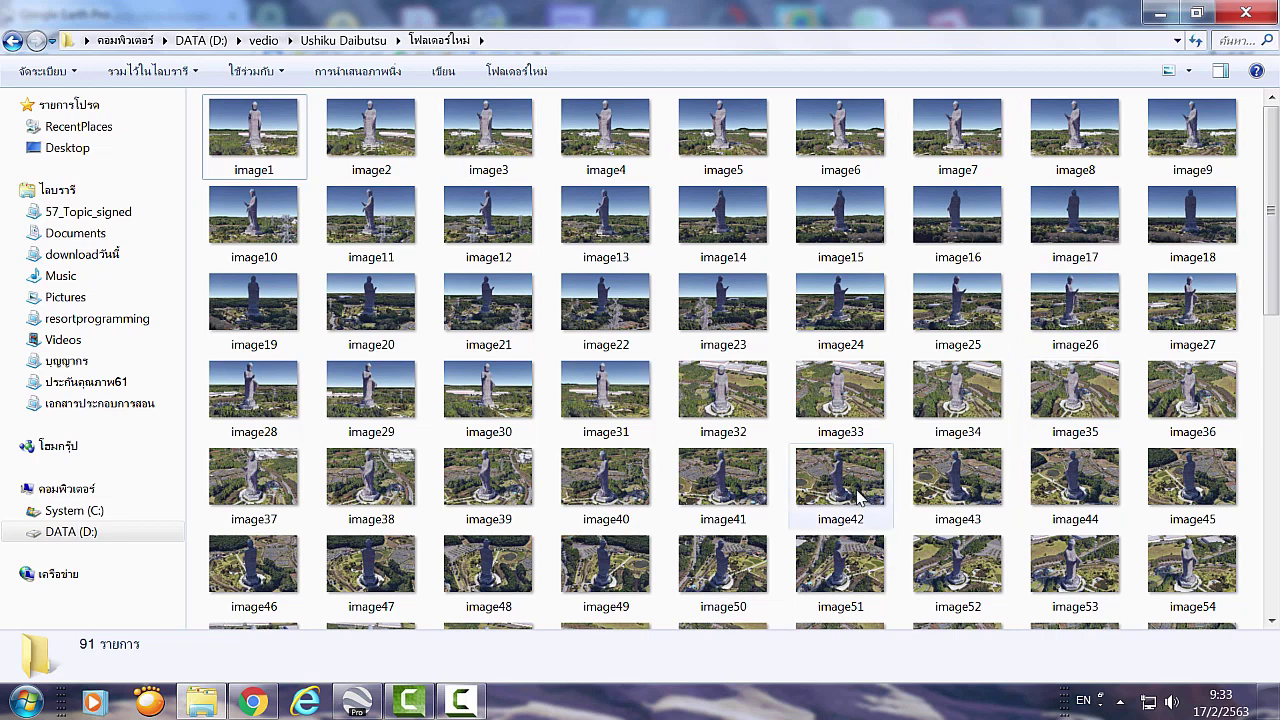
left_click(26, 700)
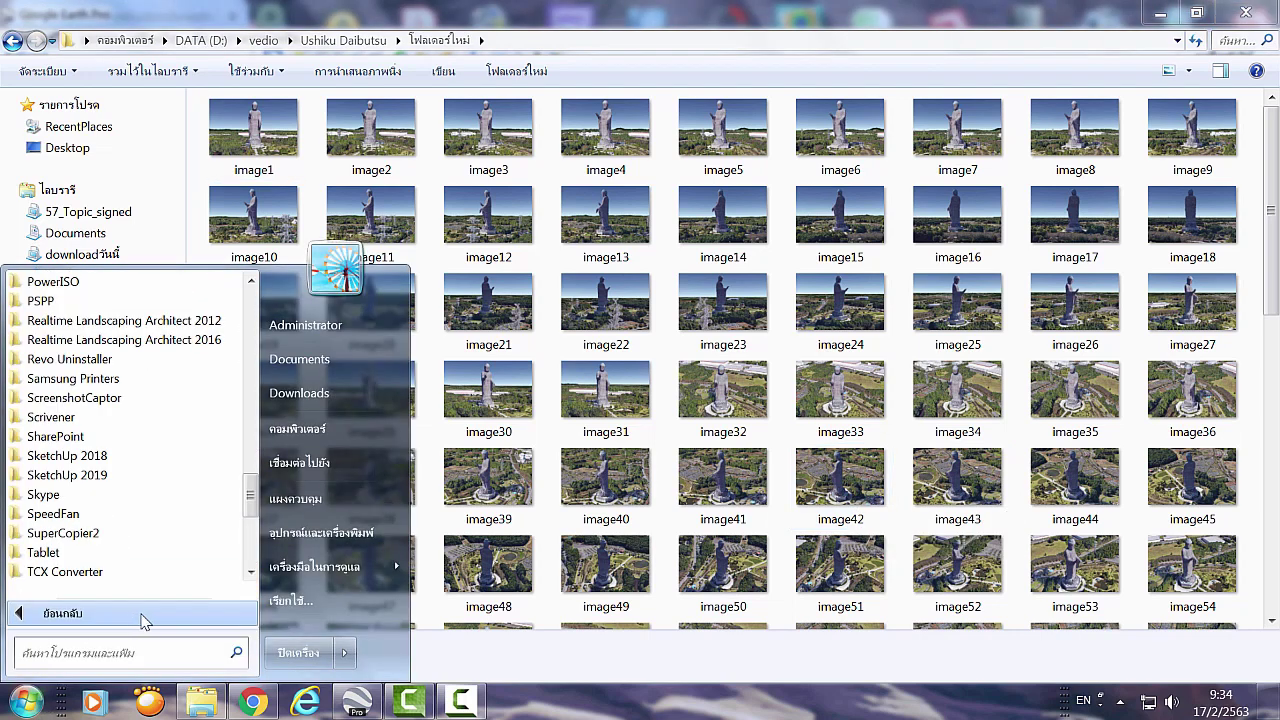
Launch Autodesk ReCap Photo from the Autodesk ReCap Photo folder in All Programs
left_click(97, 622)
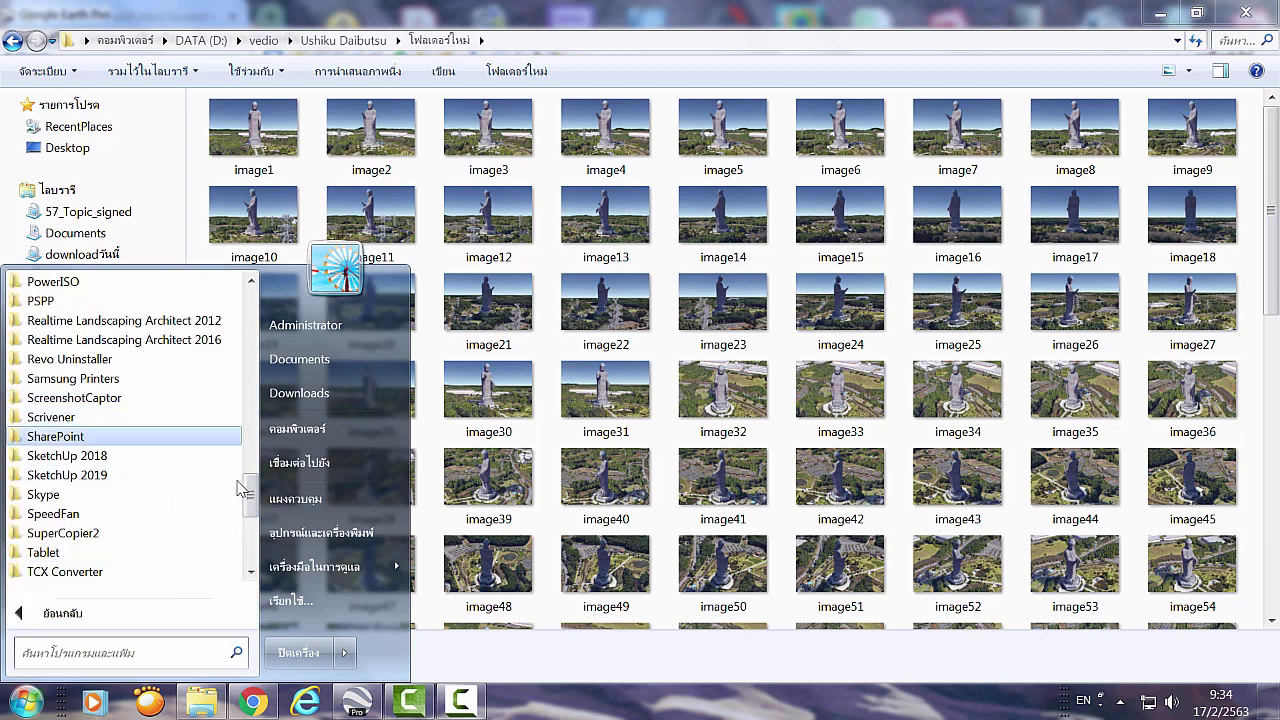
left_click_drag(250, 505, 252, 390)
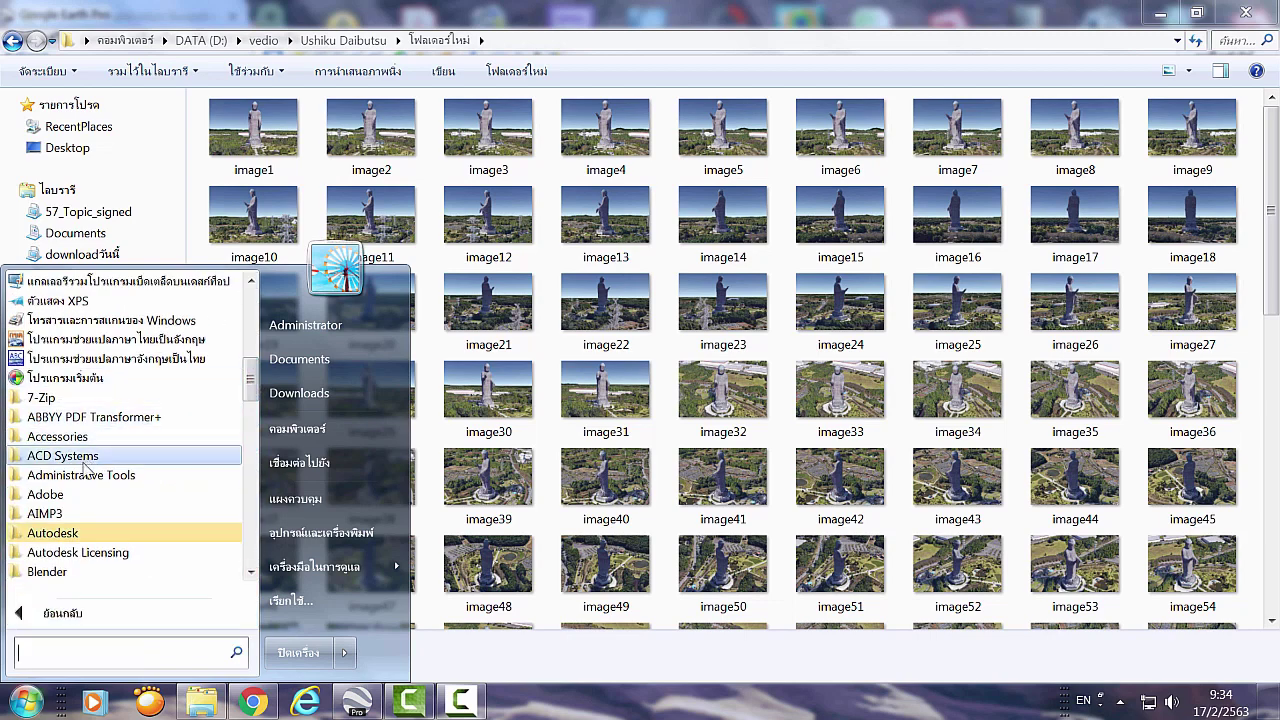
left_click(70, 537)
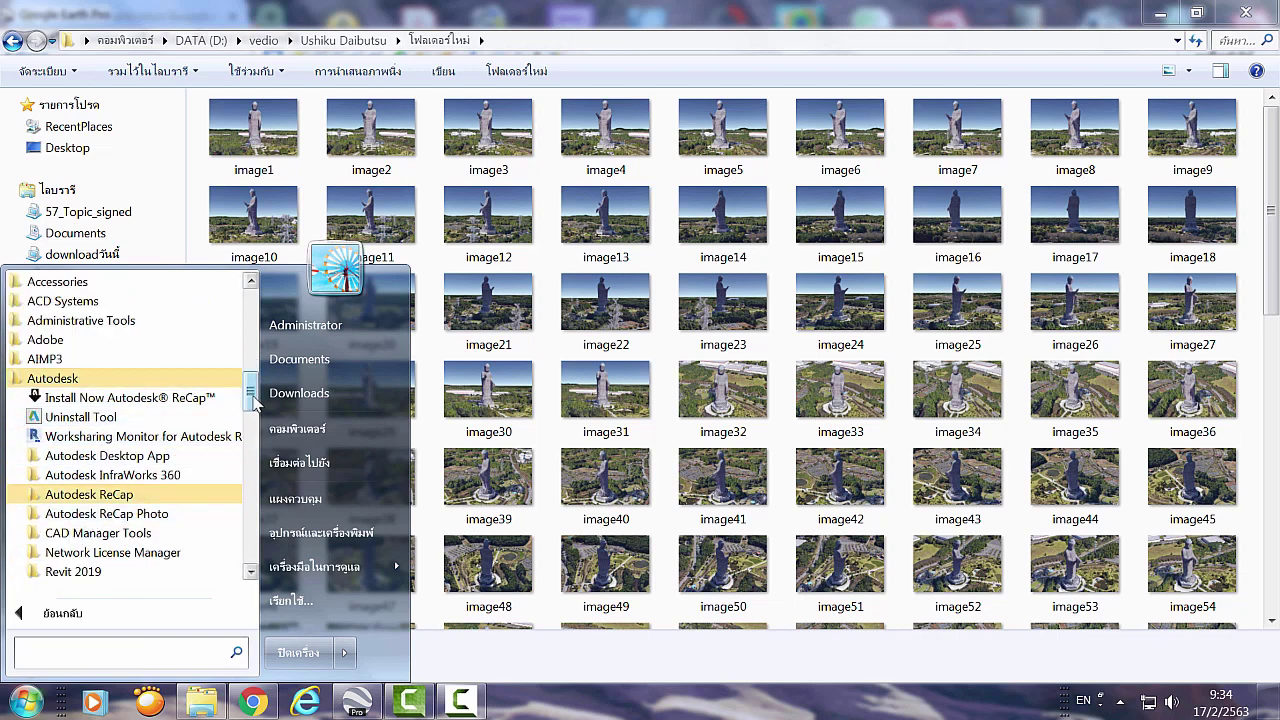
scroll(254, 400, "down", 2)
scroll(255, 415, "up", 1)
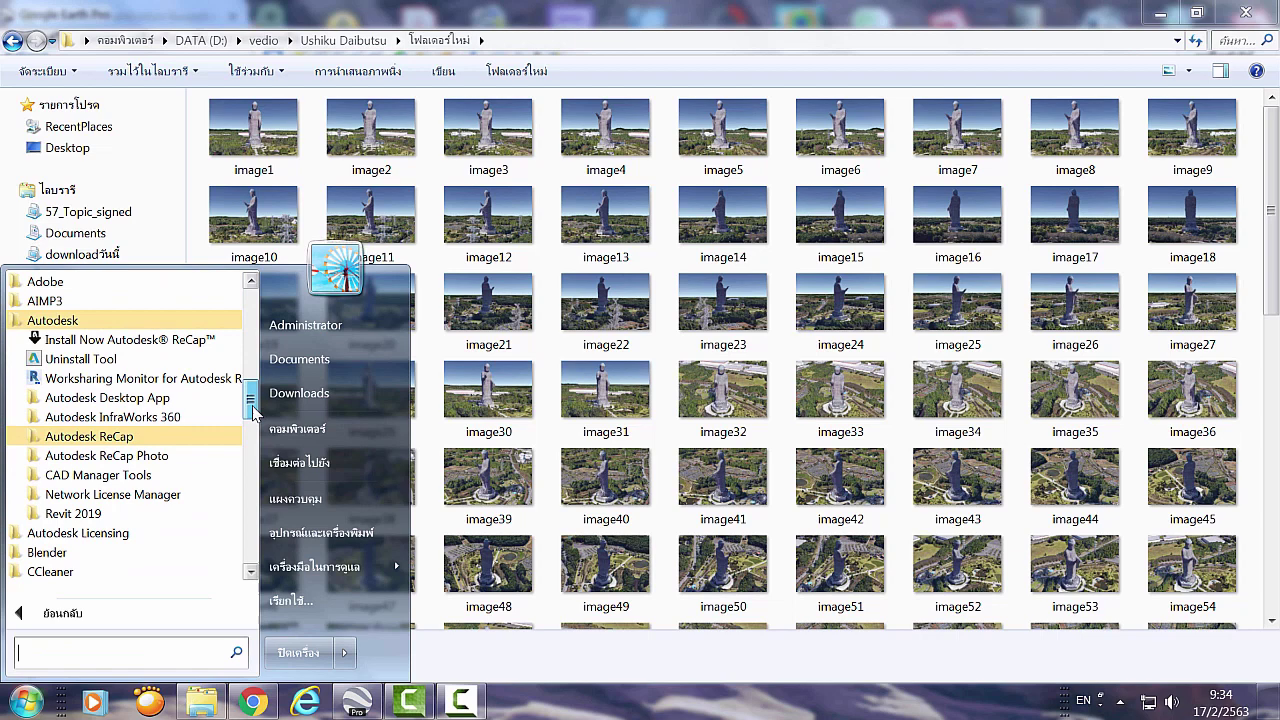
left_click(124, 457)
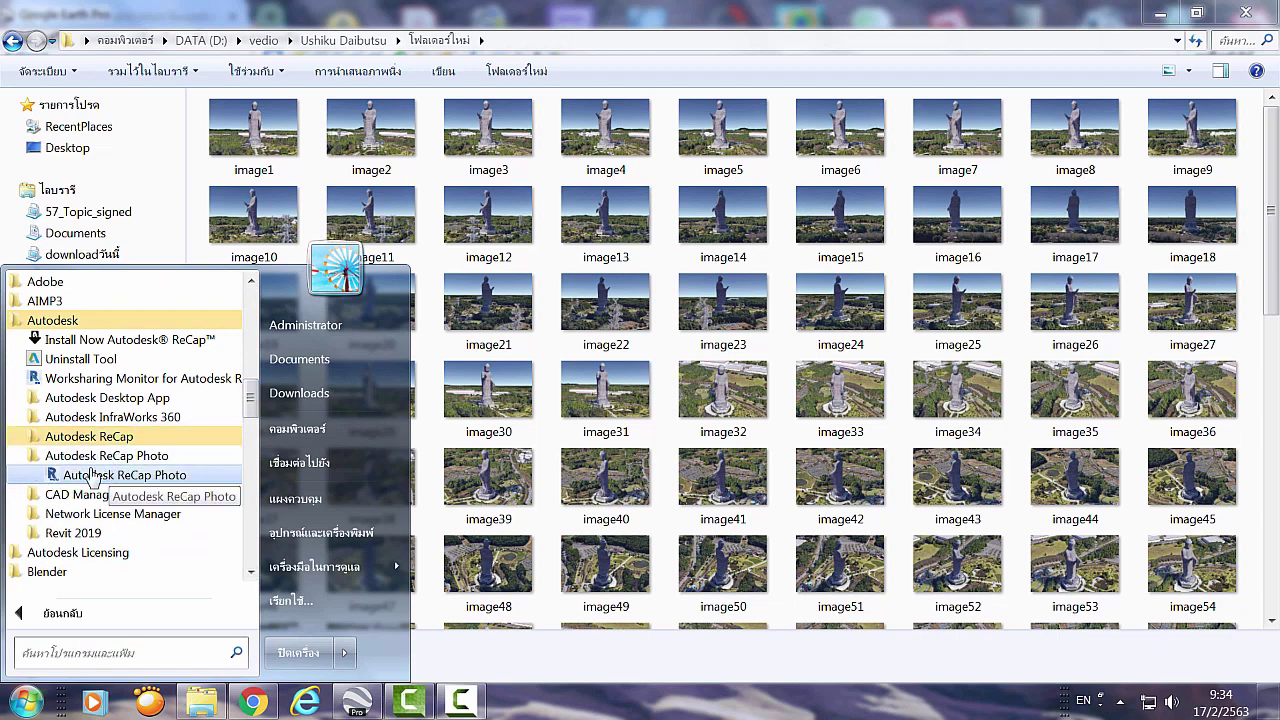
left_click(70, 476)
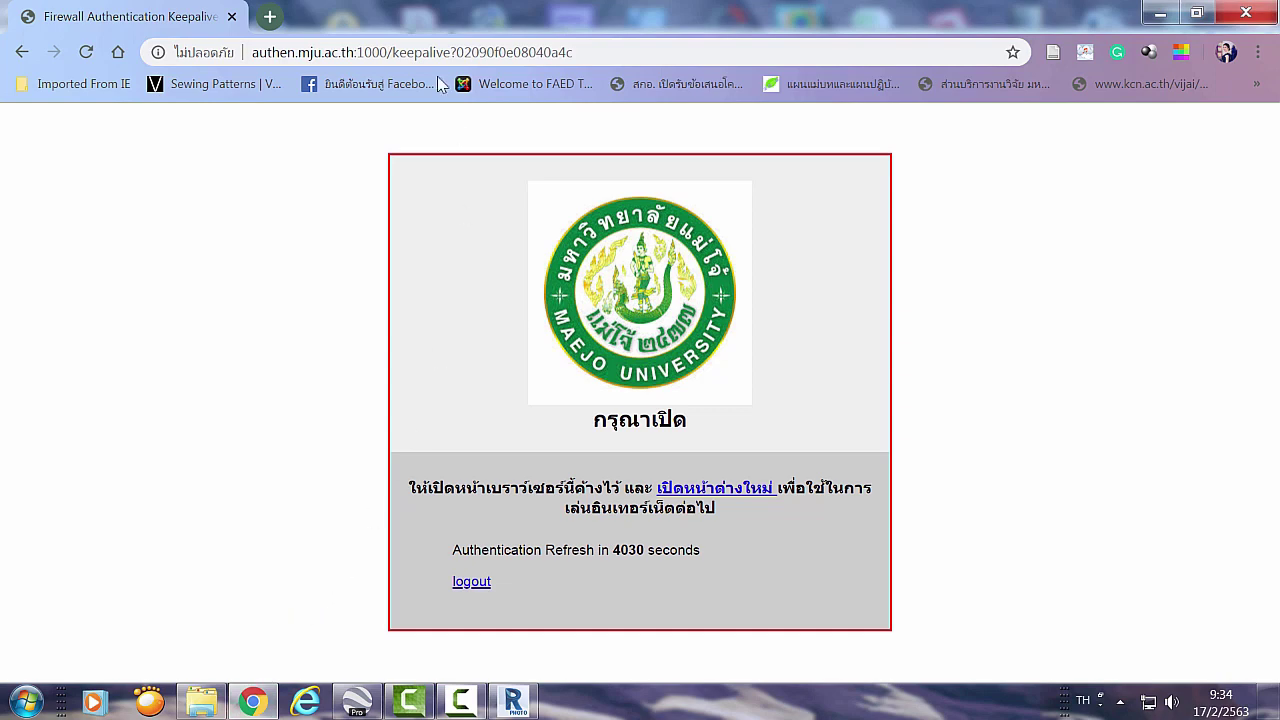
In a new tab, search Google for 'autodesk education'
left_click(270, 17)
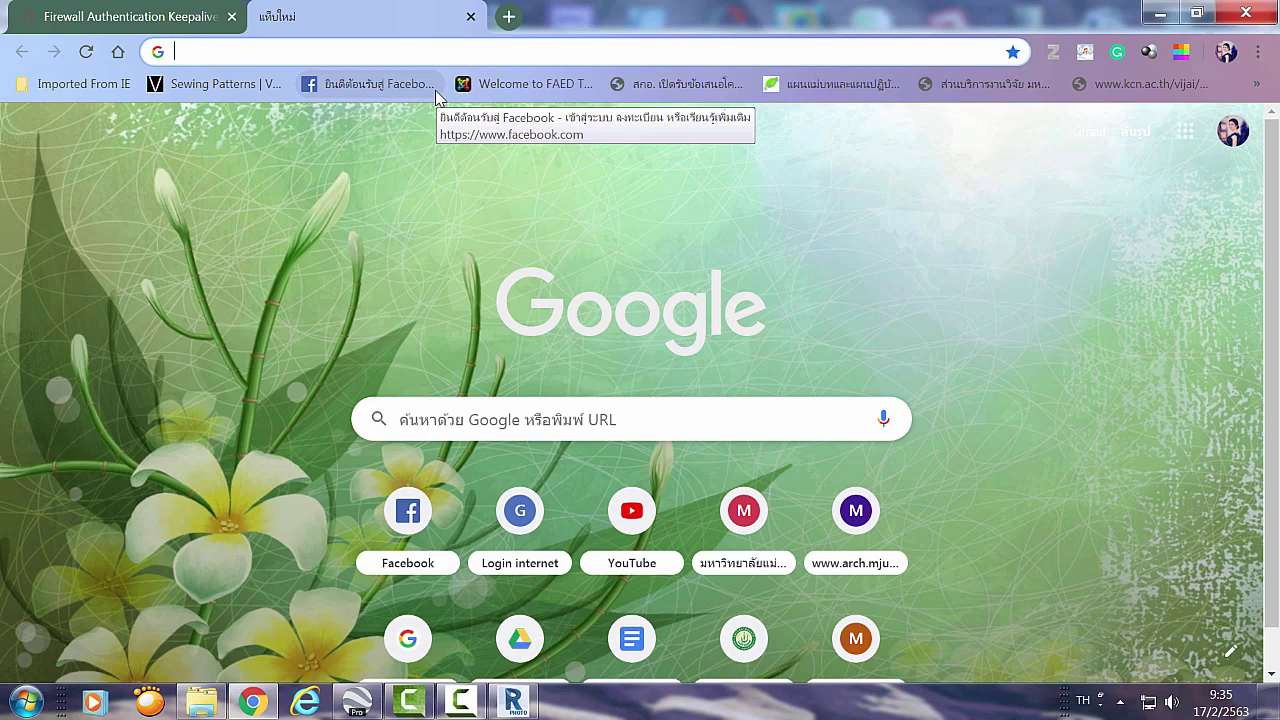
type("ฟ")
key("BackSpace")
key("grave")
type("a")
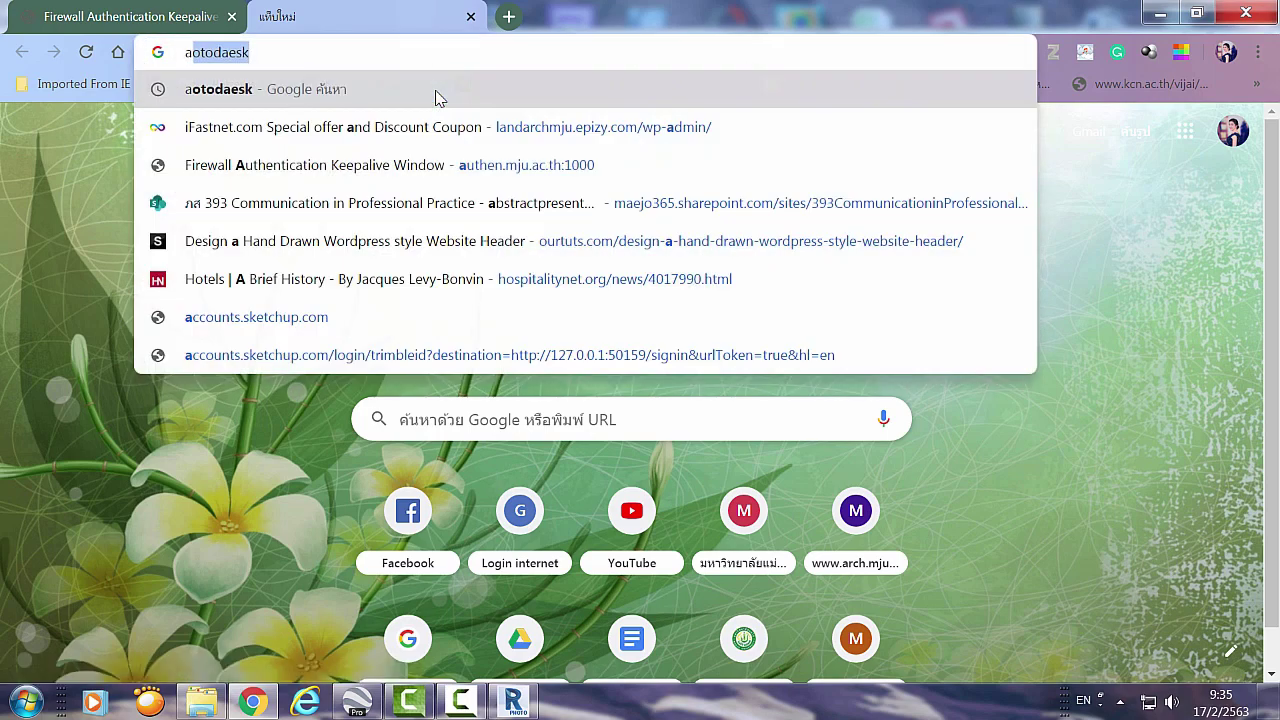
type("utod")
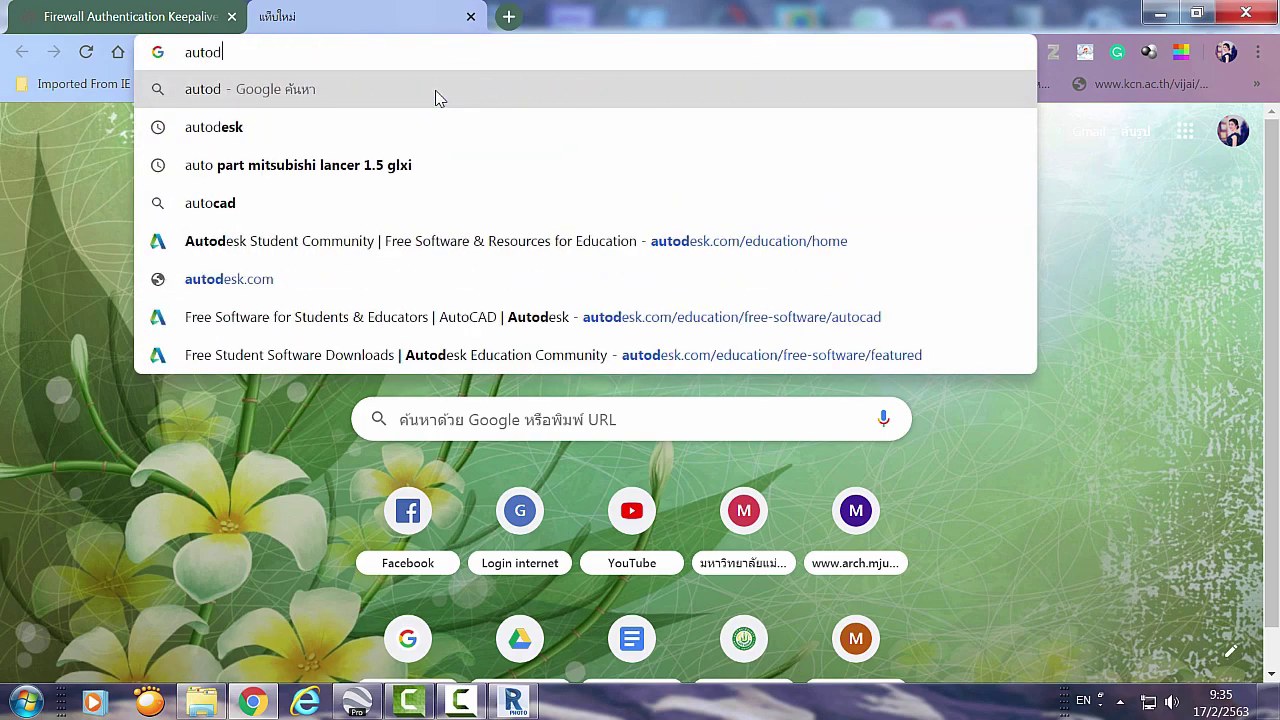
type("esk")
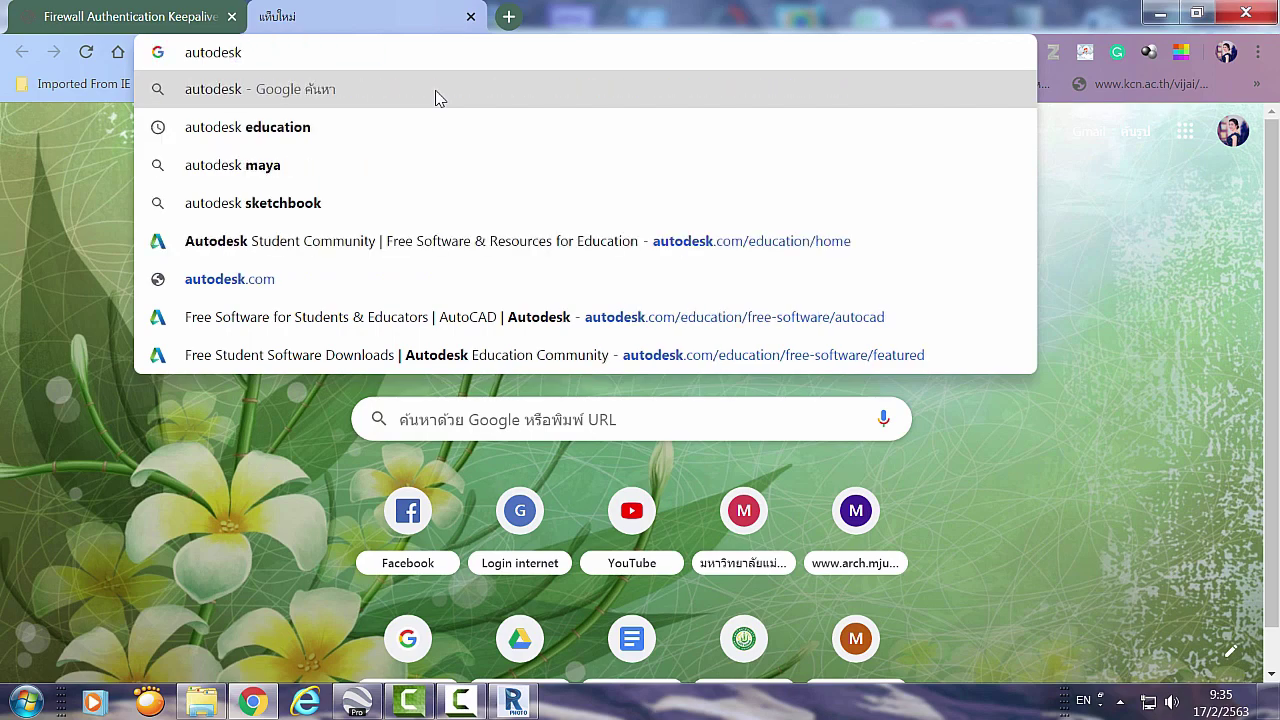
left_click(328, 140)
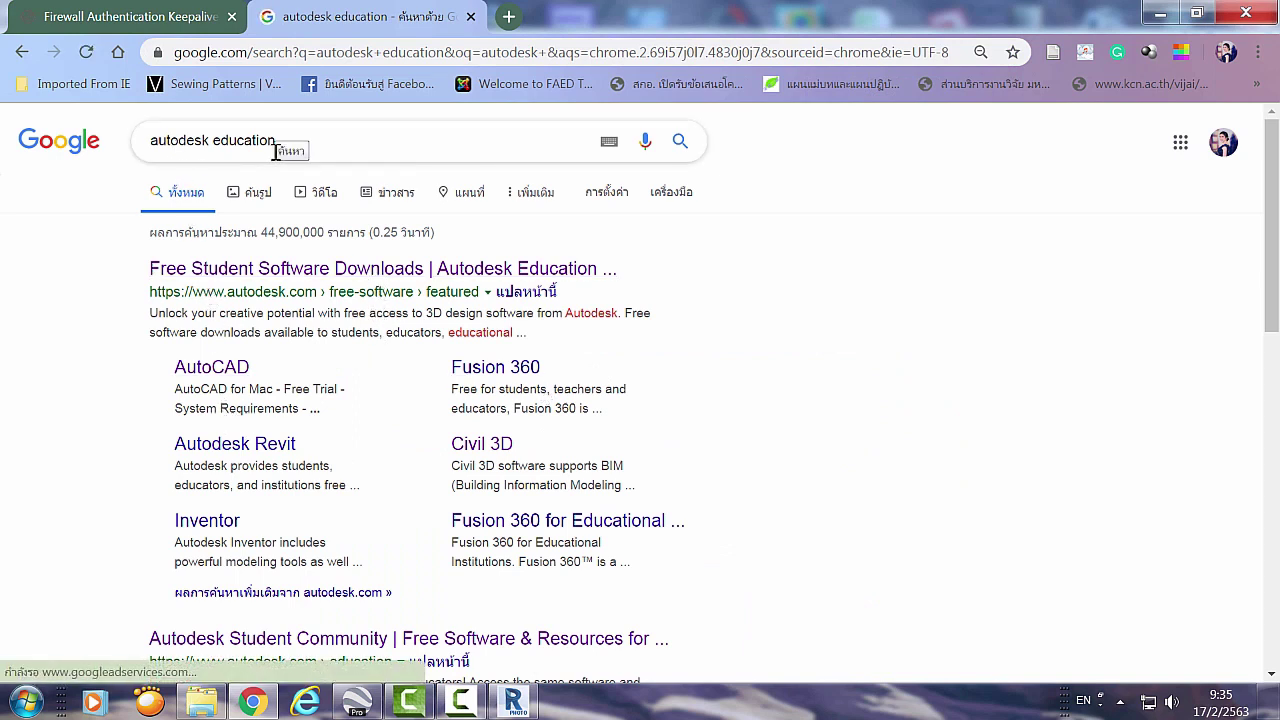
Open Autodesk's Free Student Software Downloads page and sign in to the Autodesk account
left_click(372, 270)
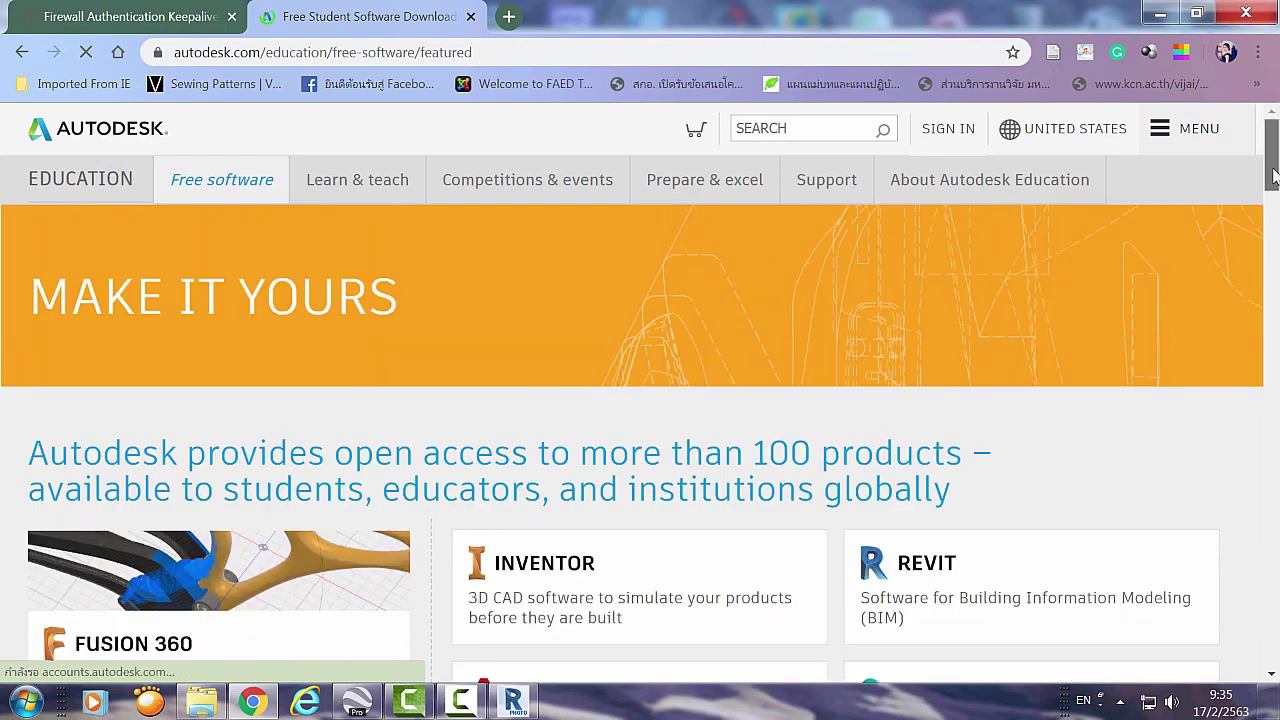
mouse_move(1272, 176)
left_mouse_down()
mouse_move(1275, 192)
mouse_move(1275, 165)
left_mouse_up()
scroll(891, 423, "down", 3)
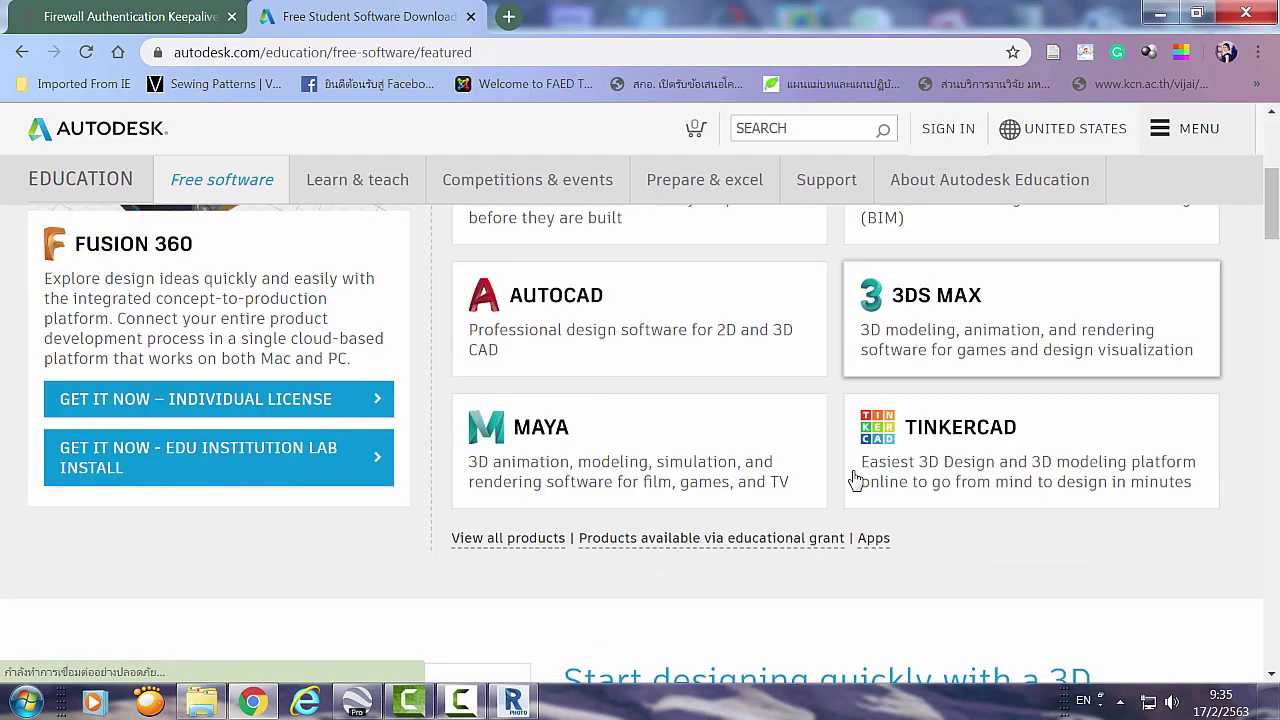
scroll(855, 468, "up", 3)
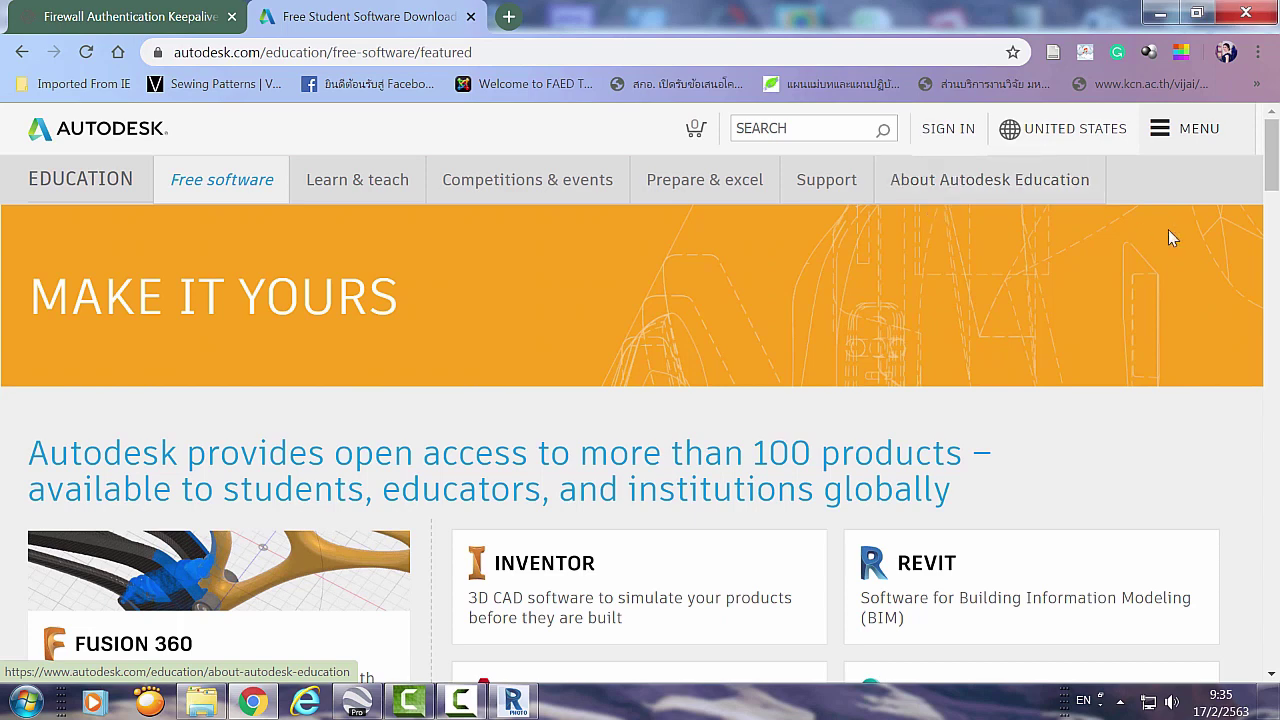
mouse_move(1274, 175)
left_mouse_down()
mouse_move(1274, 187)
mouse_move(1270, 165)
left_mouse_up()
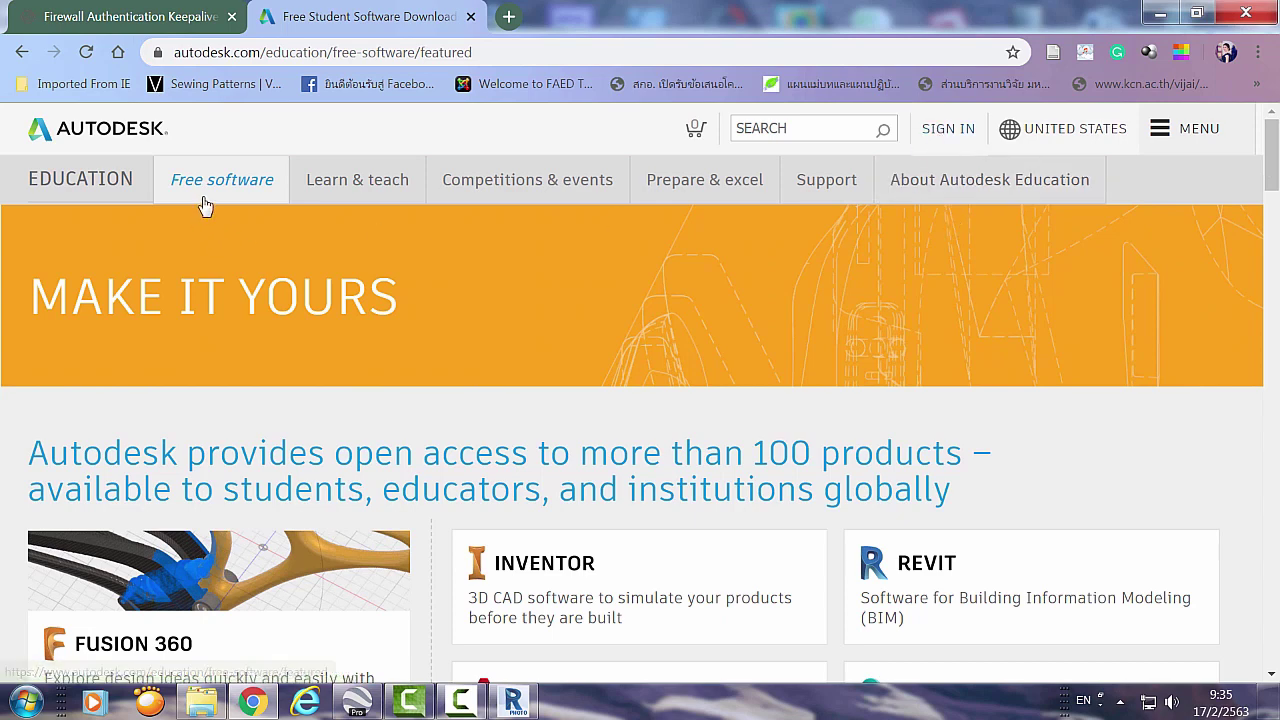
left_click(938, 135)
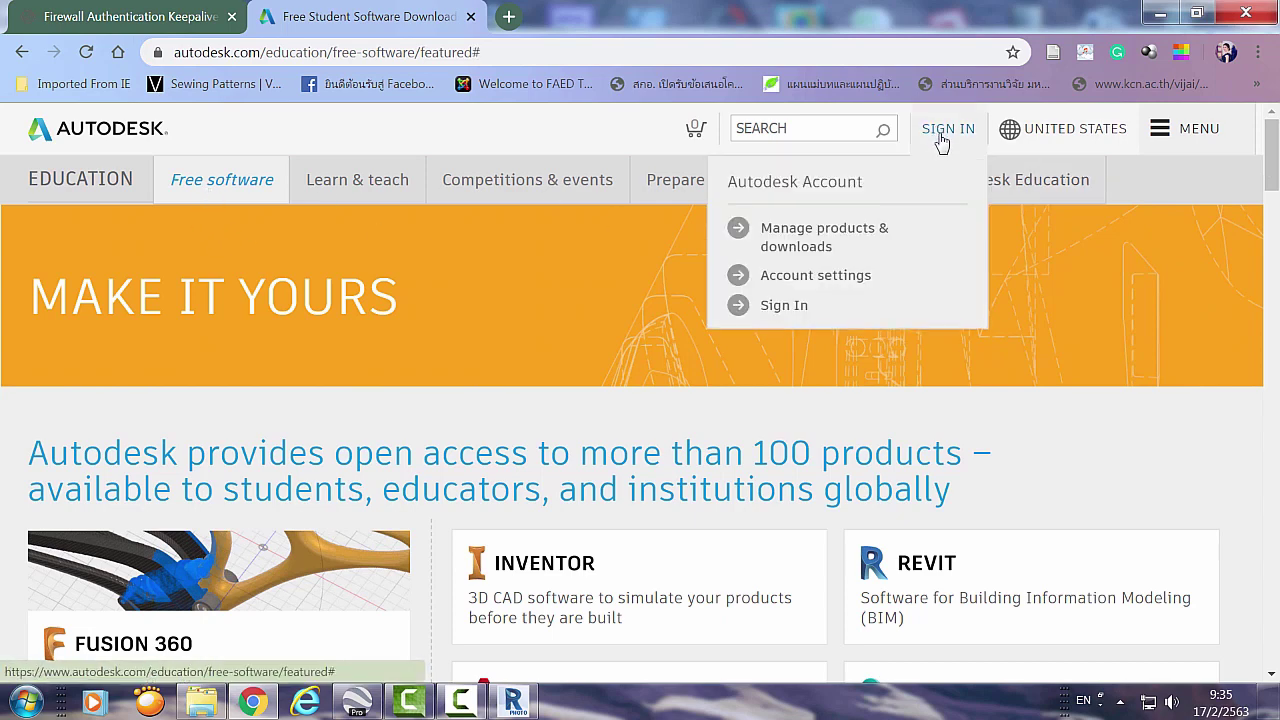
left_click(800, 312)
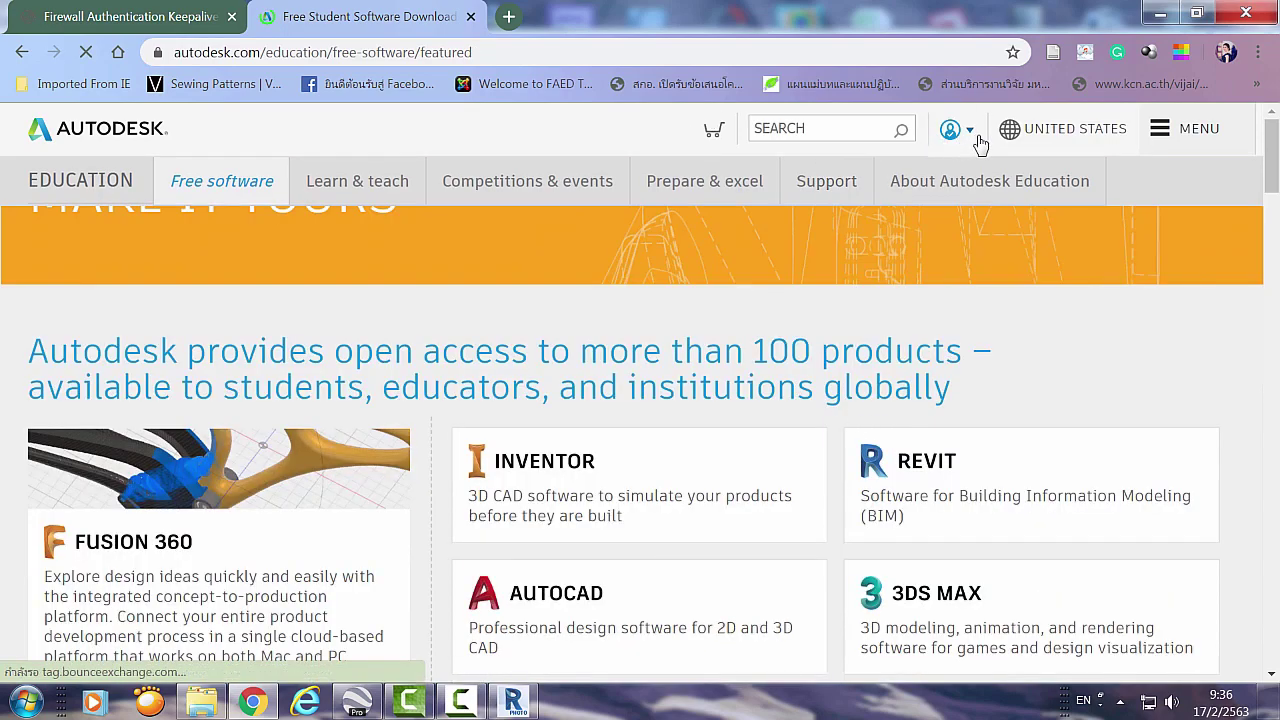
Scroll down to the free education license products, listed from 3ds Max to Vault Professional Server
scroll(443, 323, "down", 3)
scroll(447, 343, "down", 3)
scroll(449, 347, "down", 4)
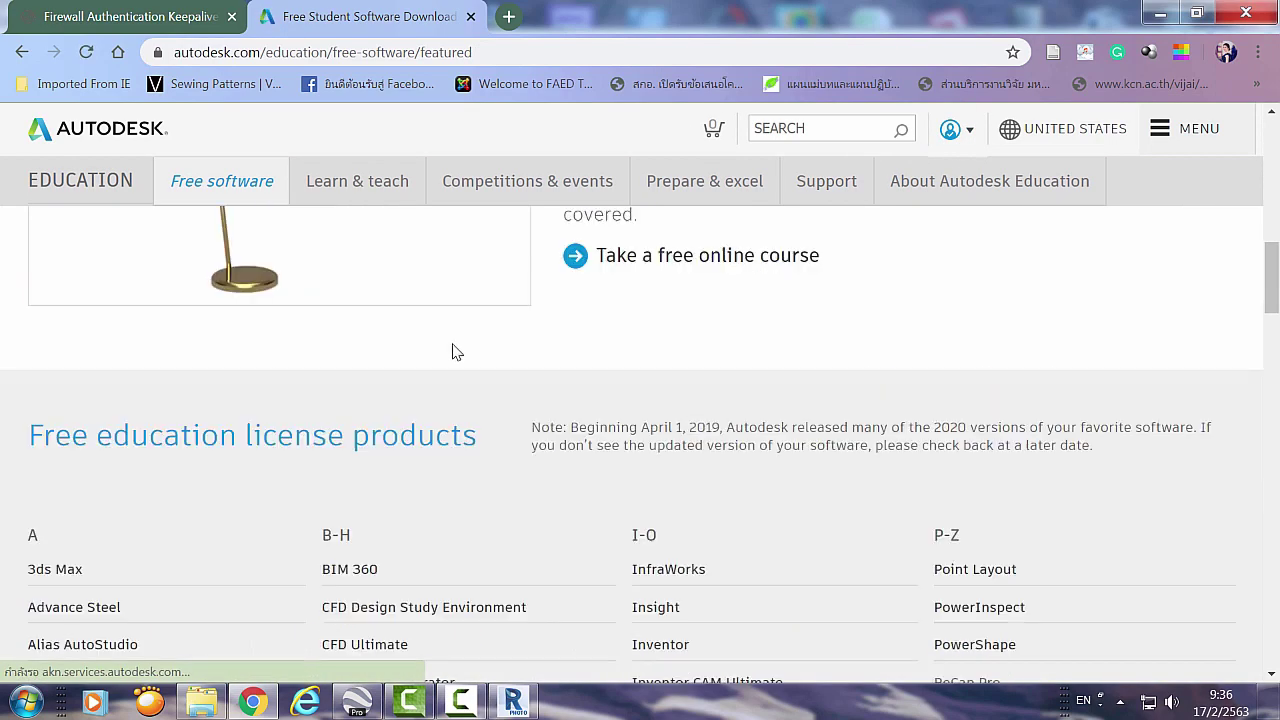
scroll(455, 351, "down", 2)
scroll(520, 351, "down", 2)
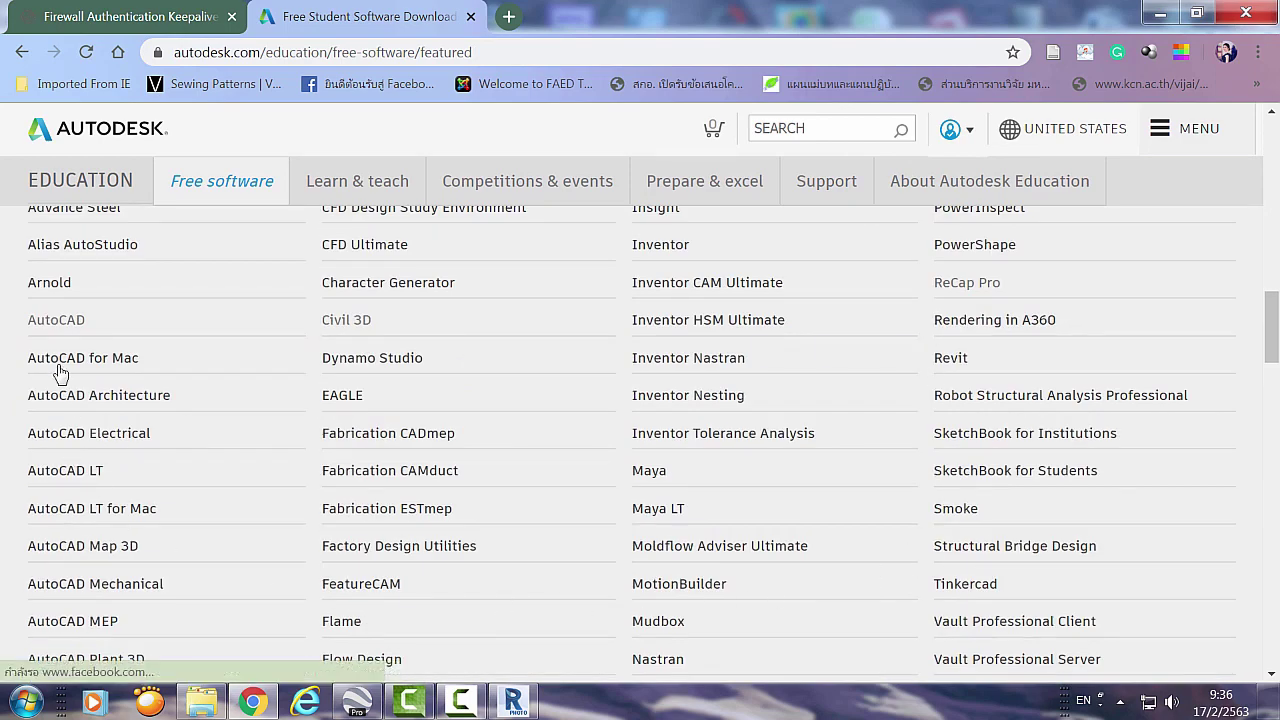
scroll(1060, 390, "up", 1)
scroll(1080, 427, "up", 1)
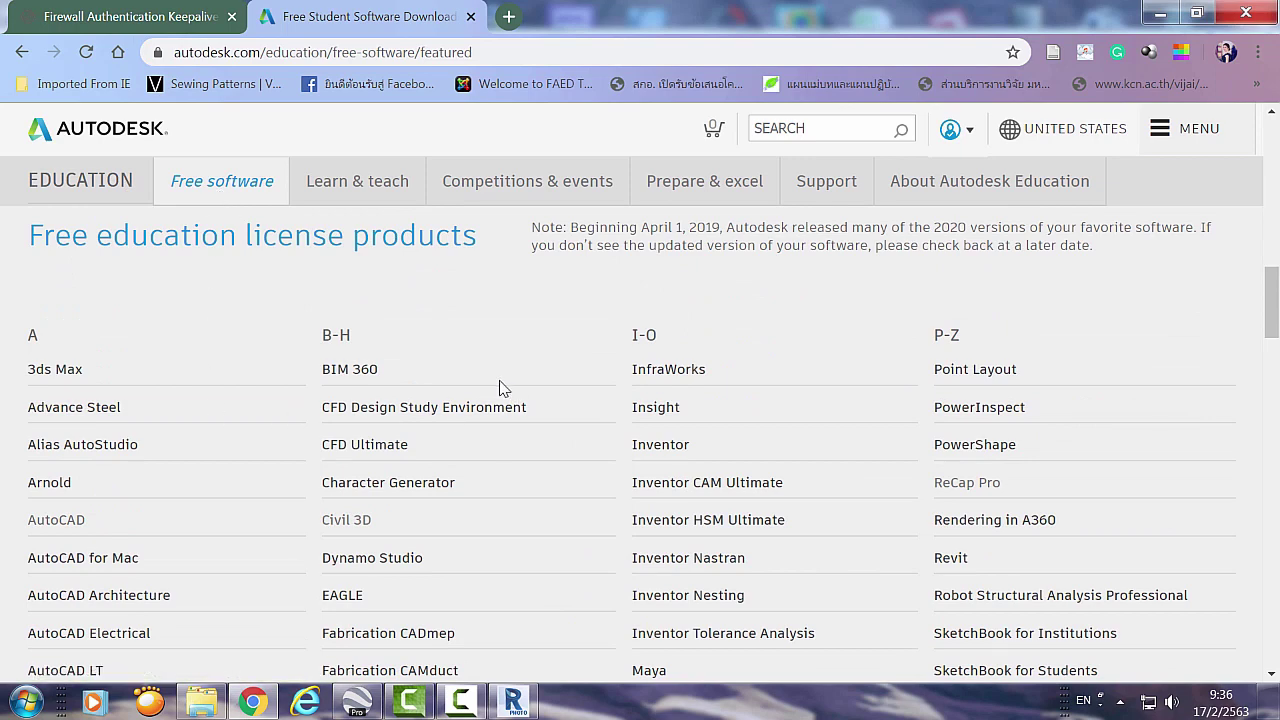
scroll(410, 402, "down", 1)
scroll(450, 402, "down", 1)
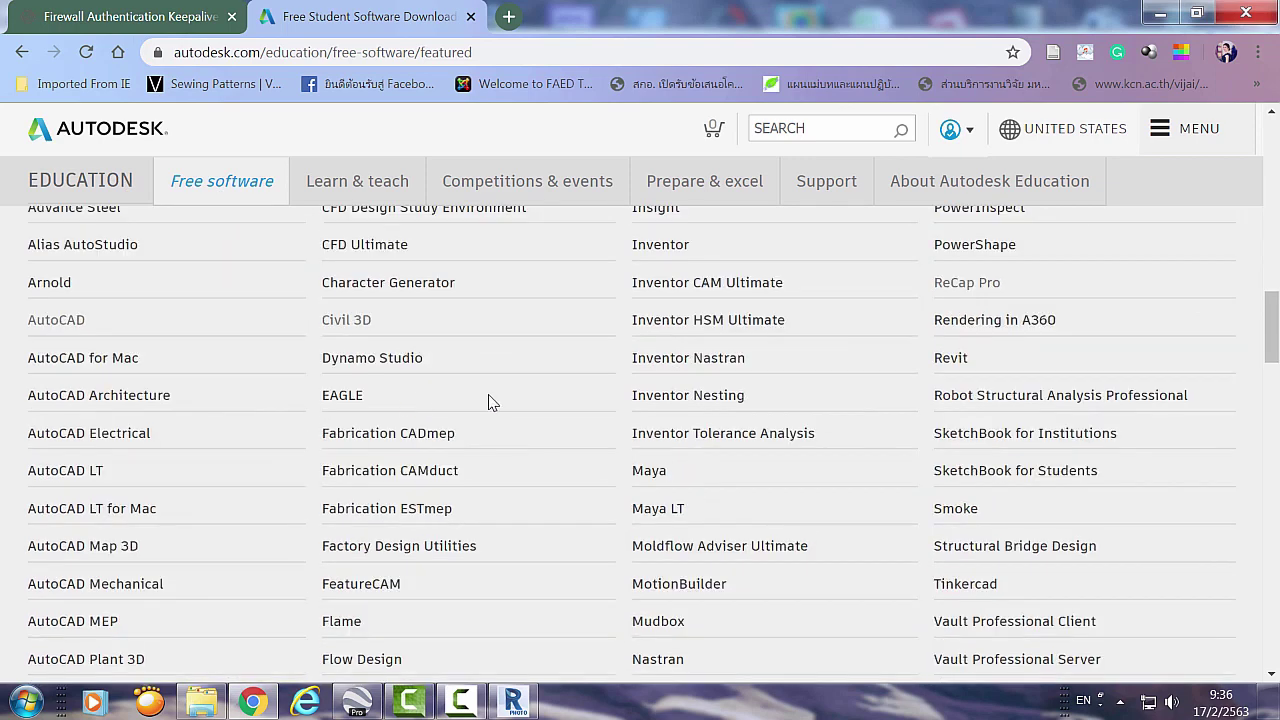
scroll(617, 363, "up", 1)
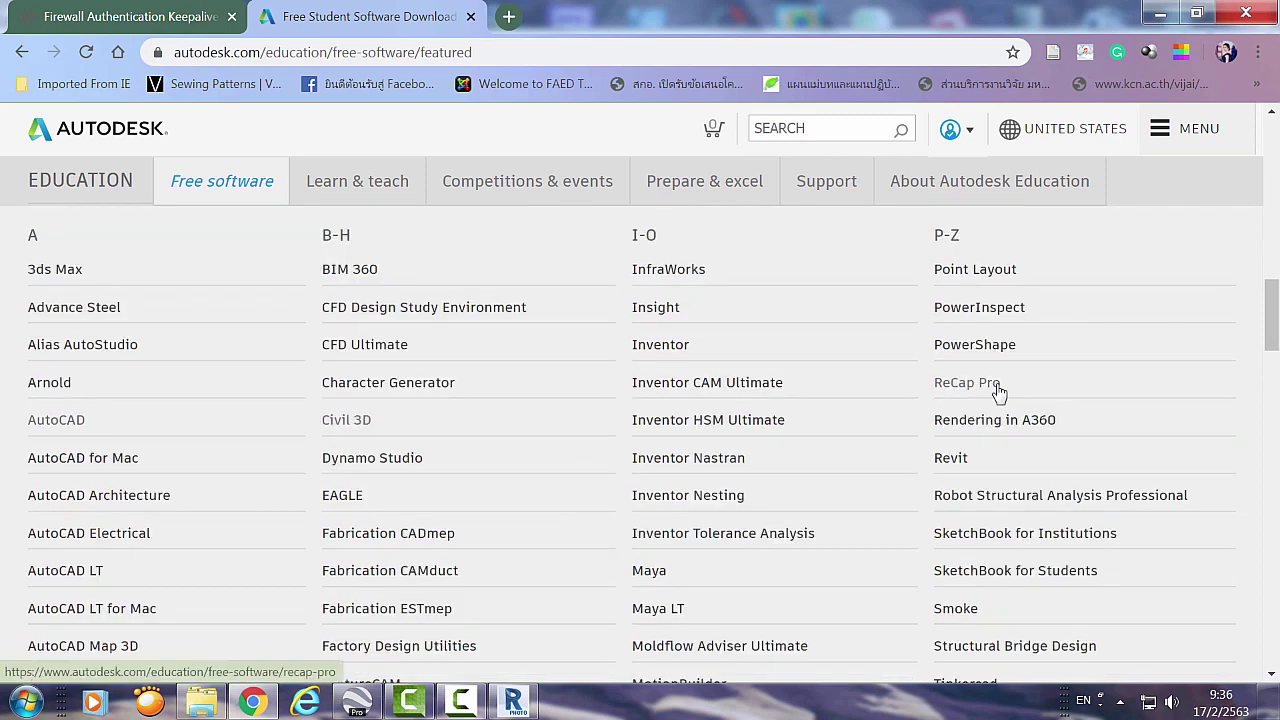
Start Autodesk ReCap Photo via Start > All Programs > Autodesk
left_click(40, 703)
left_click(85, 612)
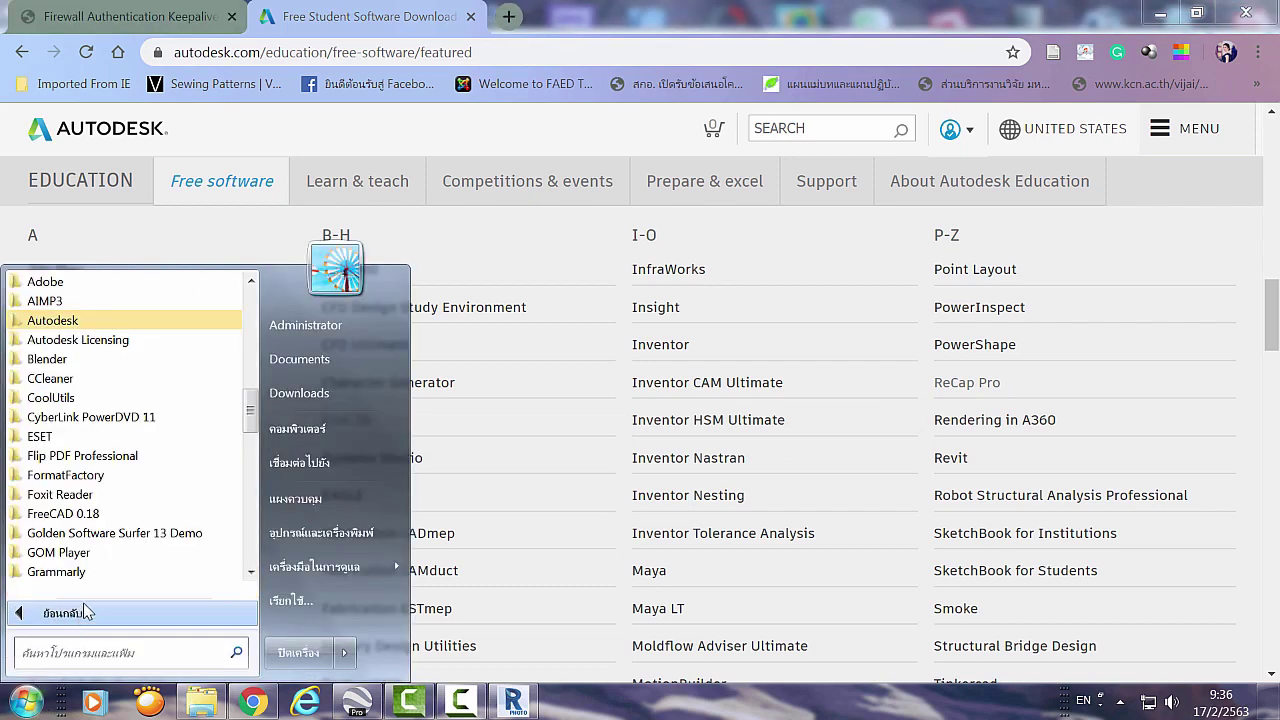
mouse_move(250, 420)
left_mouse_down()
mouse_move(250, 450)
mouse_move(251, 405)
left_mouse_up()
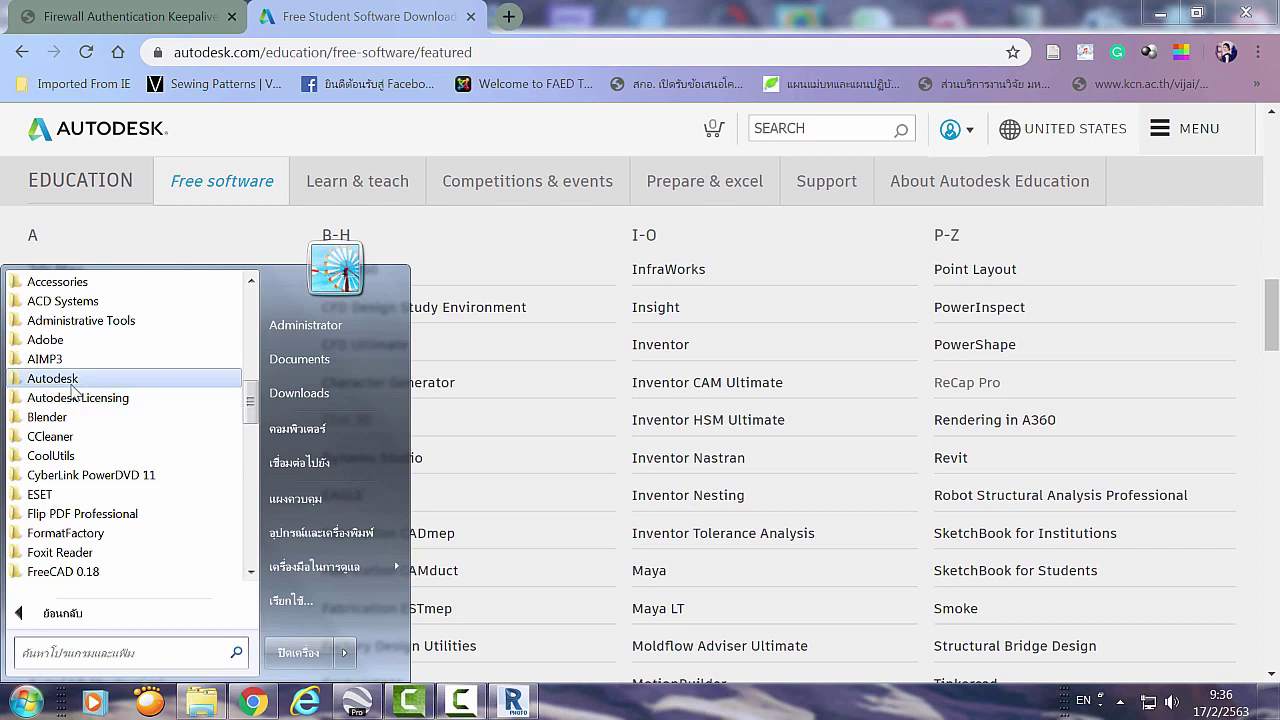
left_click(72, 384)
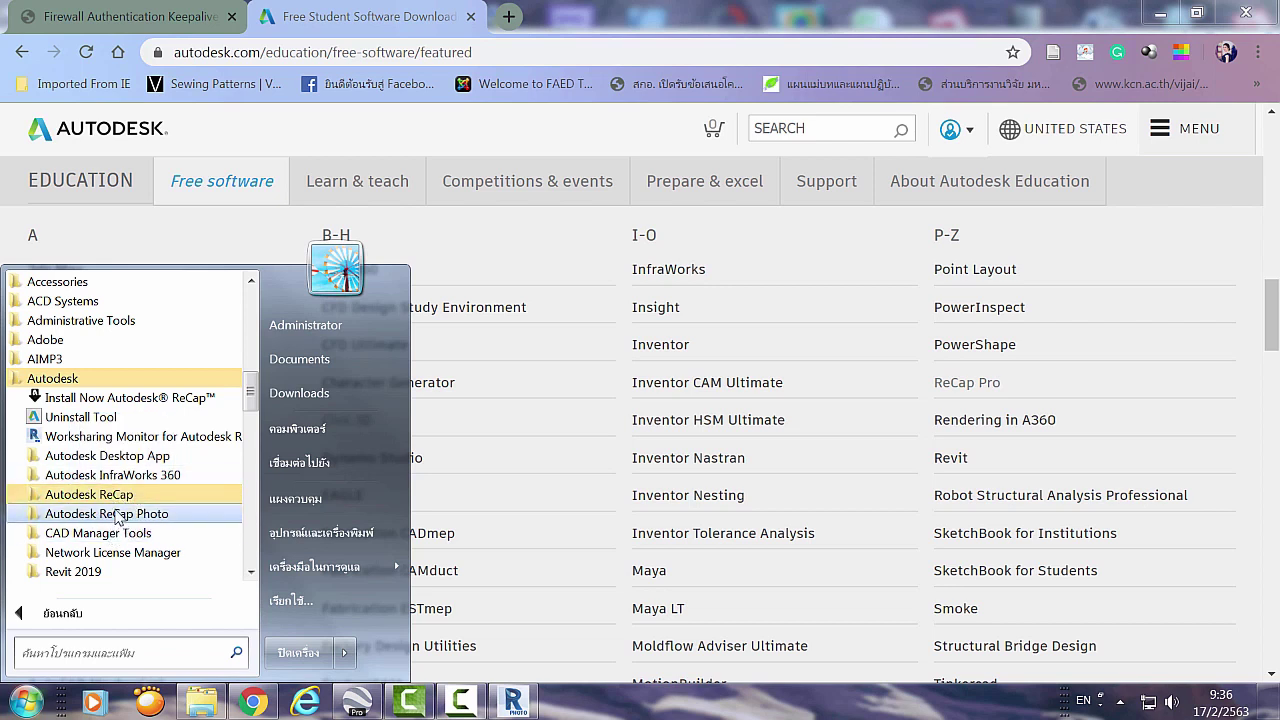
left_click(512, 703)
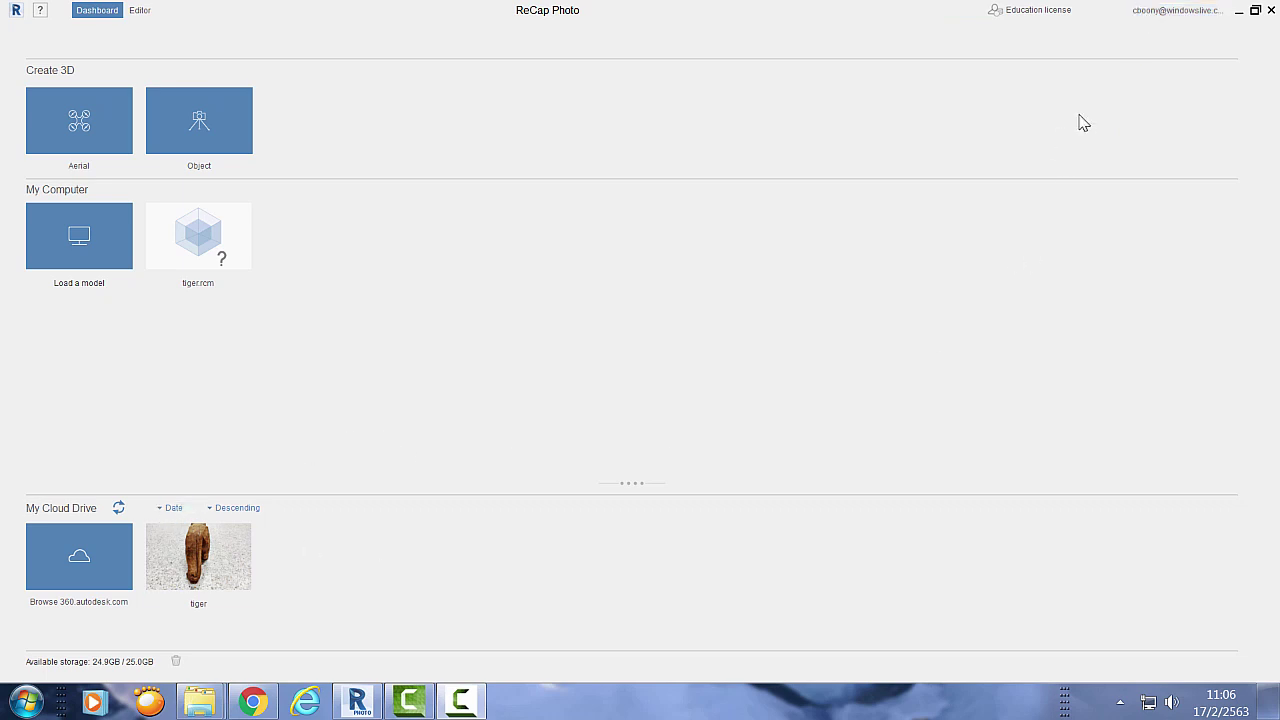
Check the signed-in account, then begin a new Create 3D photo project from the Dashboard
left_click(1205, 13)
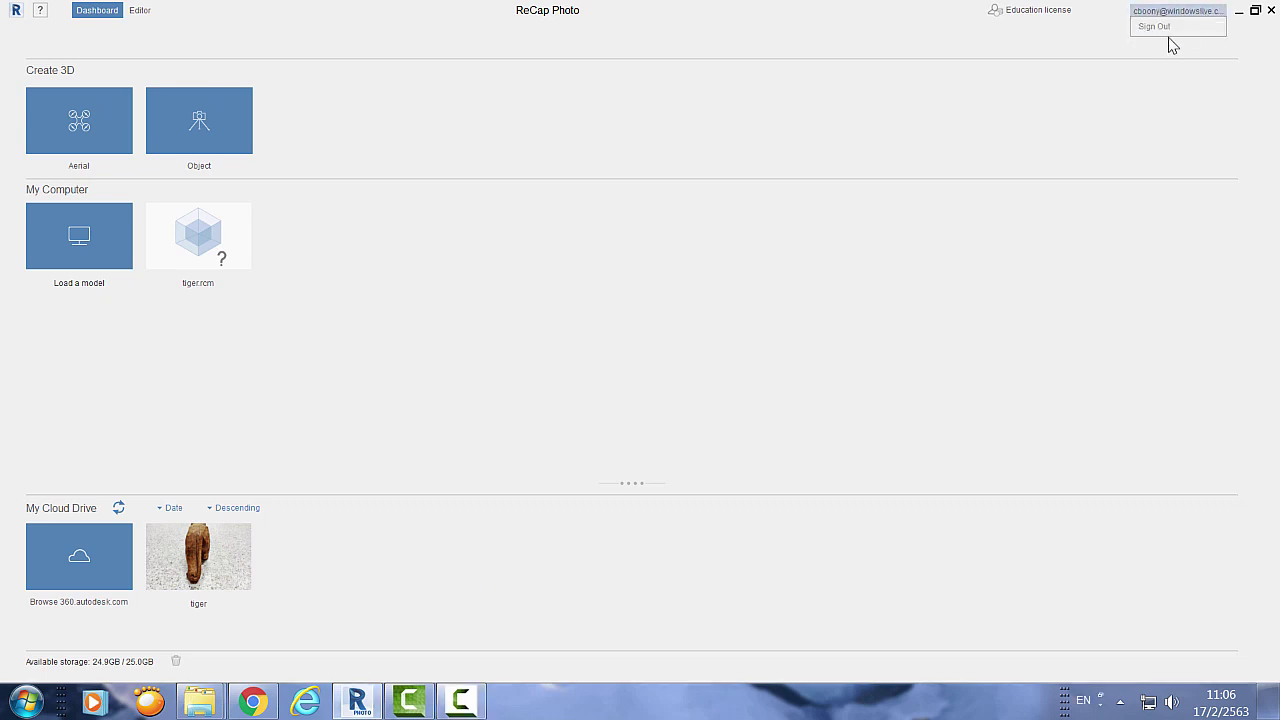
left_click(1188, 10)
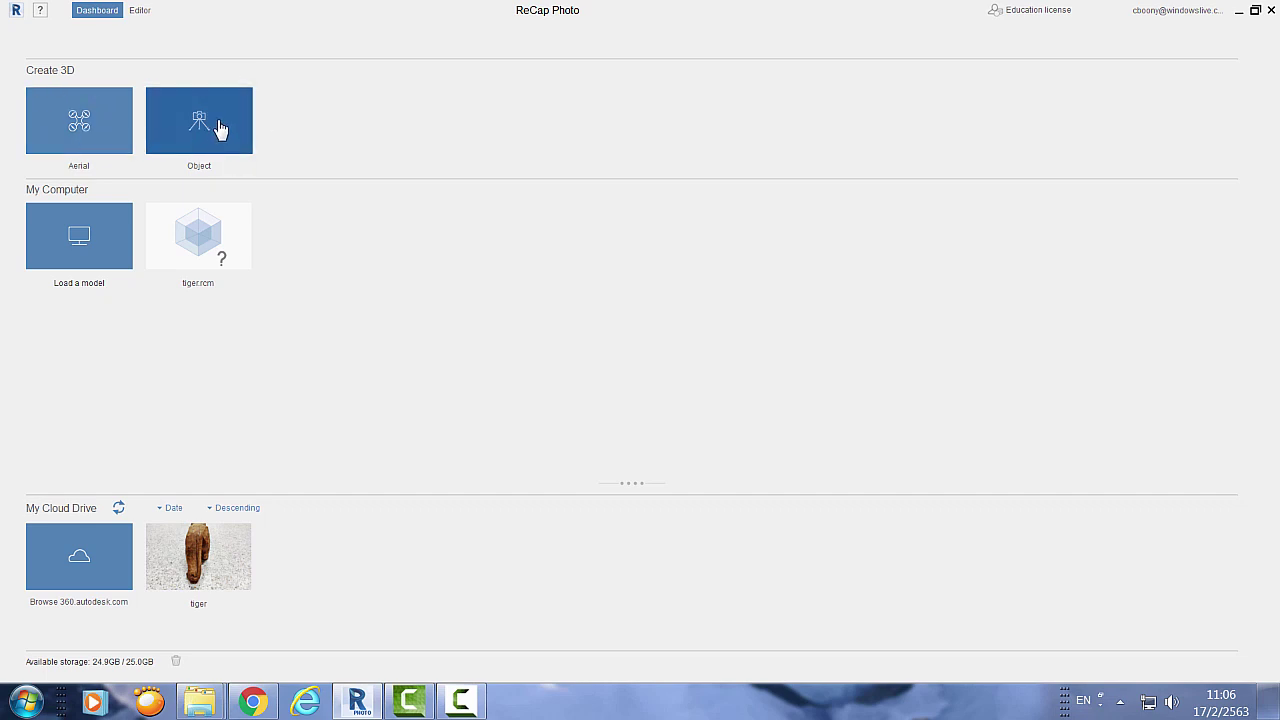
left_click(87, 140)
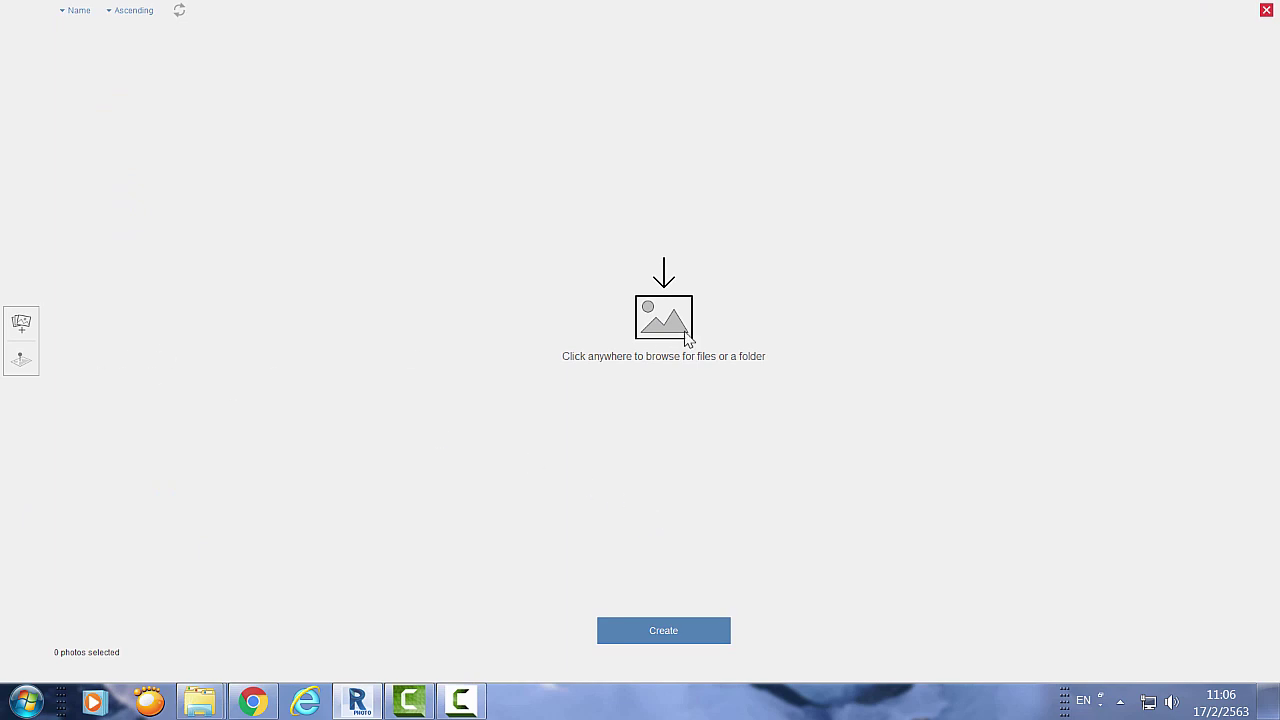
Import image1 through image90 from D:\vedio\Ushiku Daibutsu\image-jpg into the project
left_click(669, 333)
left_click(40, 325)
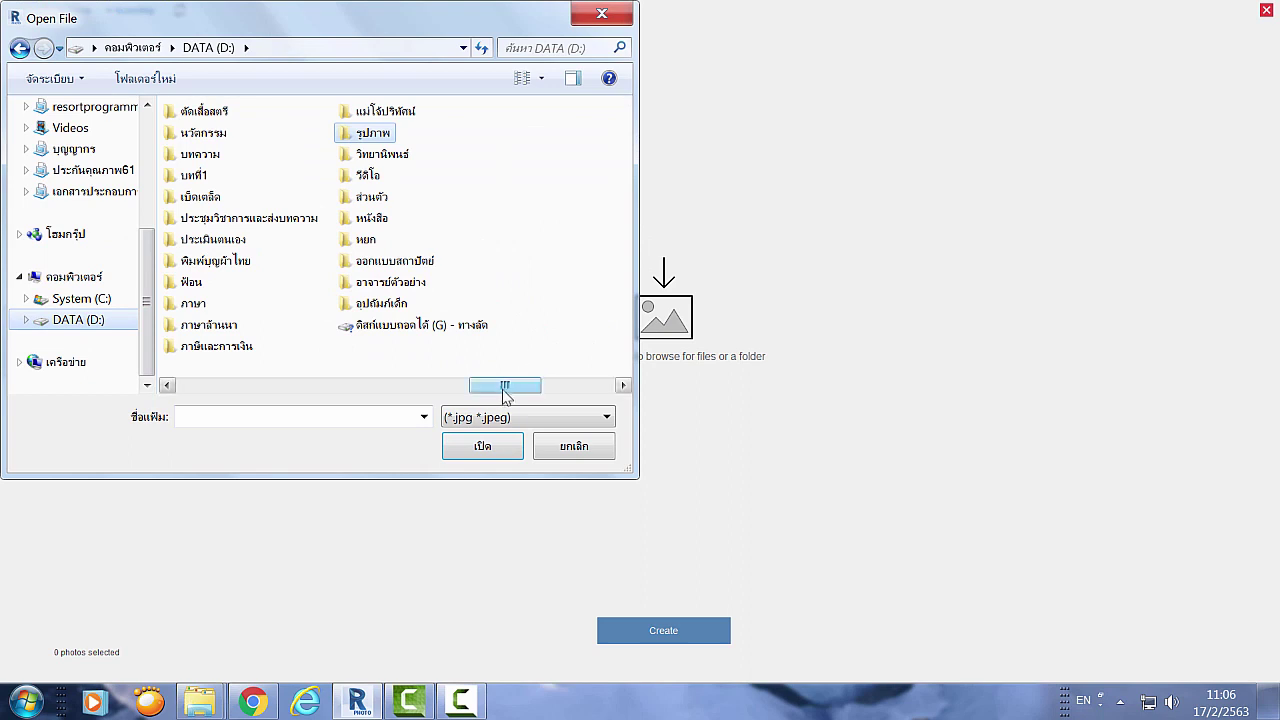
left_click_drag(504, 388, 403, 395)
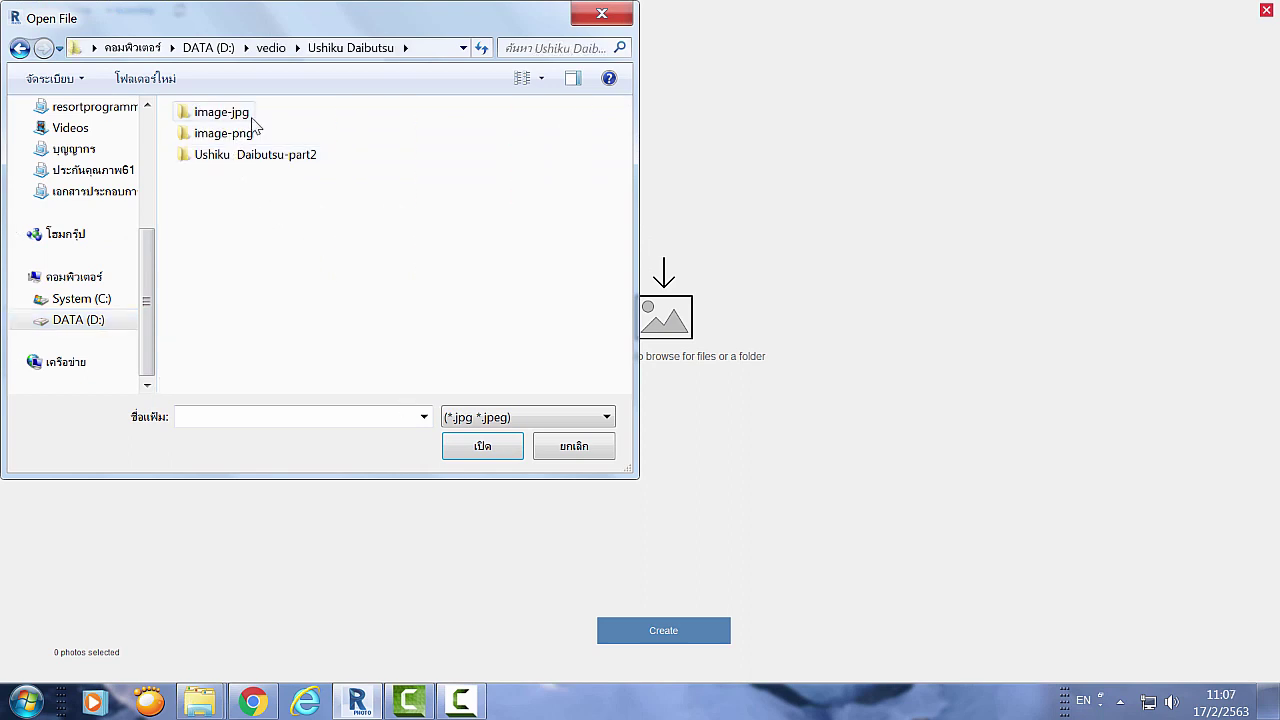
double_click(228, 114)
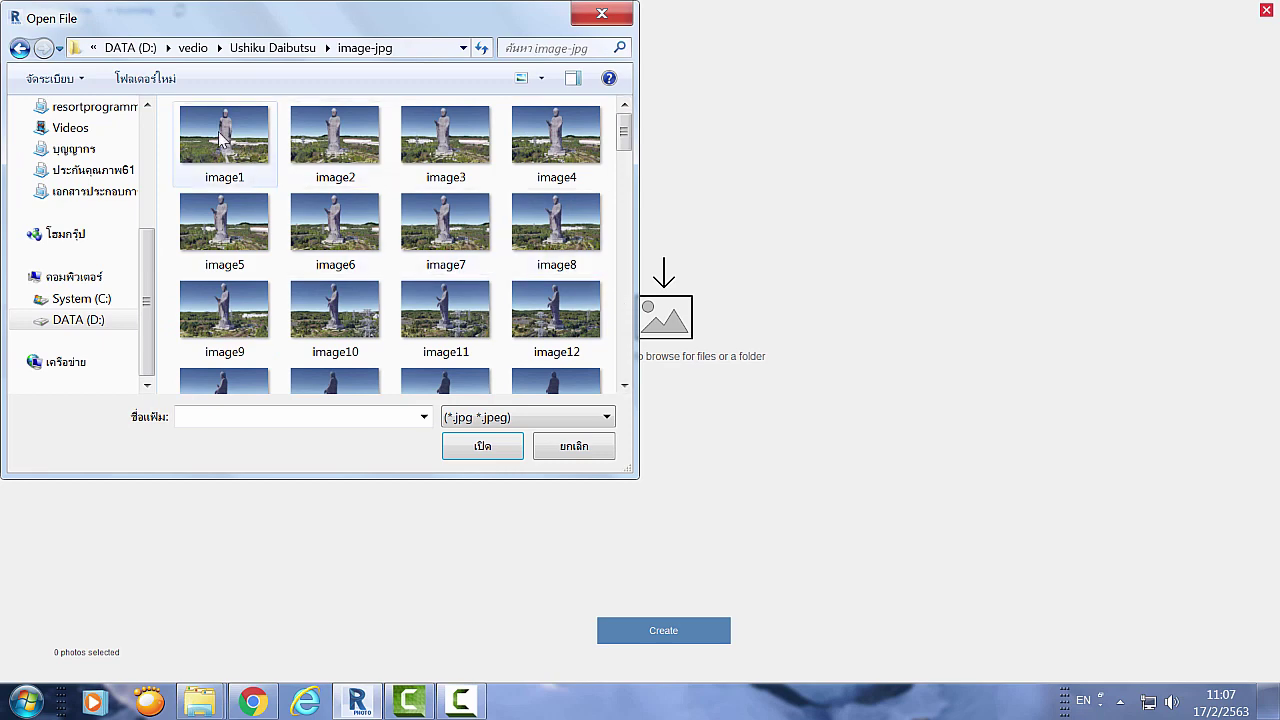
left_click(222, 138)
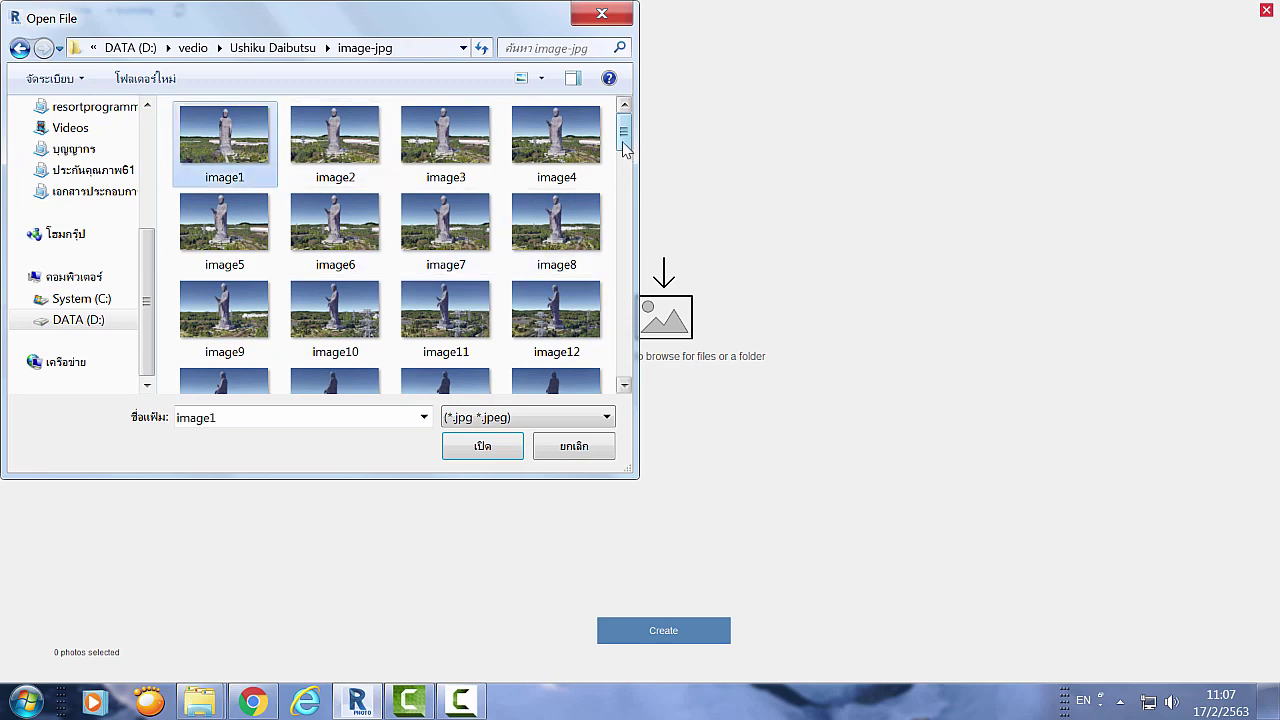
left_click_drag(623, 145, 623, 352)
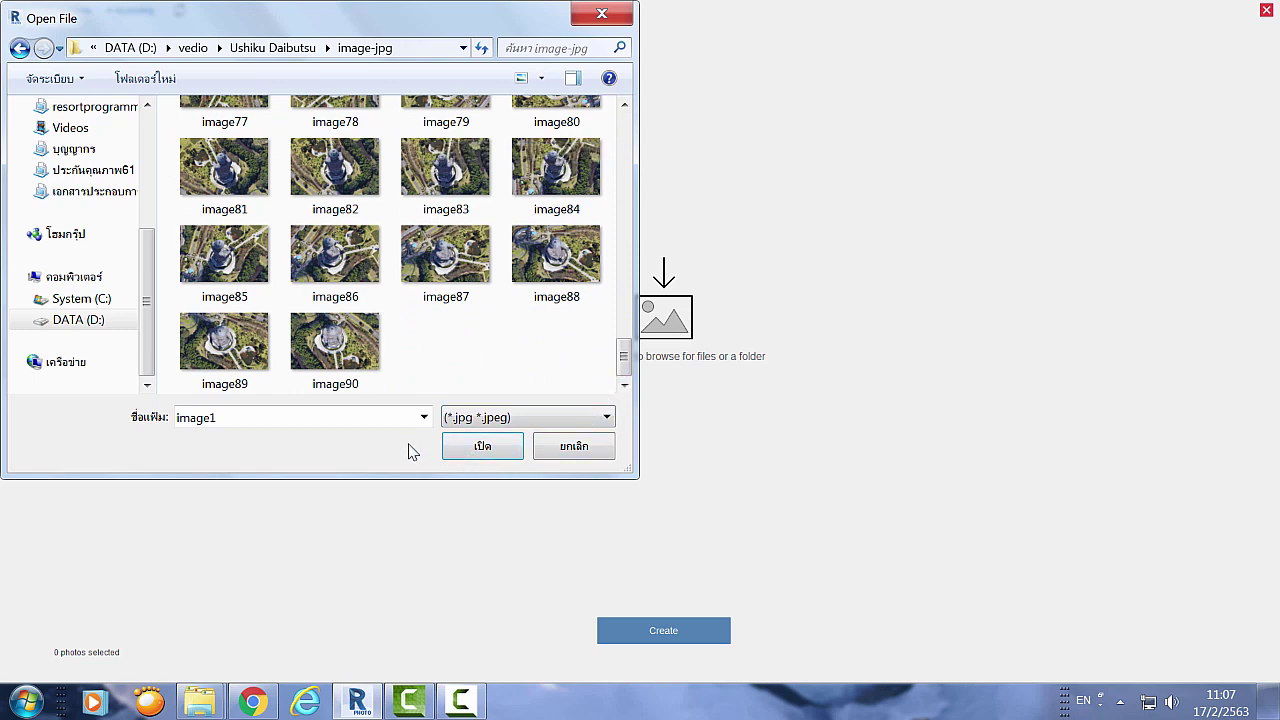
left_click(351, 370, "shift")
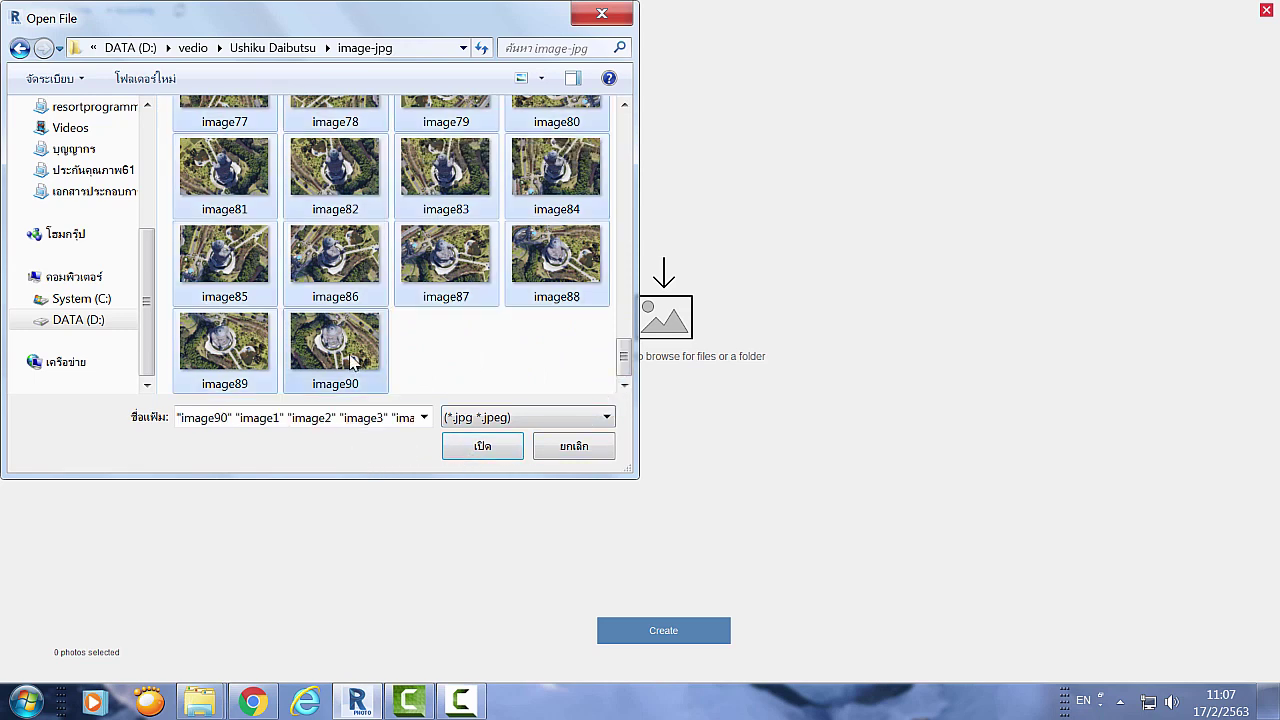
left_click(480, 445)
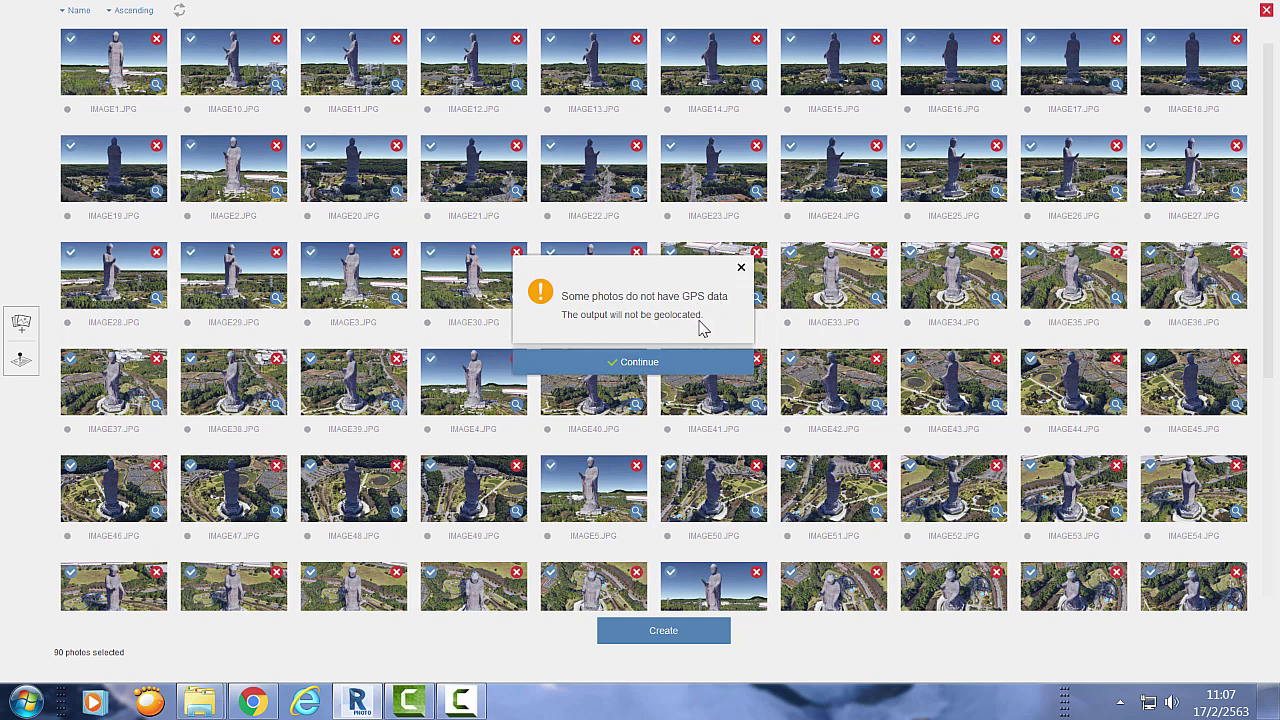
Skip the missing-GPS warning and open the Create Project settings for the 90 photos
left_click(645, 362)
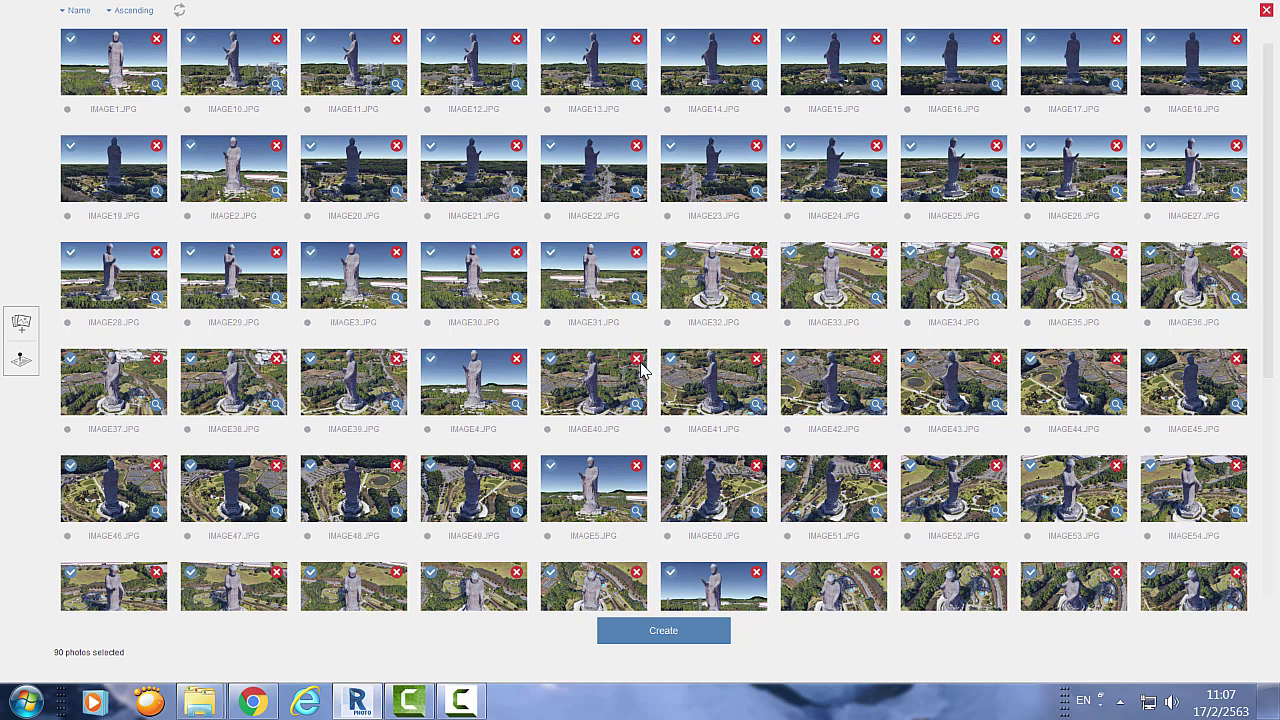
left_click(665, 633)
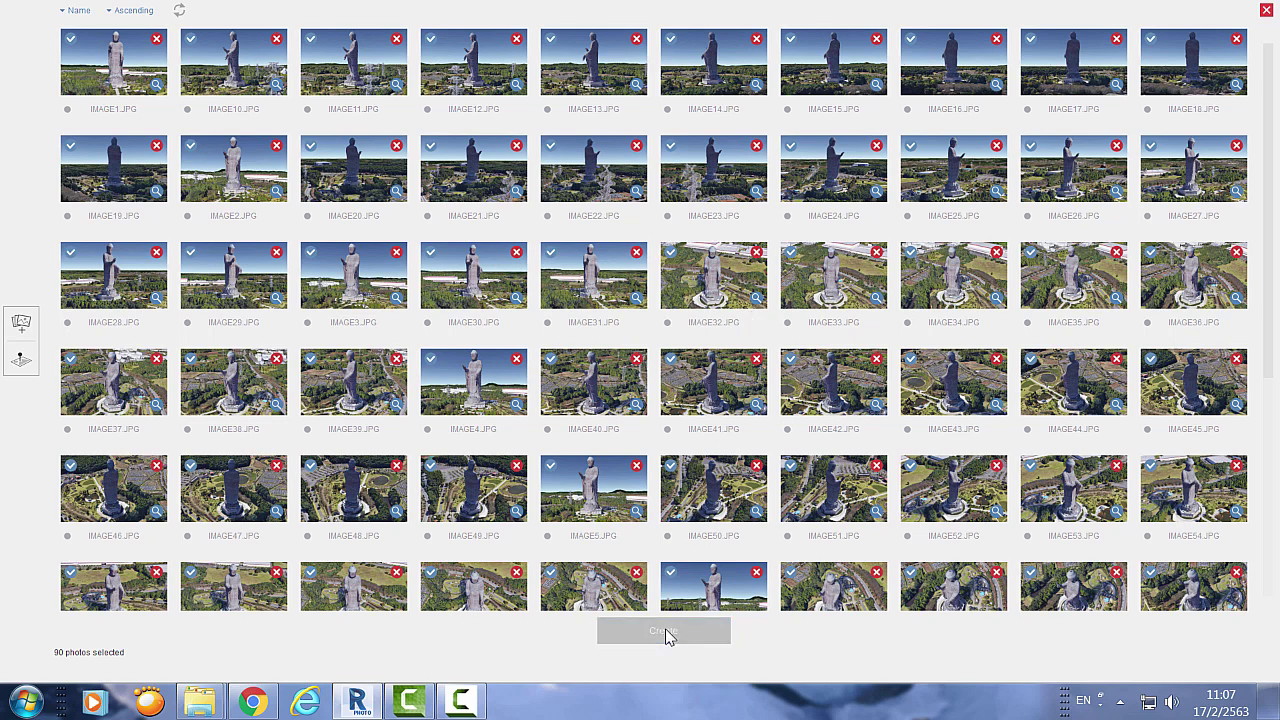
left_click(668, 634)
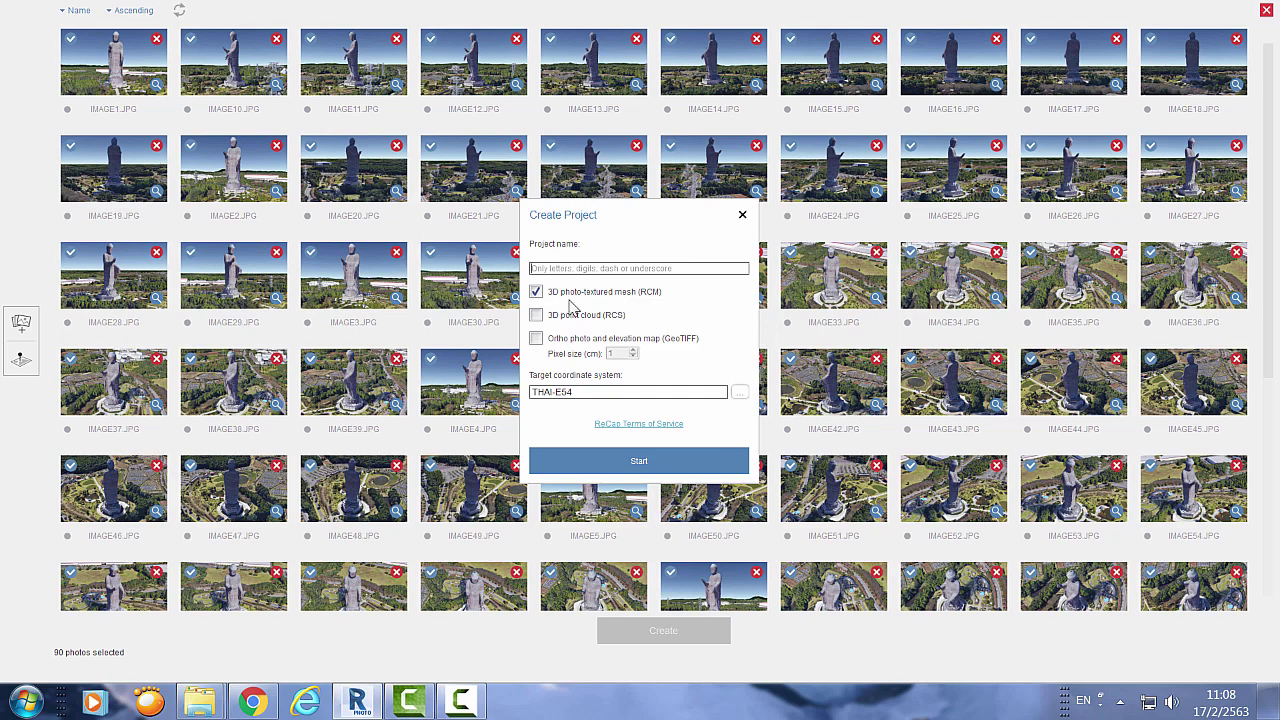
Name the project 'buddha', leave the coordinate system unchanged, and start building the photo-textured mesh
type("buddha")
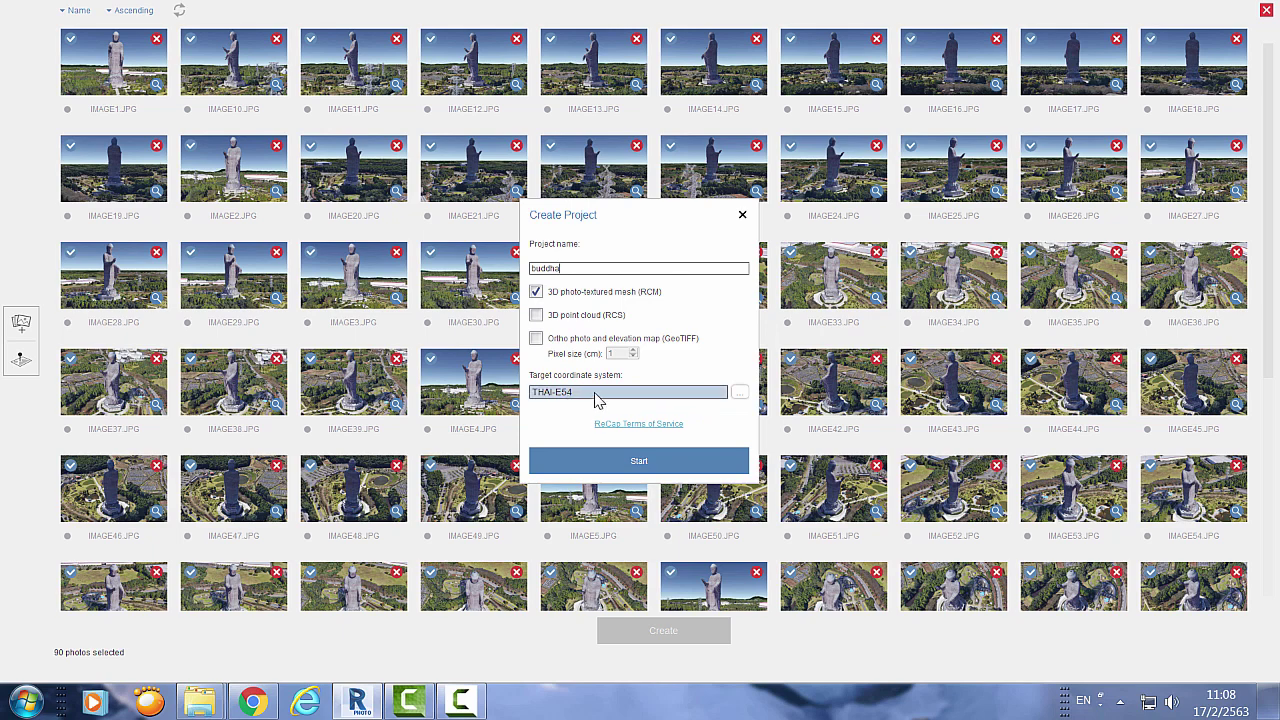
left_click(593, 398)
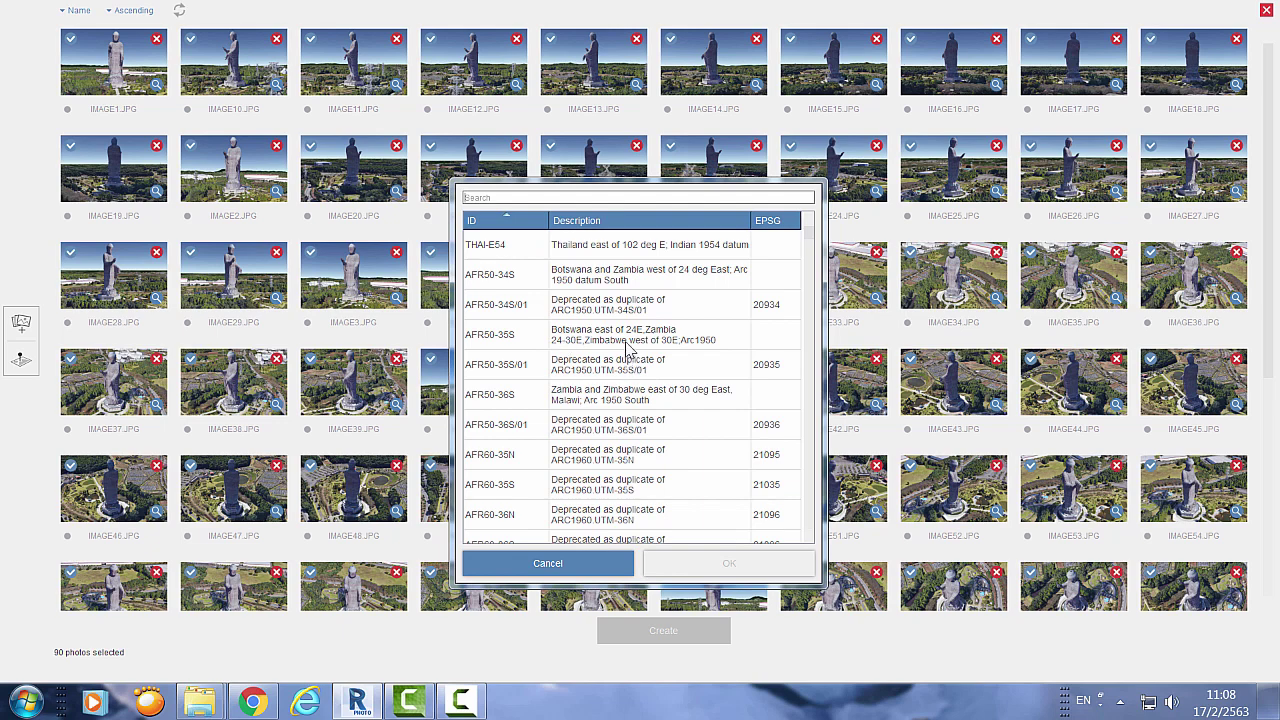
left_click(560, 568)
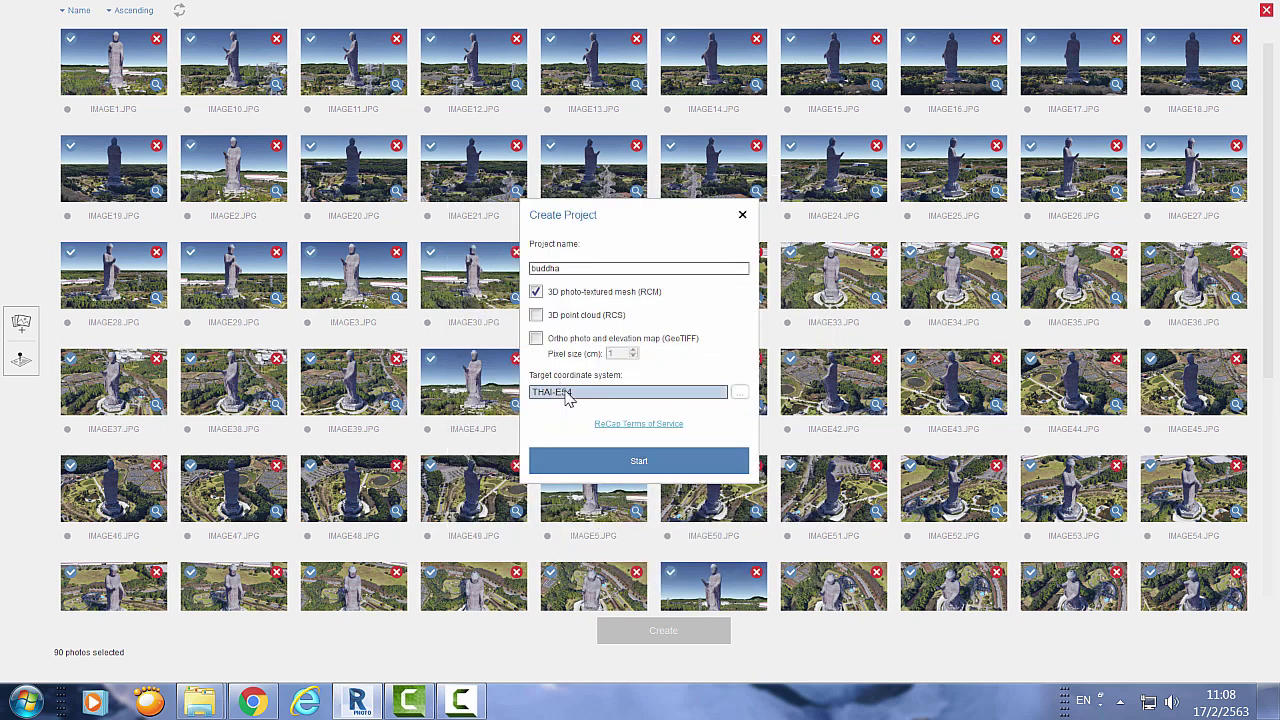
left_click(640, 461)
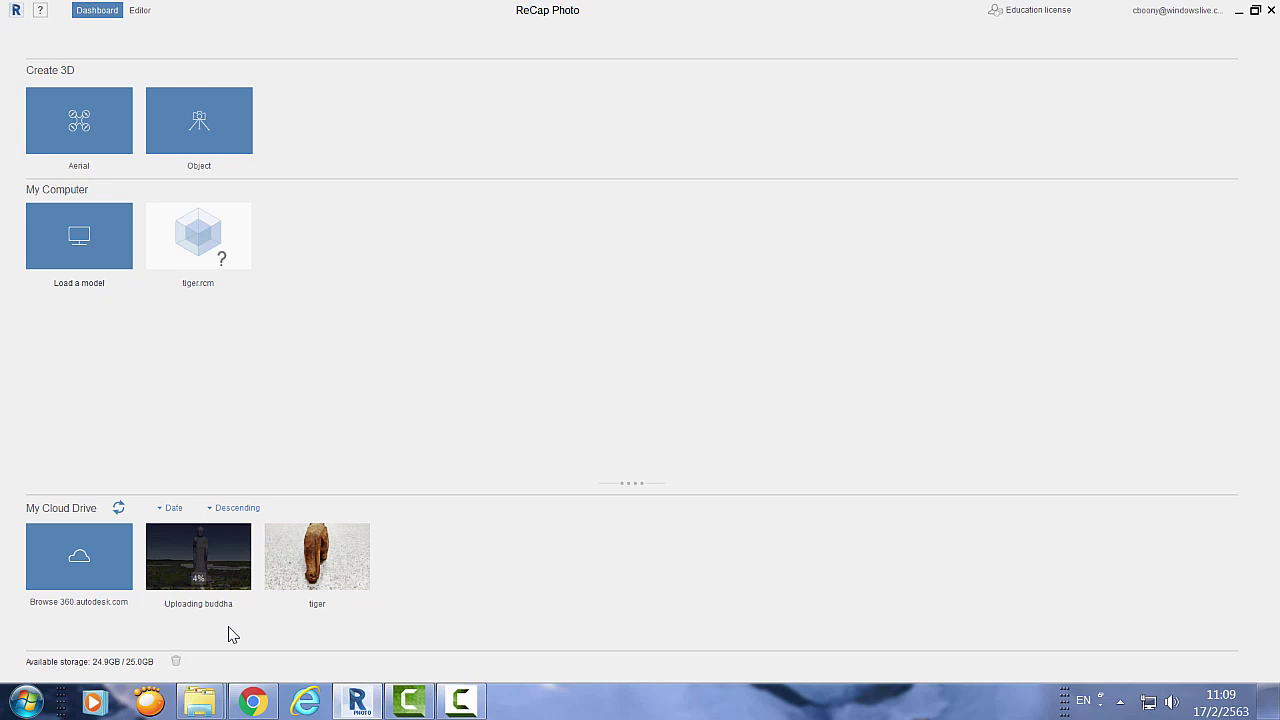
Open the Start menu and show All Programs
left_click(26, 700)
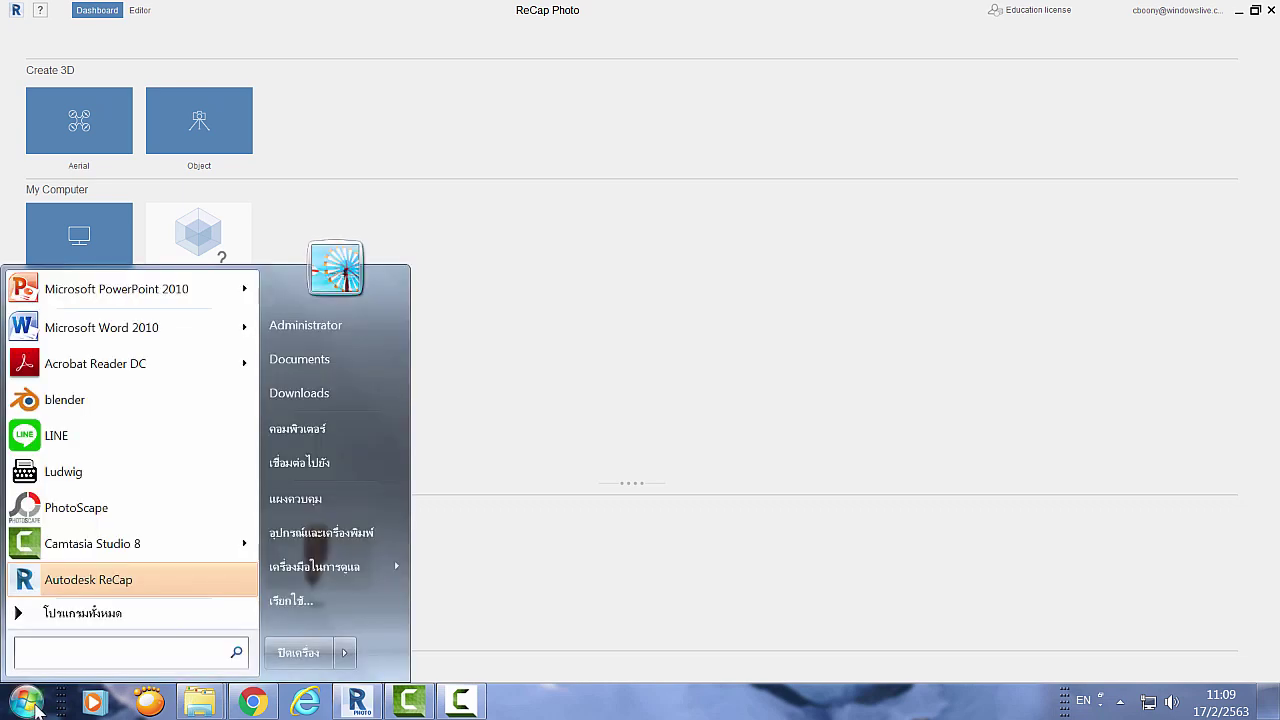
left_click(90, 616)
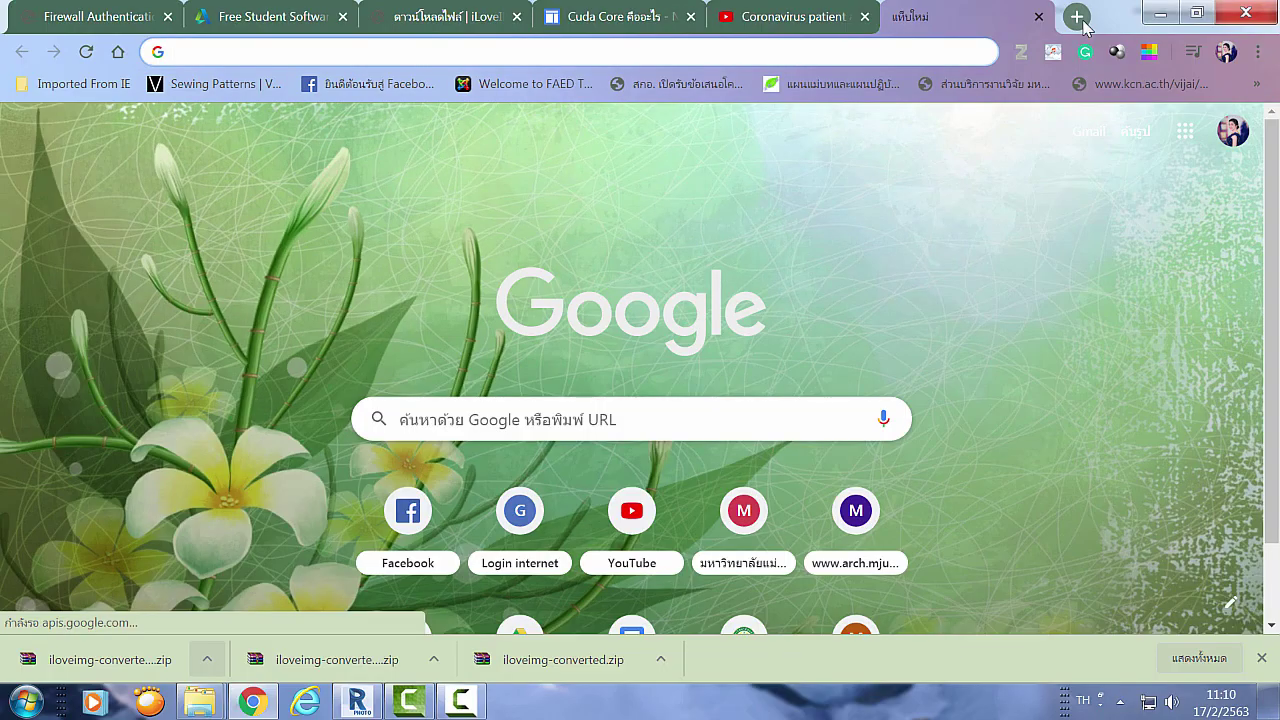
Search the web for 'meshroom' and open the AliceVision site from the results
type("mesh")
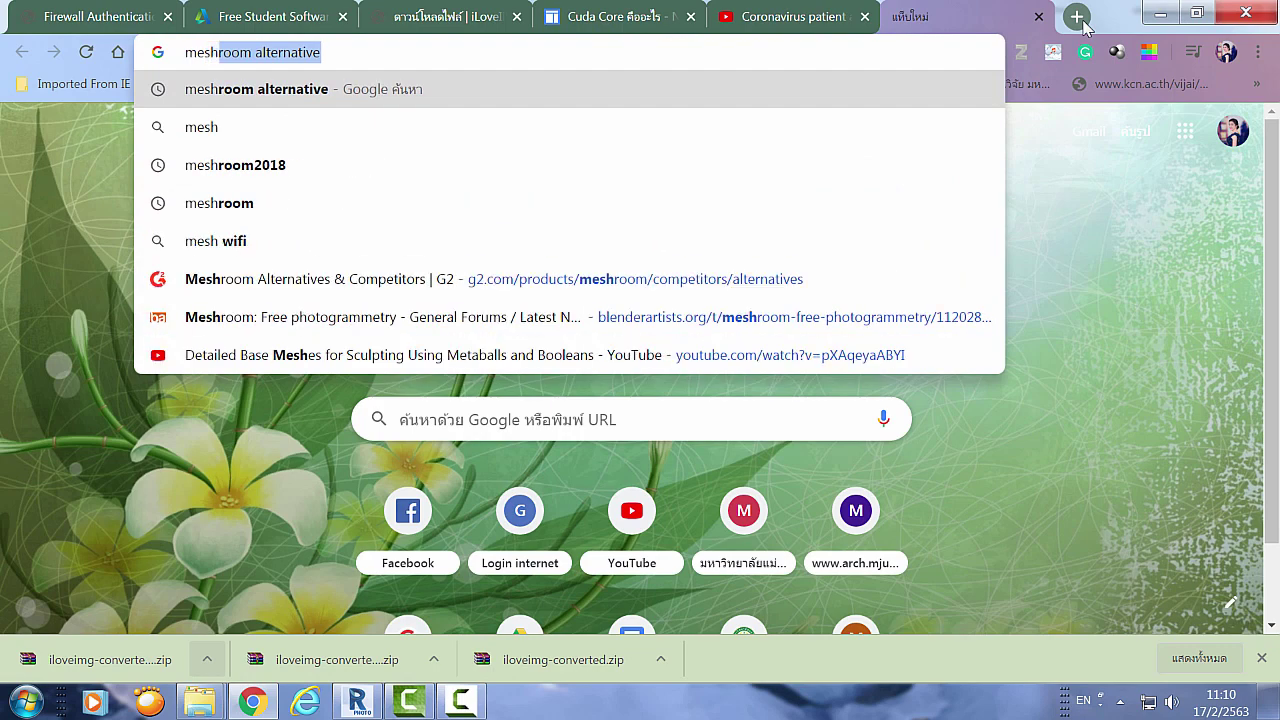
type("room")
key("Return")
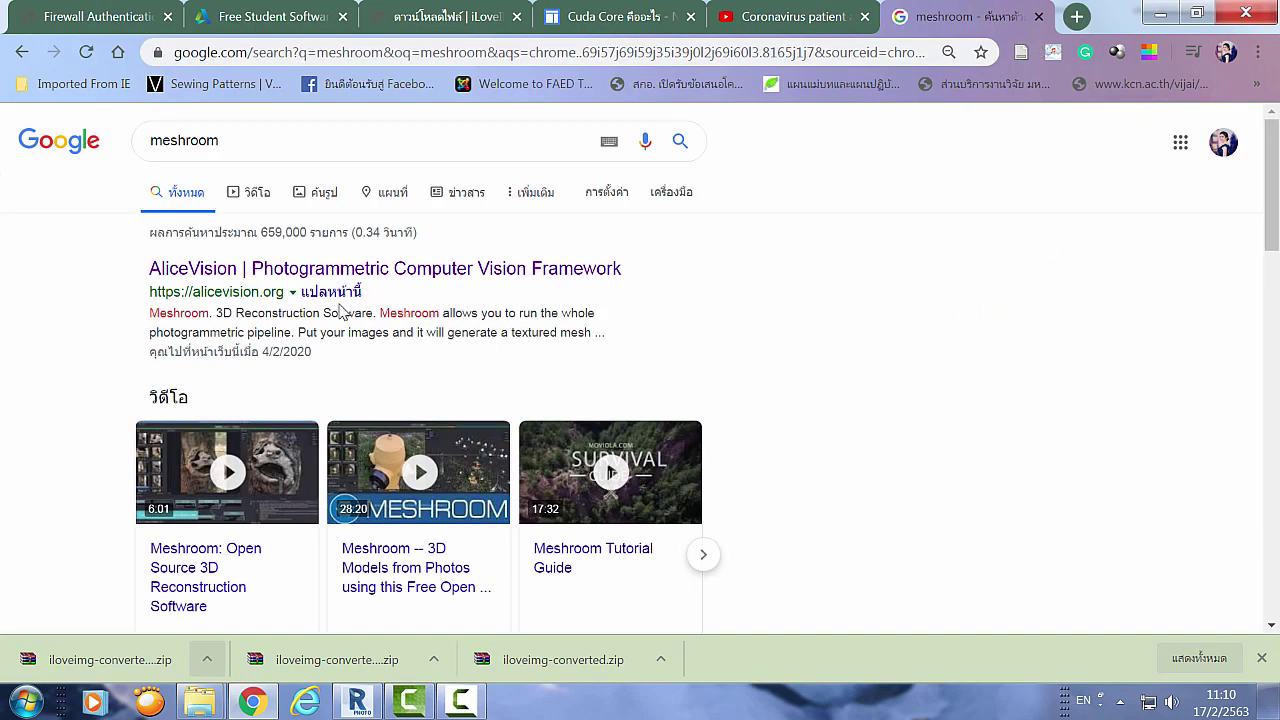
left_click(343, 274)
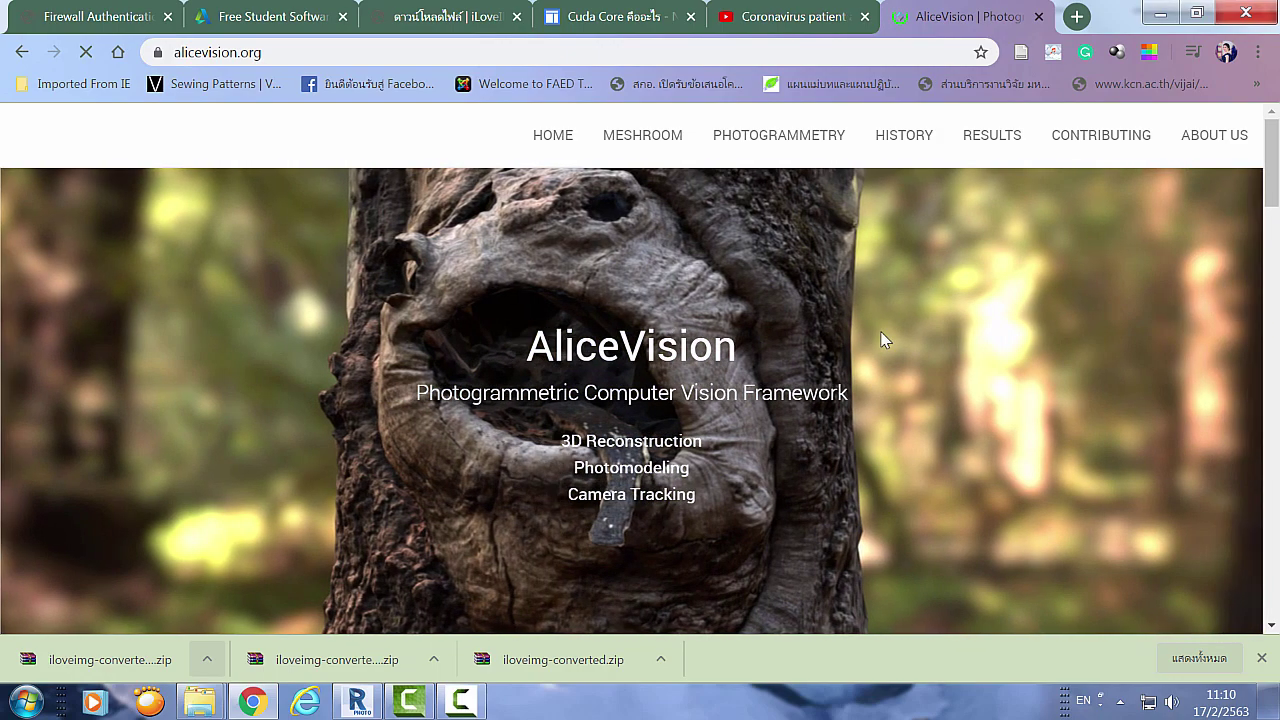
Browse the AliceVision page, then switch to the Cuda Core article tab
scroll(870, 338, "down", 5)
scroll(865, 335, "up", 2)
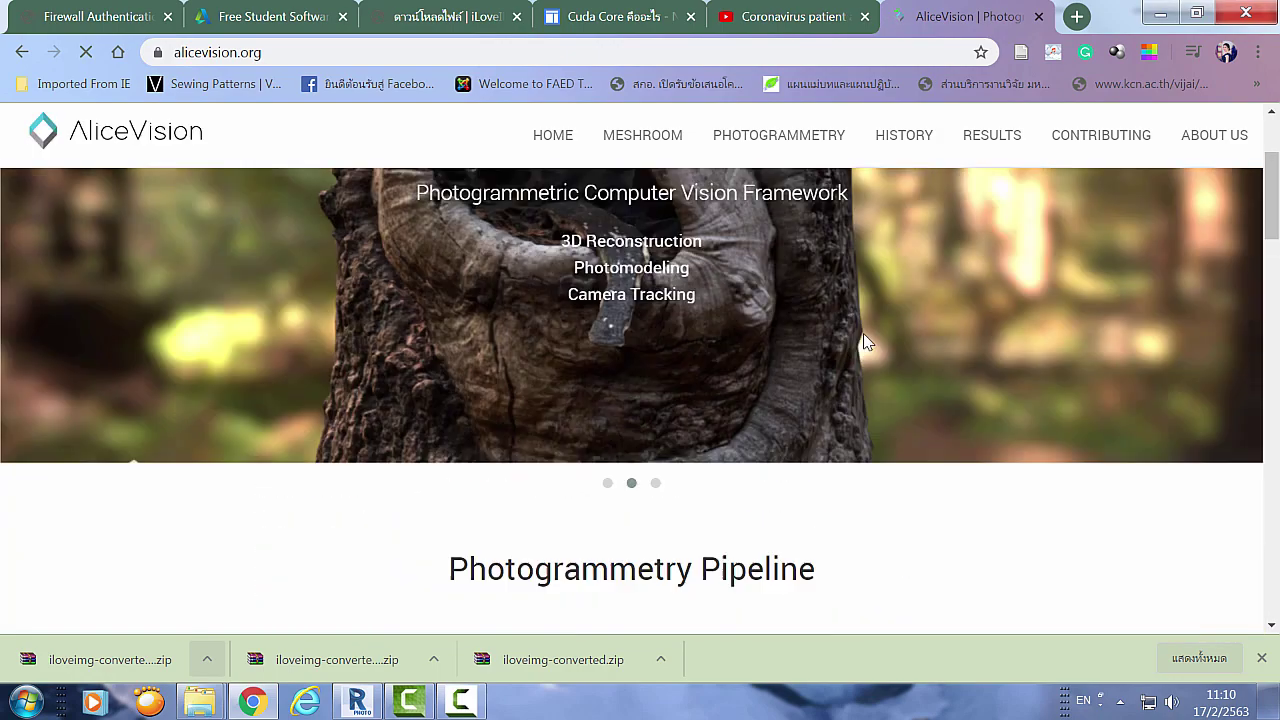
scroll(864, 341, "down", 10)
scroll(866, 335, "down", 2)
scroll(877, 323, "up", 10)
scroll(877, 323, "up", 5)
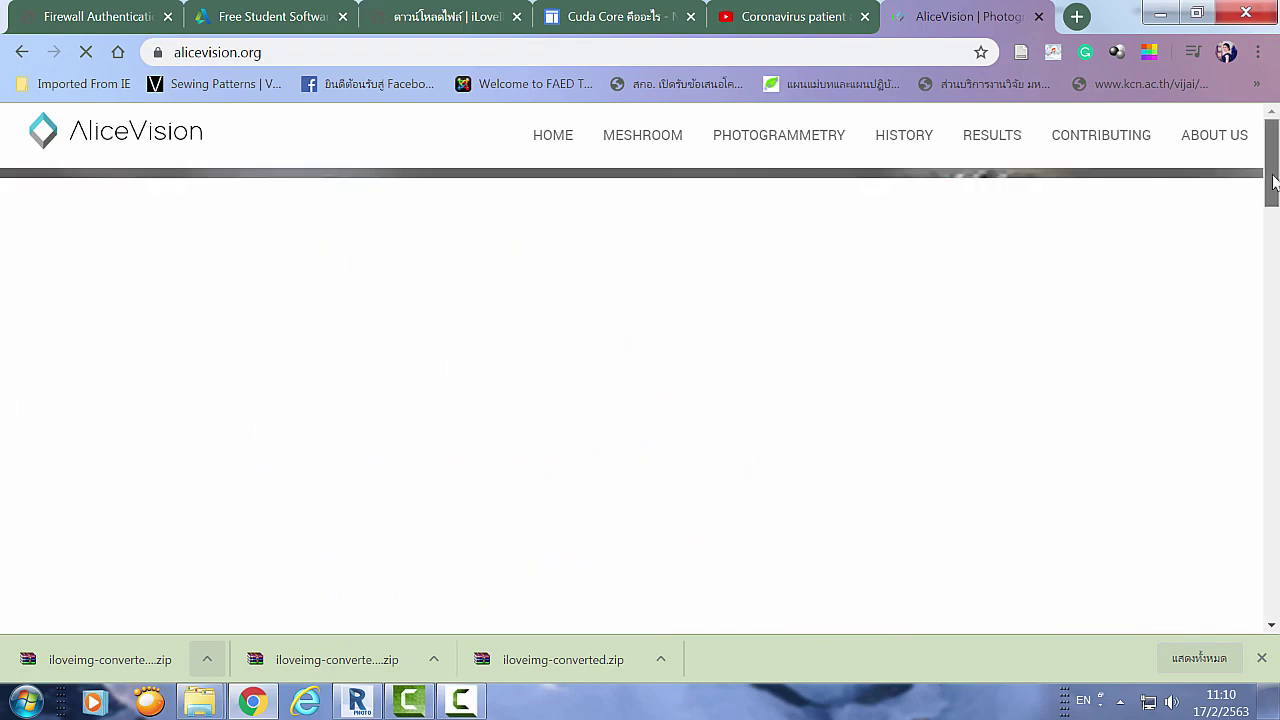
mouse_move(1273, 183)
left_mouse_down()
mouse_move(1266, 458)
mouse_move(1238, 90)
left_mouse_up()
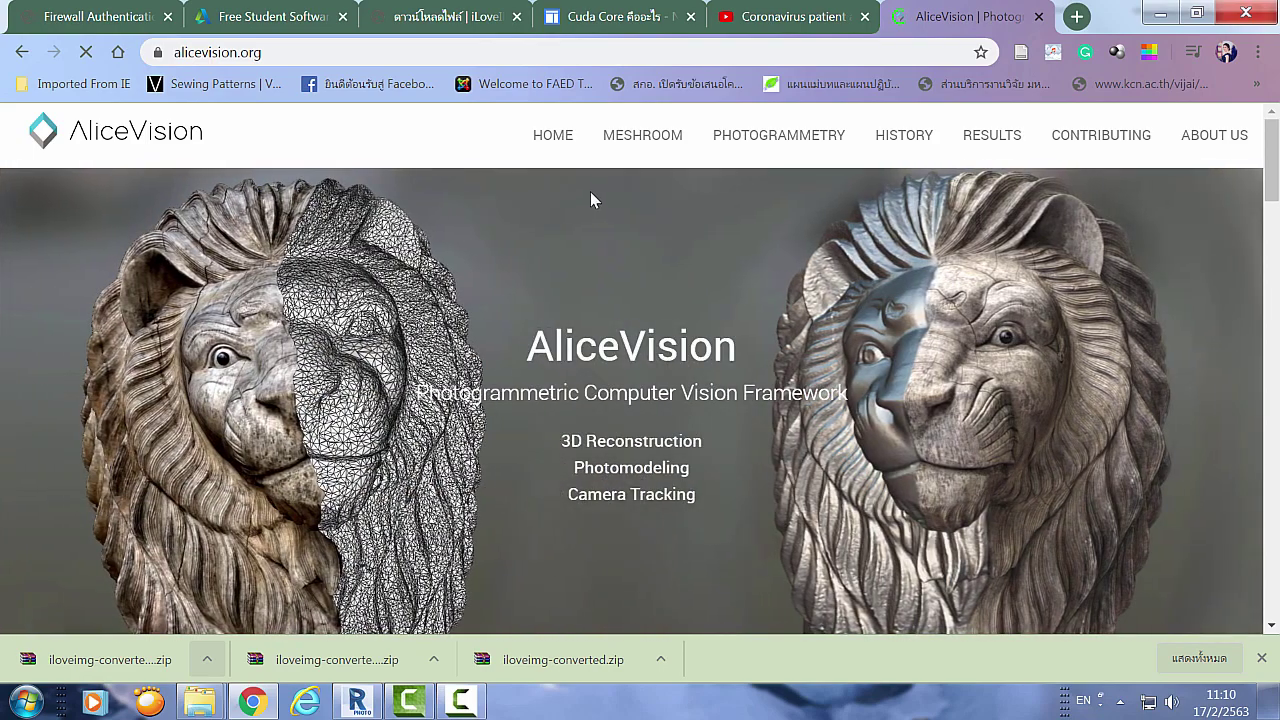
left_click(634, 12)
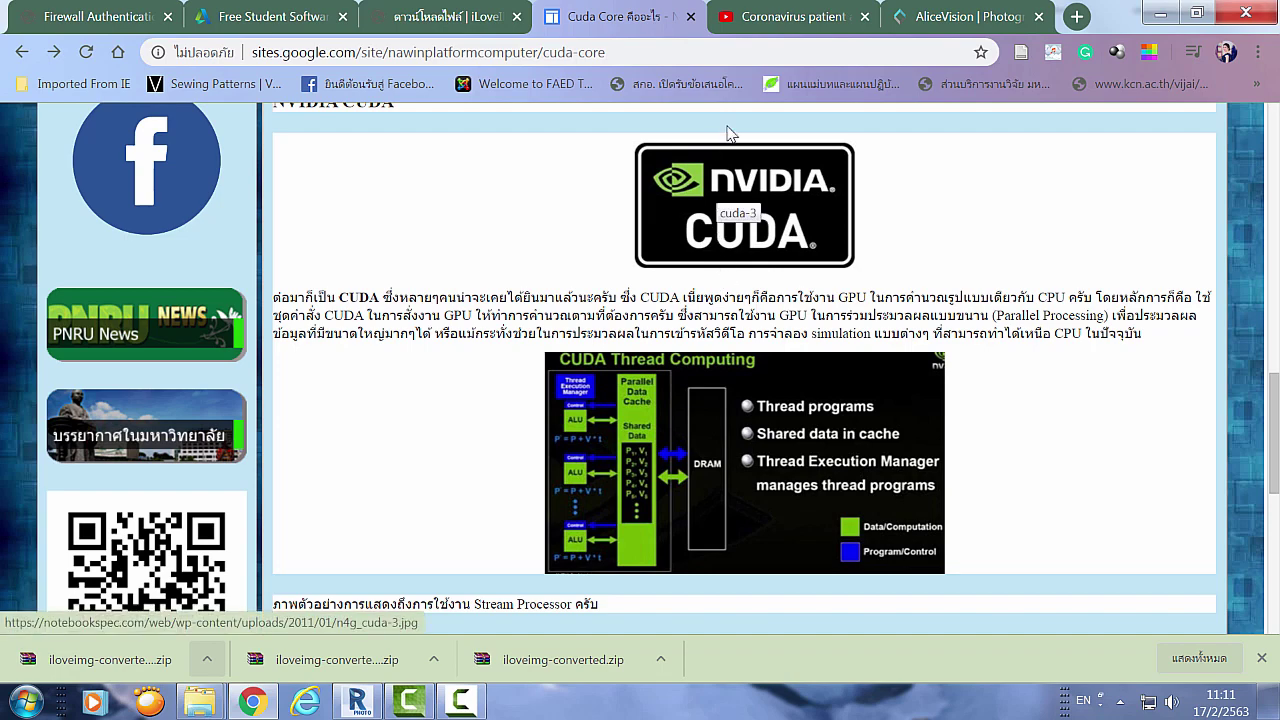
View the Meshroom section of the AliceVision site, then return to ReCap Photo
left_click(893, 14)
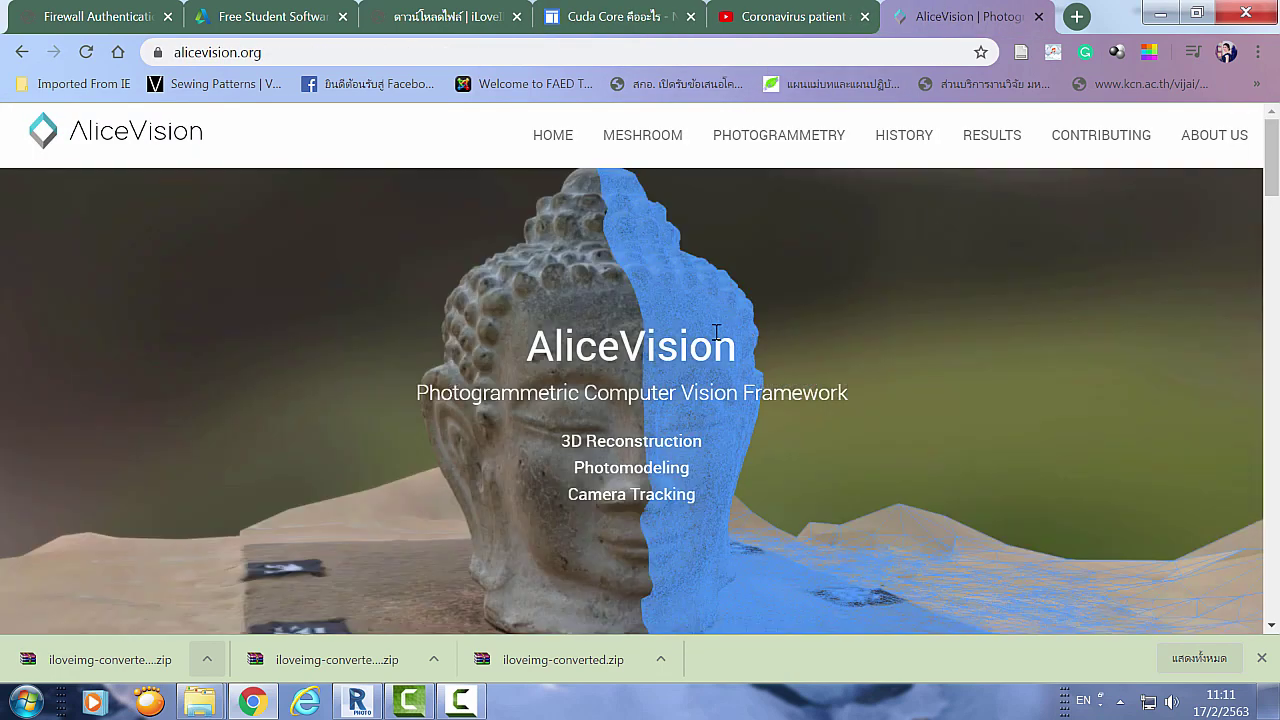
left_click(641, 137)
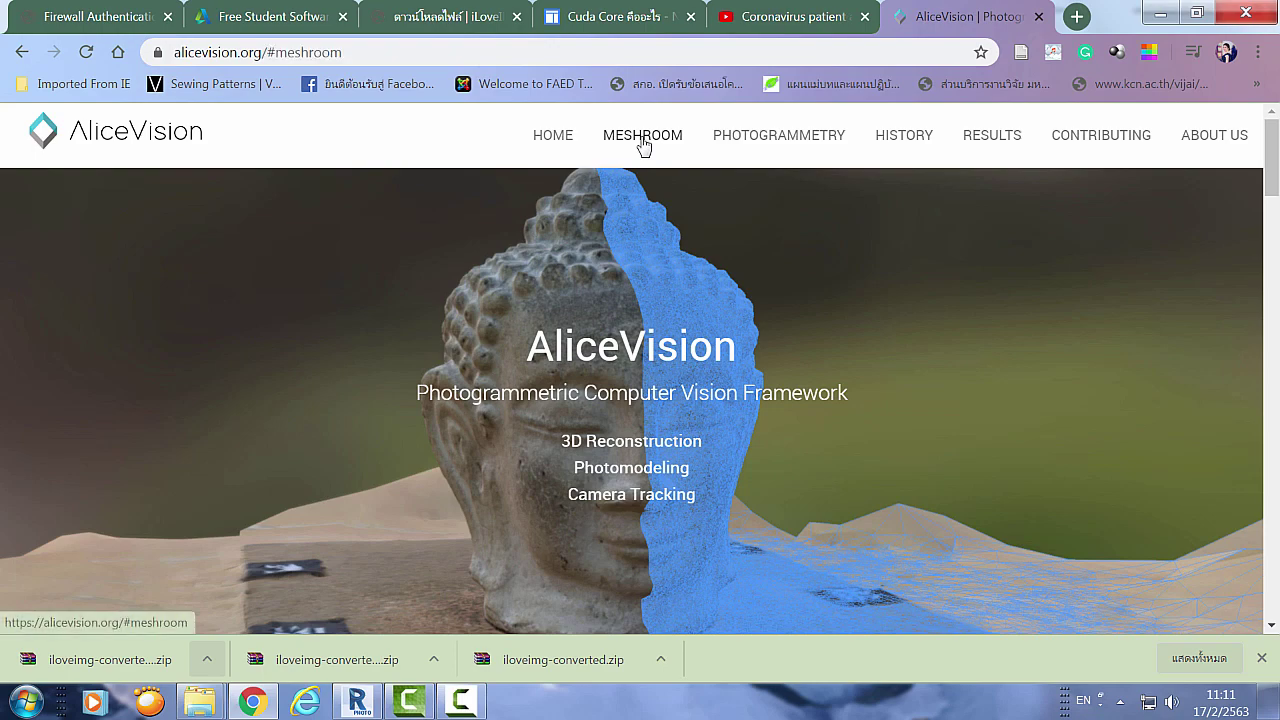
scroll(720, 273, "down", 3)
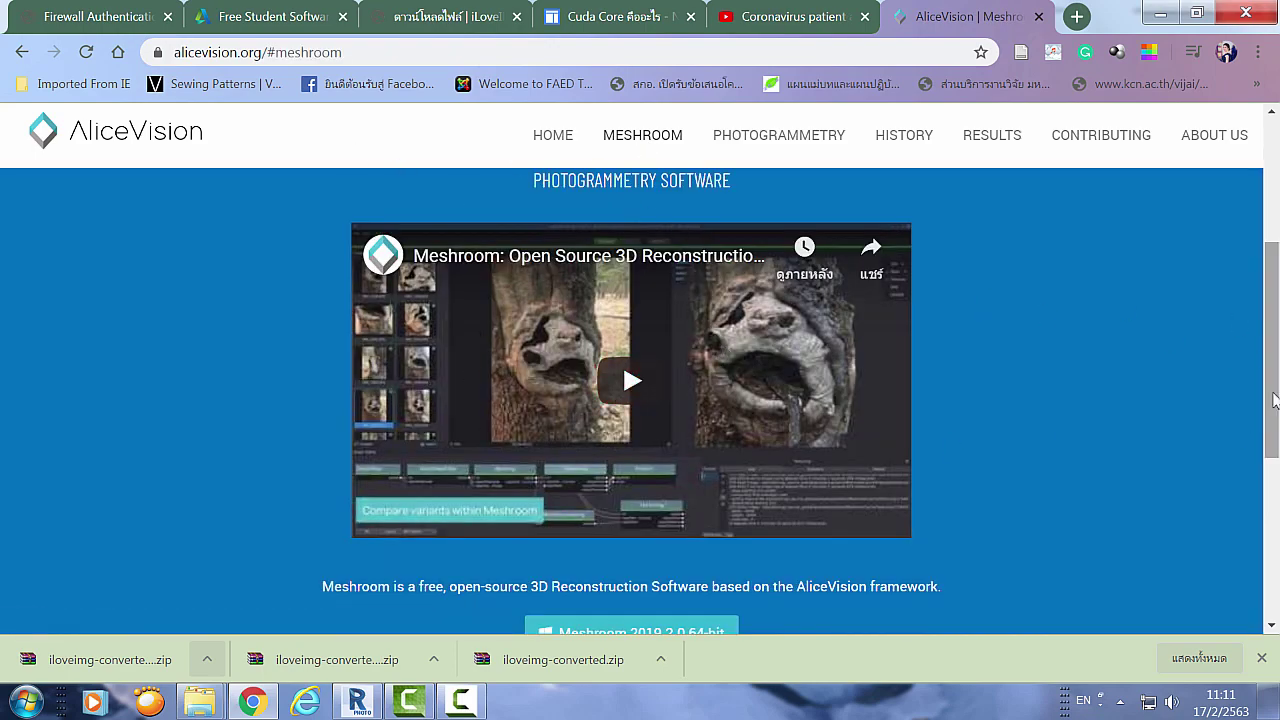
scroll(1269, 314, "up", 3)
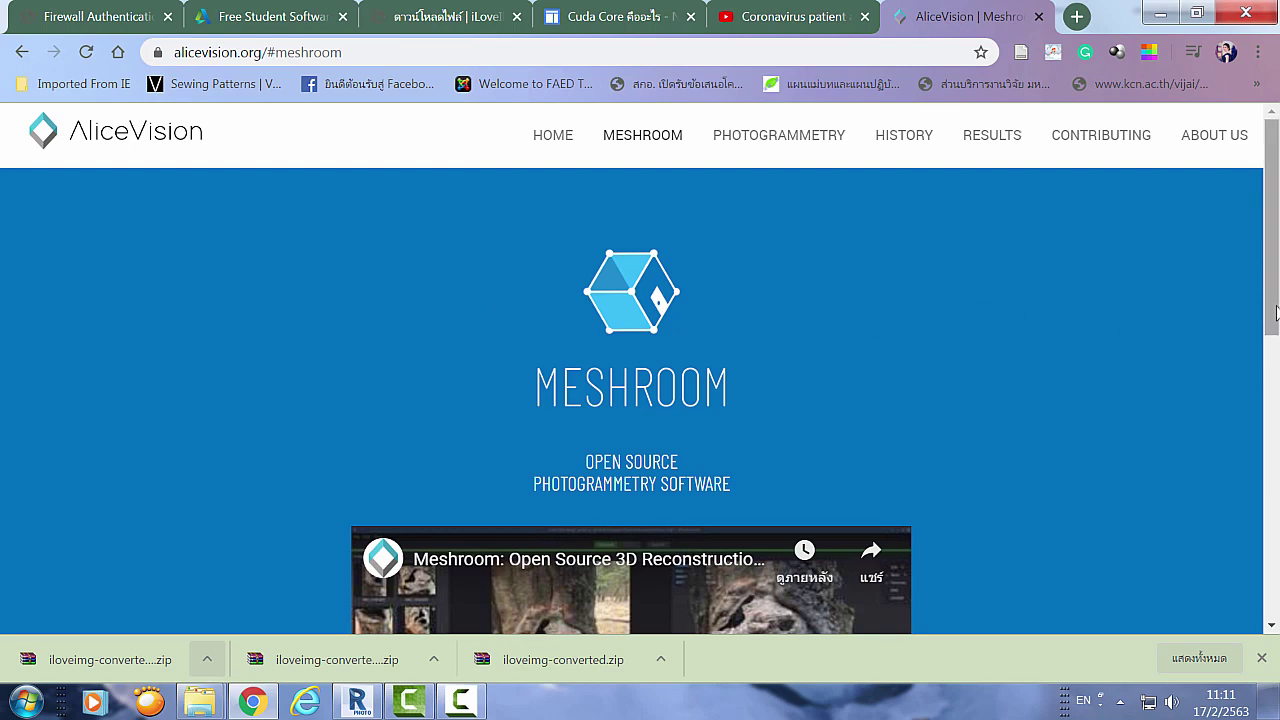
left_click_drag(1272, 318, 1274, 420)
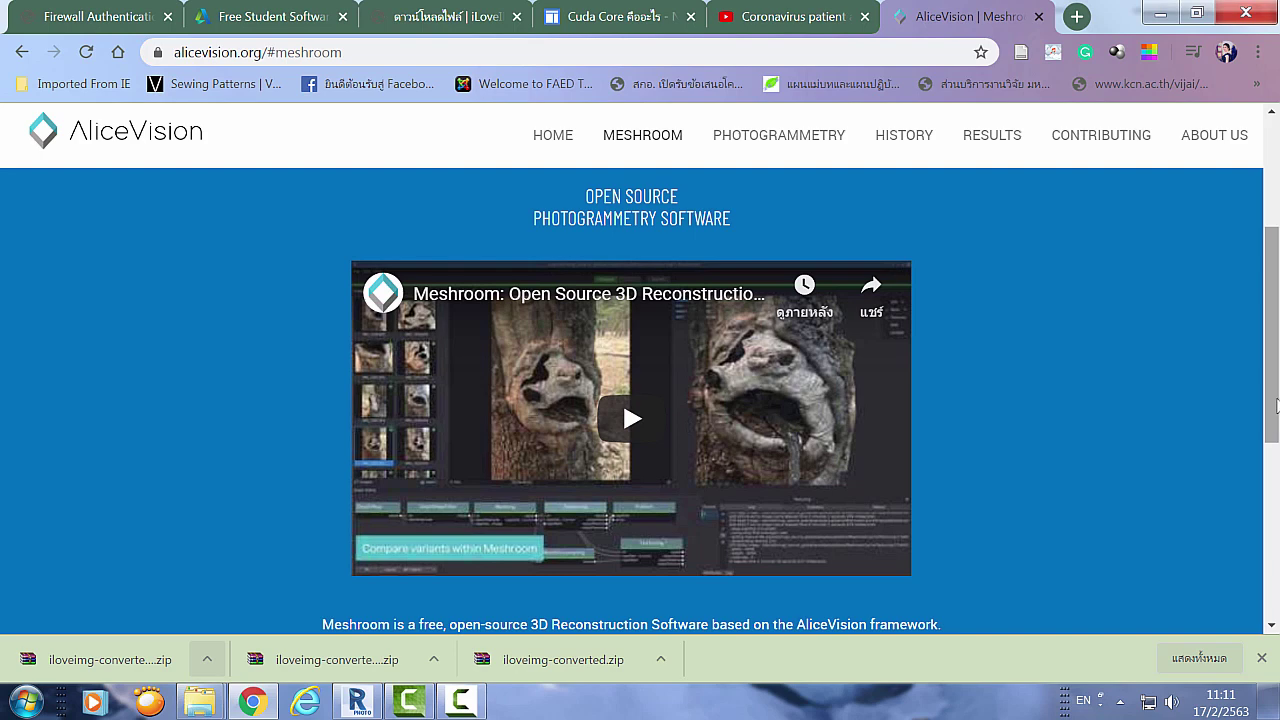
left_click(362, 702)
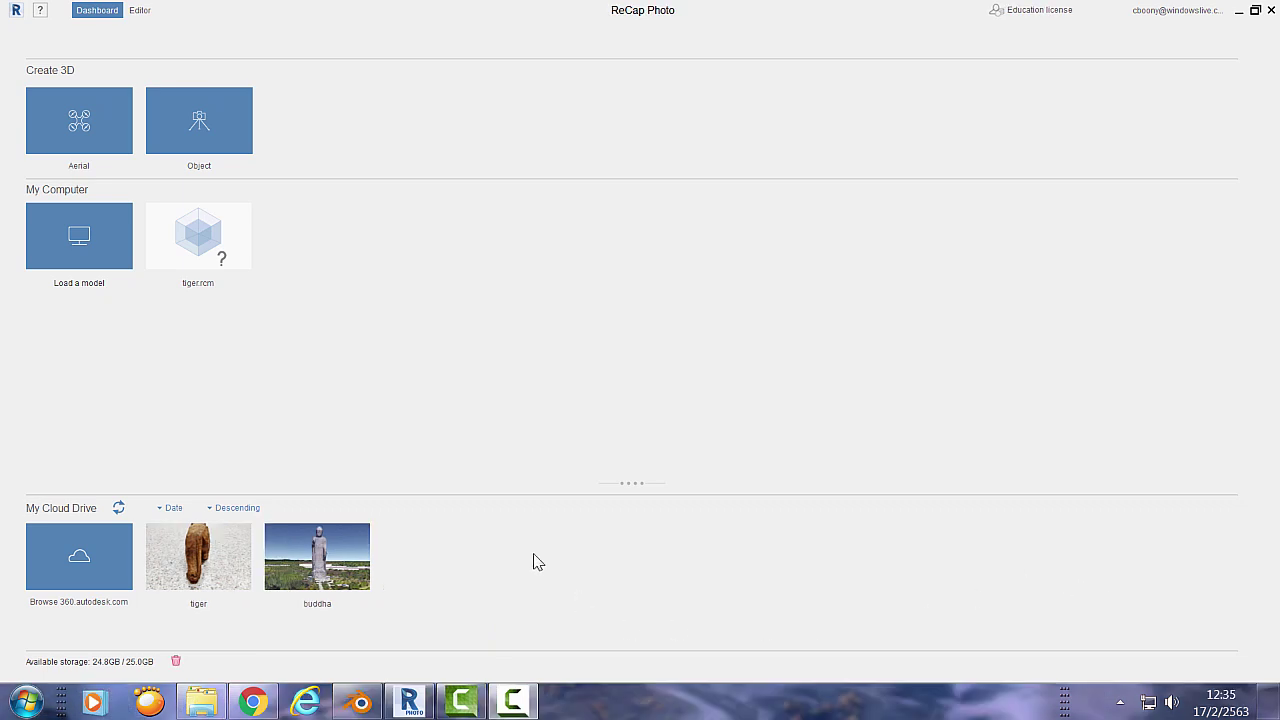
Download the buddha model into the D:\vedio\Ushiku Daibutsu folder
mouse_move(317, 557)
left_click(360, 584)
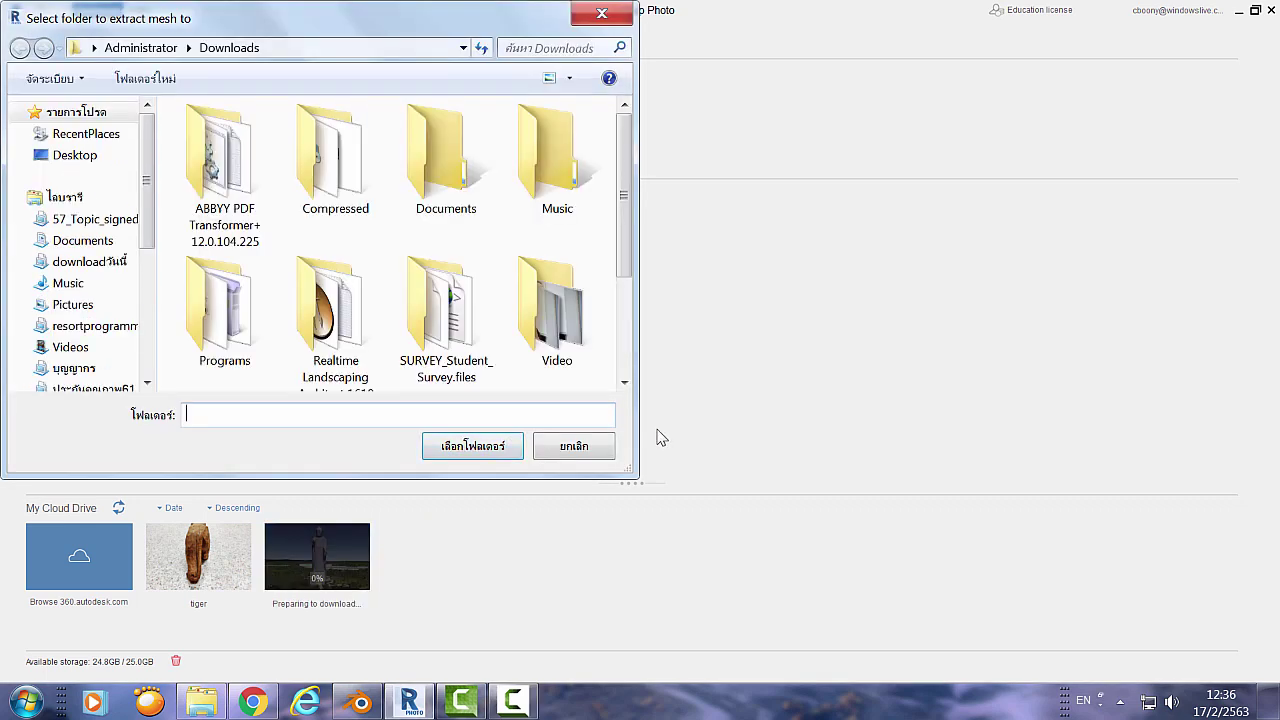
left_click_drag(149, 245, 150, 358)
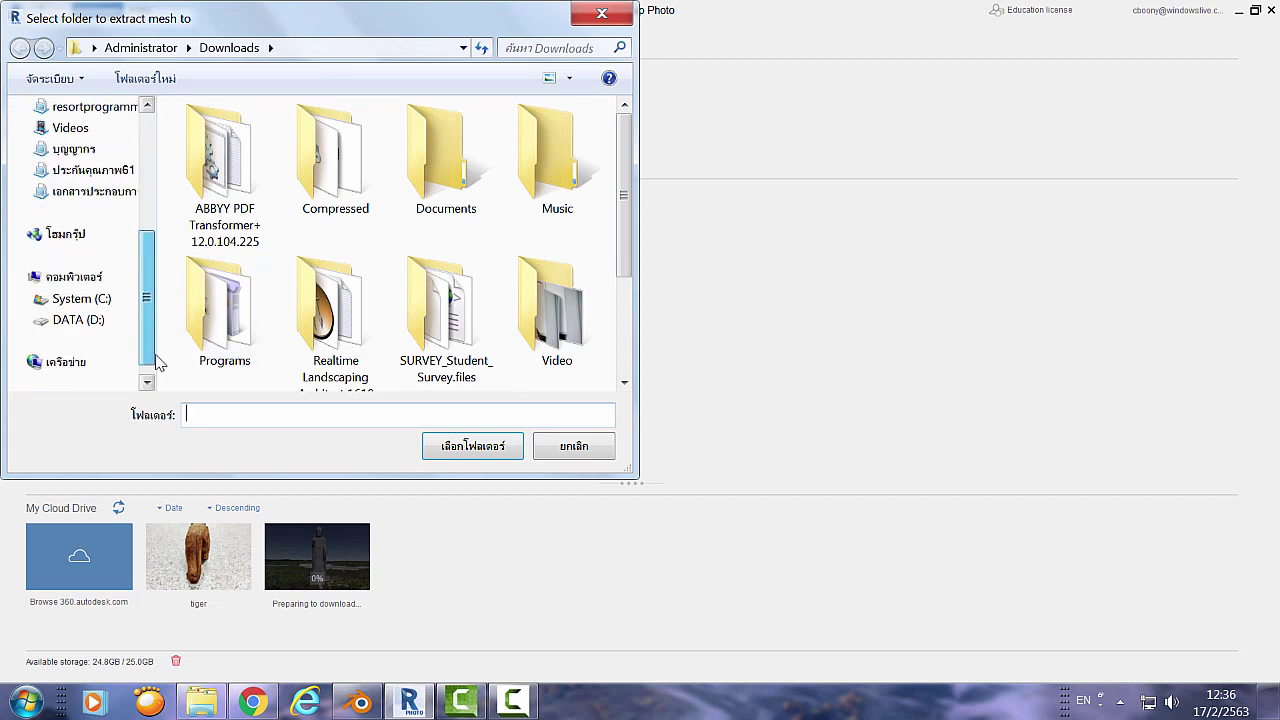
left_click(62, 320)
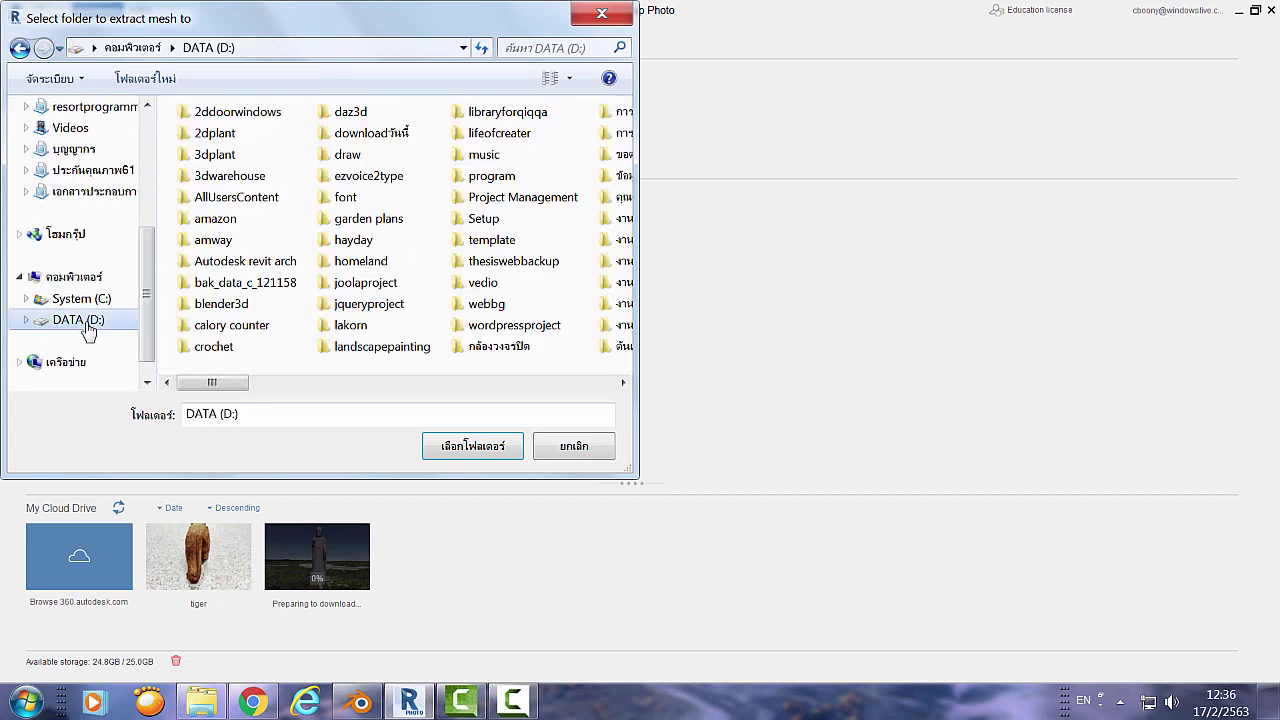
double_click(488, 284)
left_click_drag(630, 188, 620, 333)
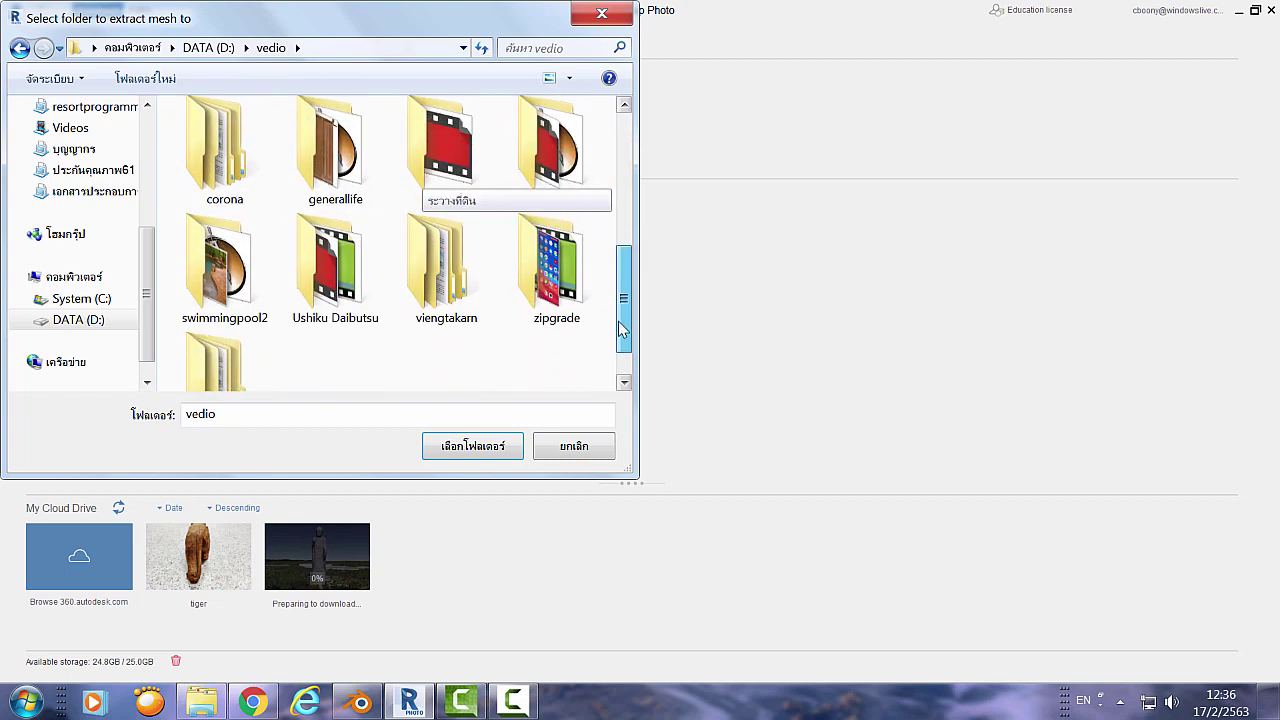
double_click(350, 266)
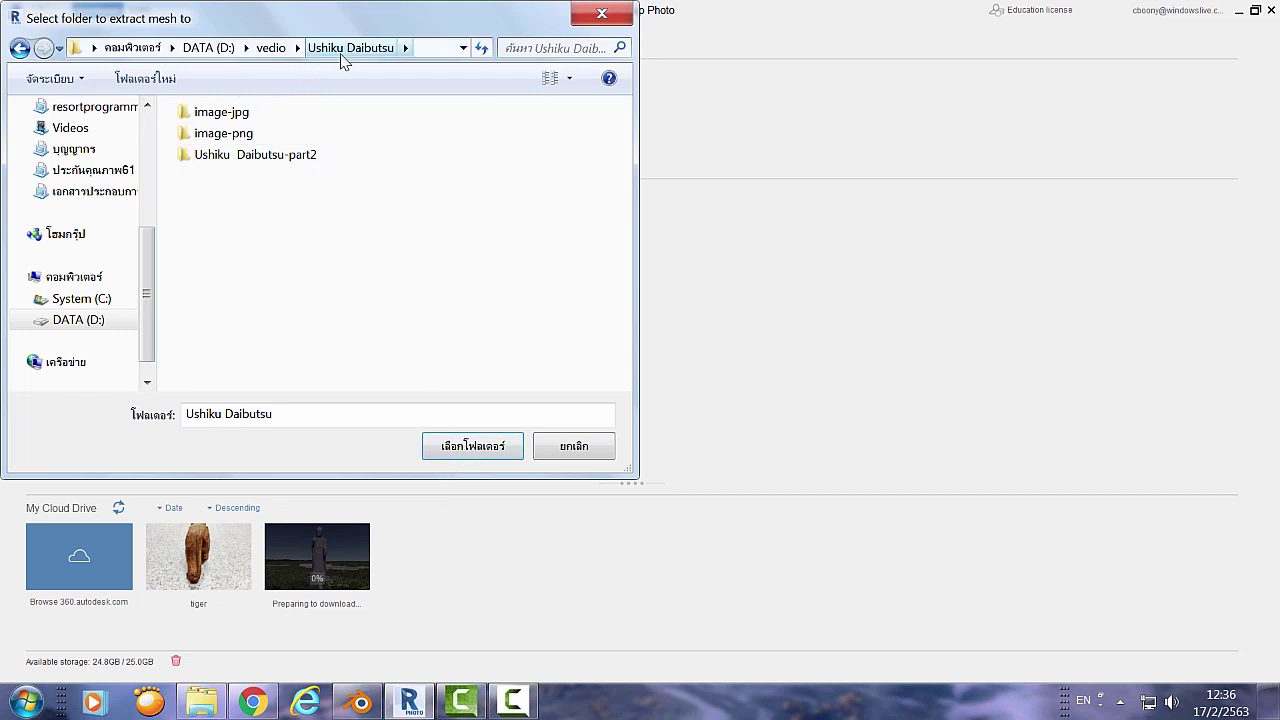
left_click(270, 47)
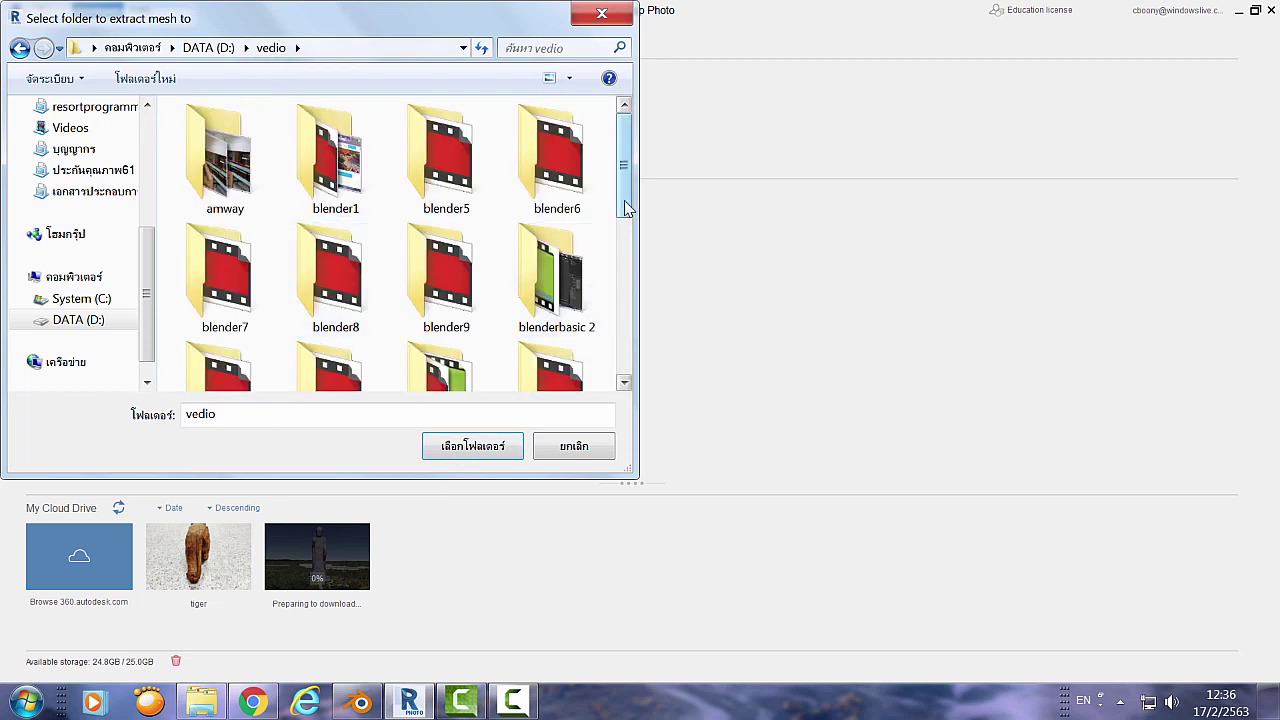
left_click_drag(623, 190, 624, 343)
left_click(333, 285)
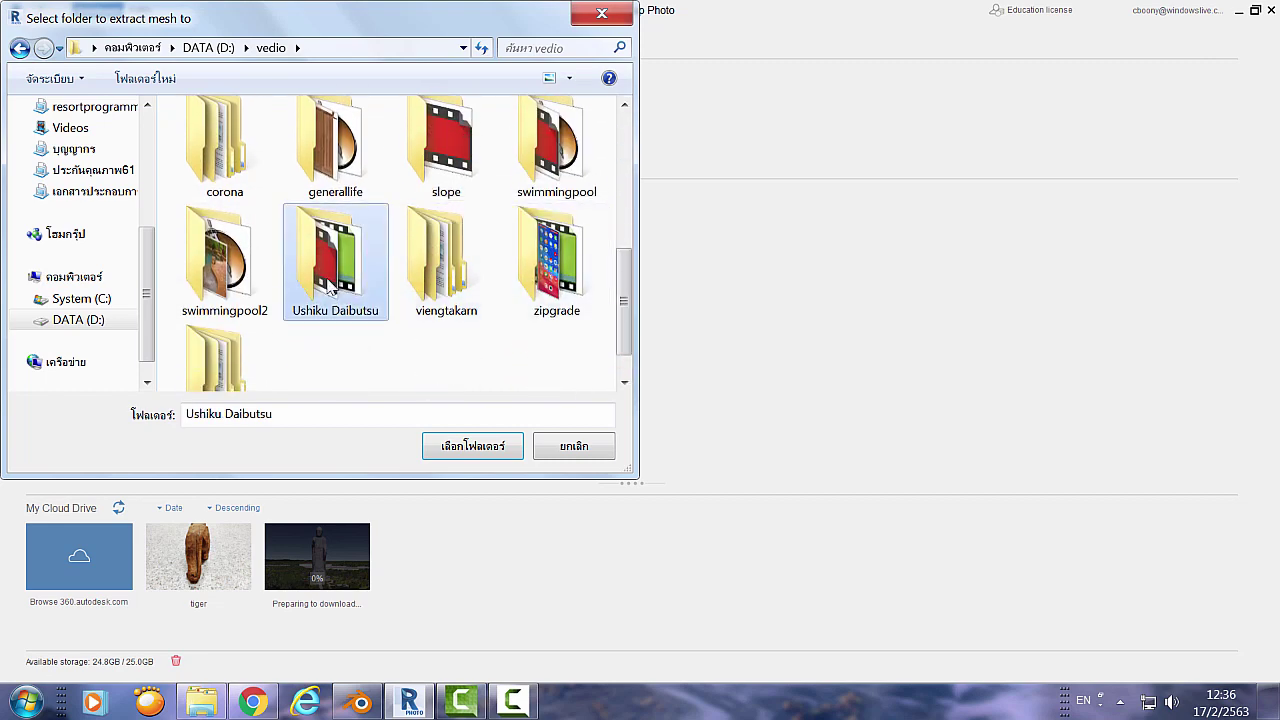
left_click(486, 454)
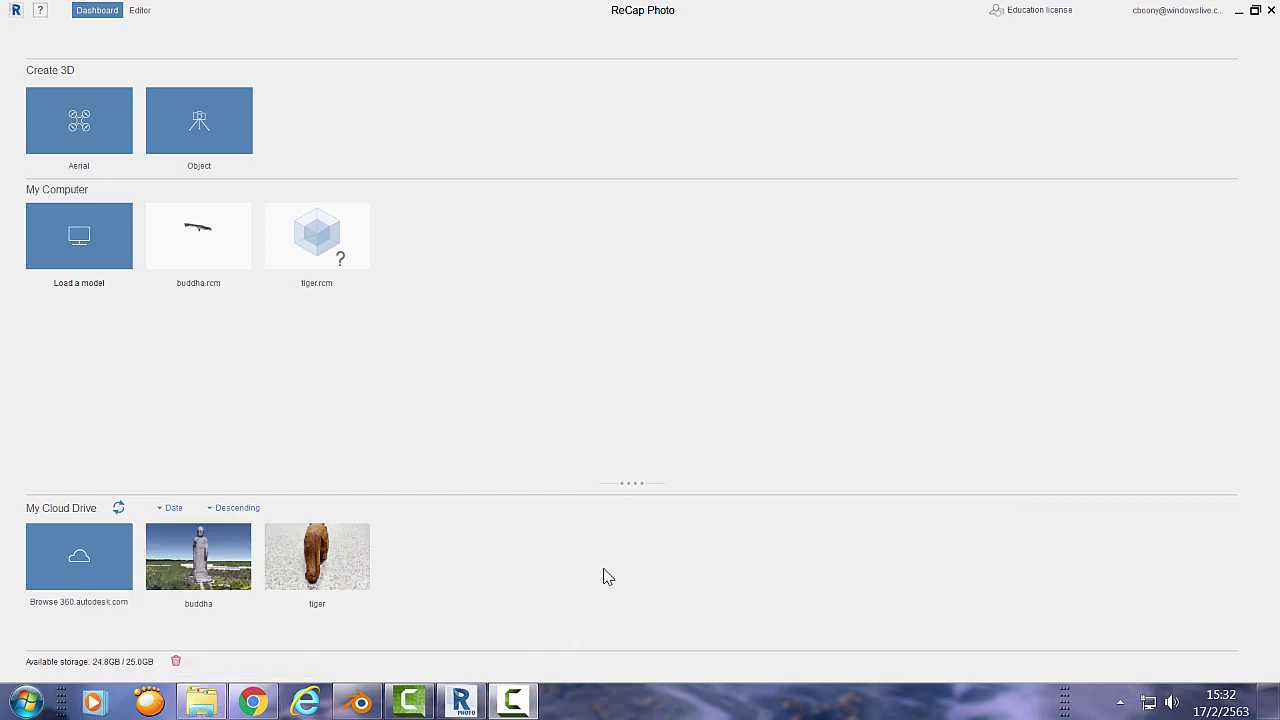
left_click(201, 702)
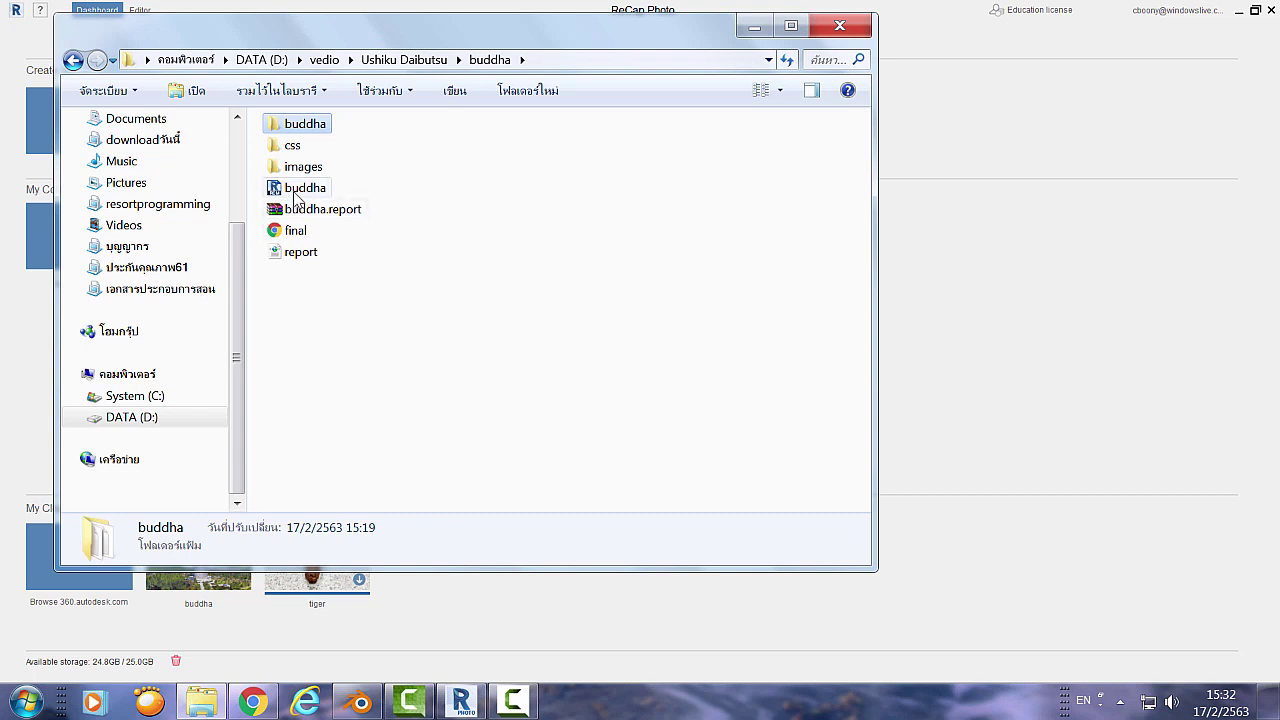
Go back to the dashboard and load buddha.rcm from My Computer into the Editor
left_click(1052, 170)
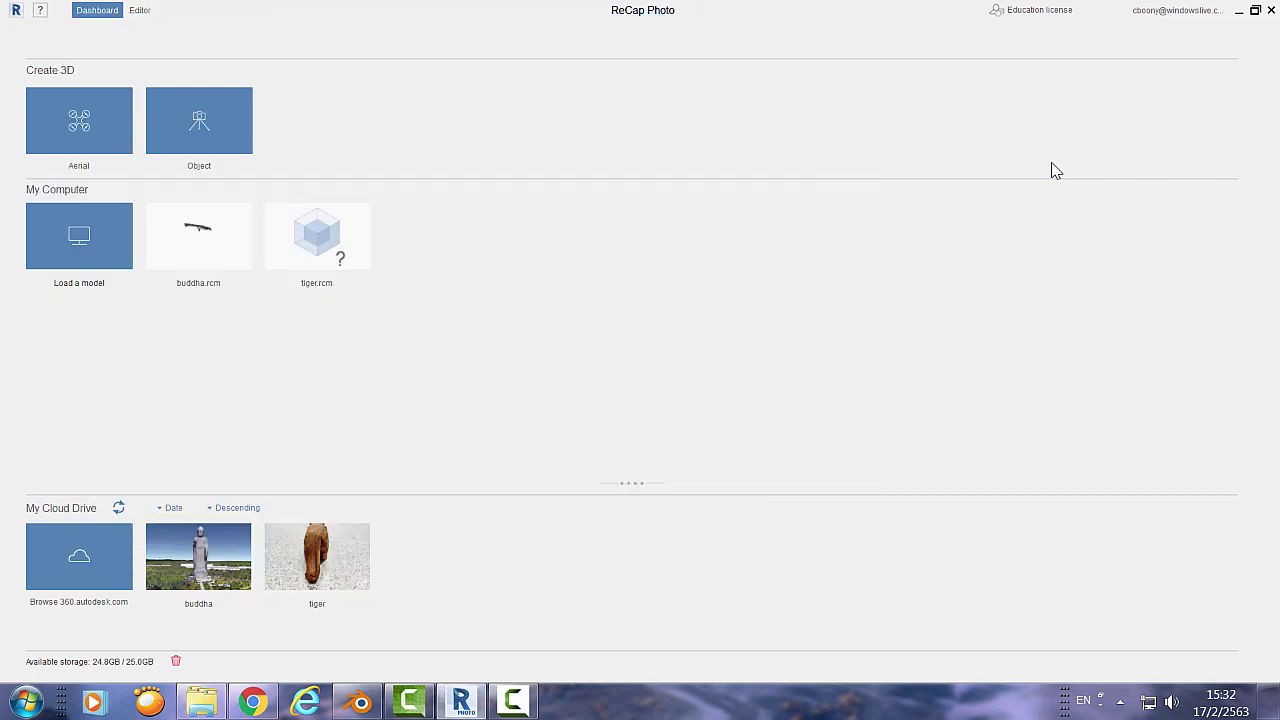
left_click(16, 14)
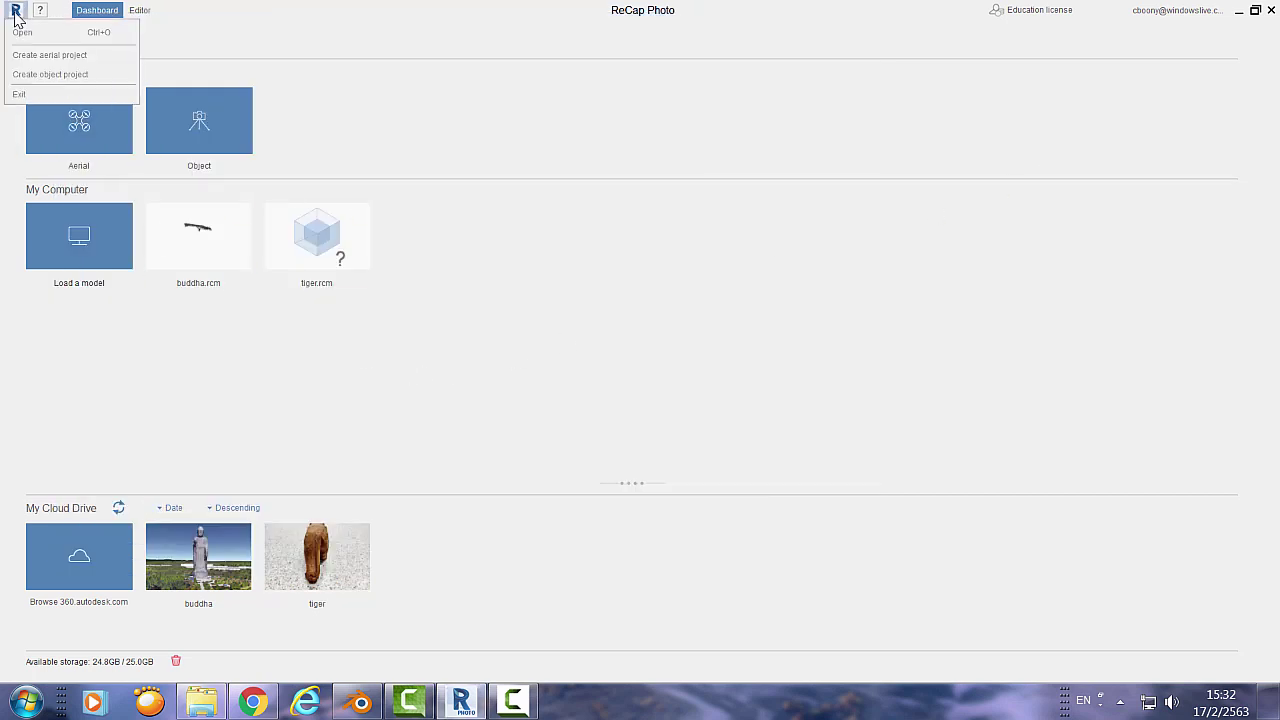
left_click(24, 40)
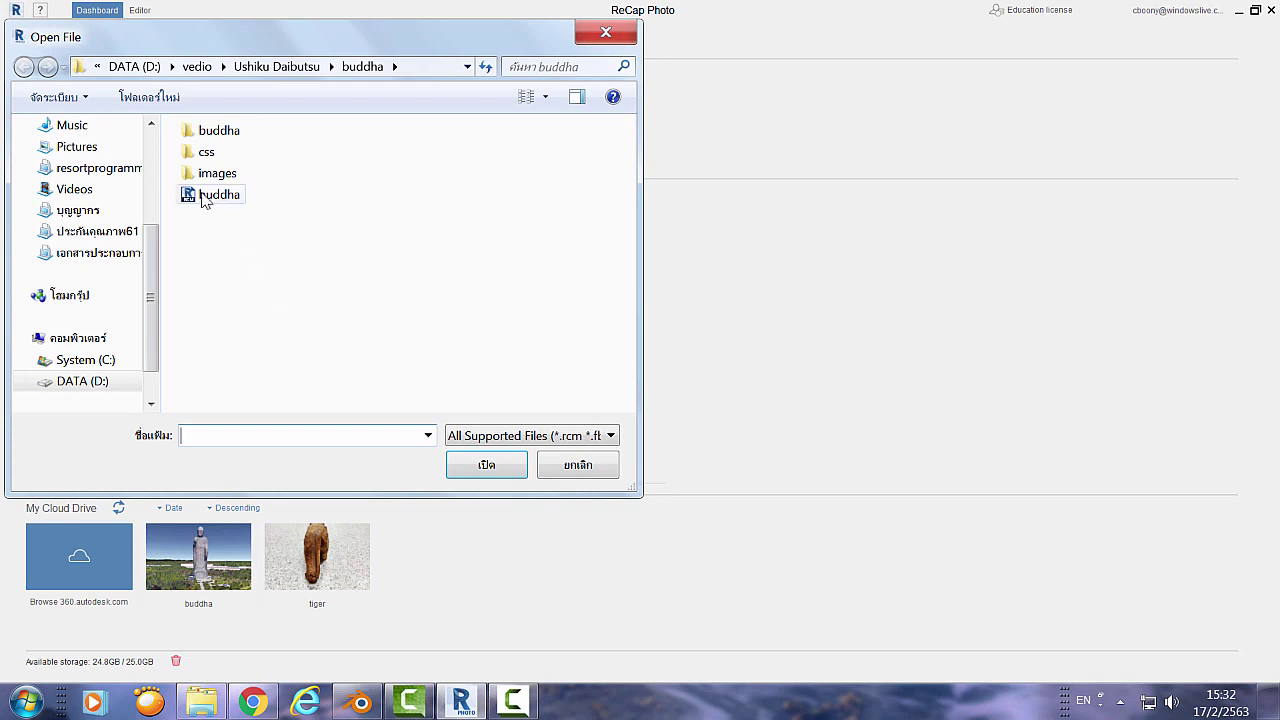
left_click(568, 475)
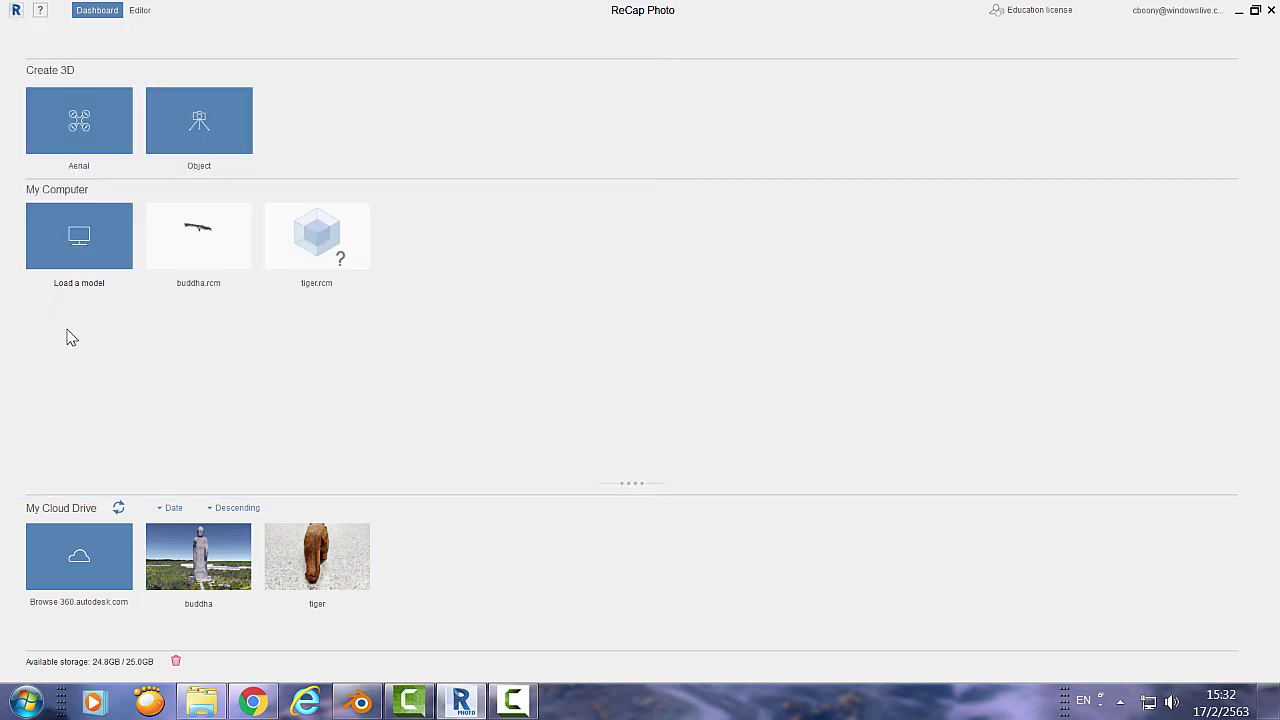
left_click(201, 246)
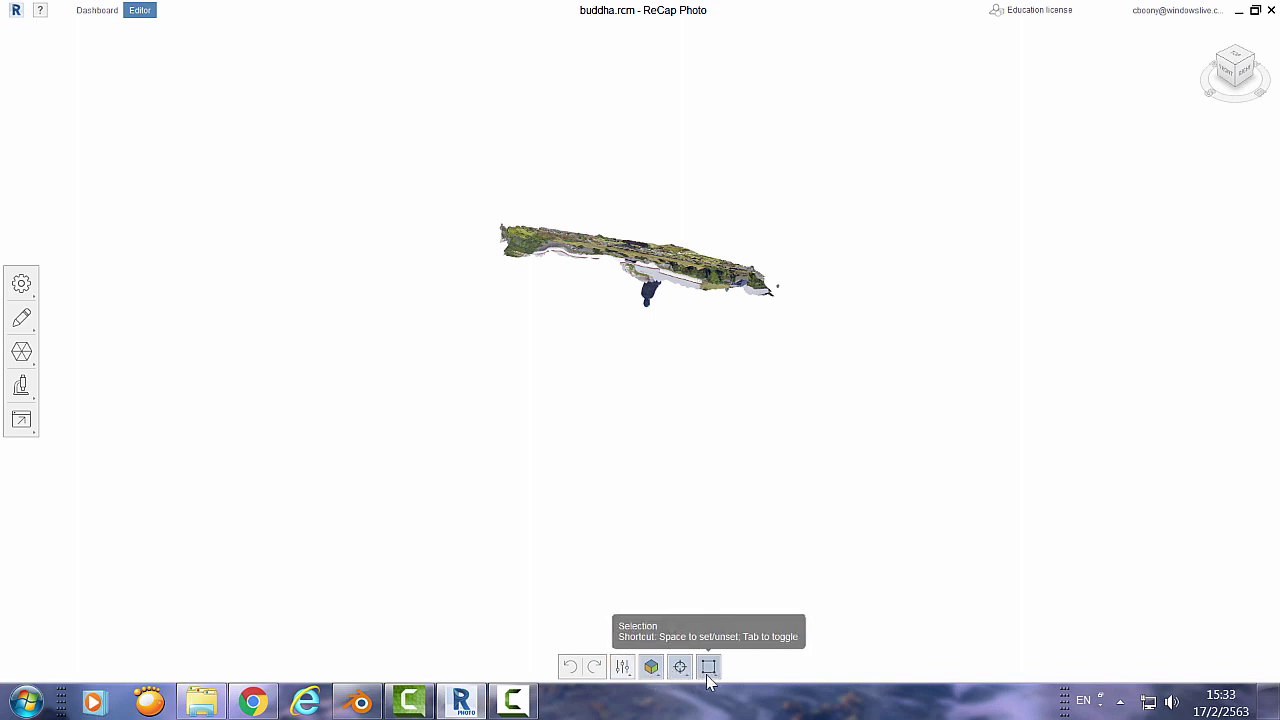
Orbit to top-down and elevated views of the buddha mesh and zoom in
left_click(680, 667)
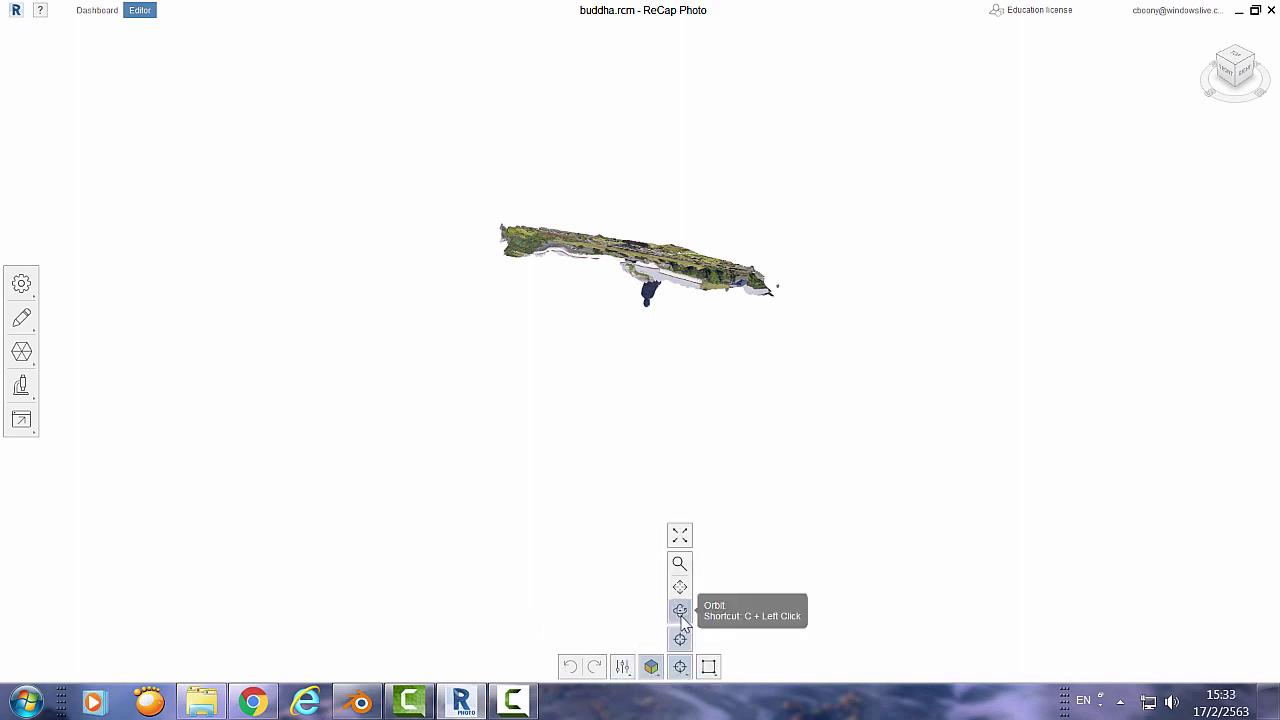
left_click(680, 612)
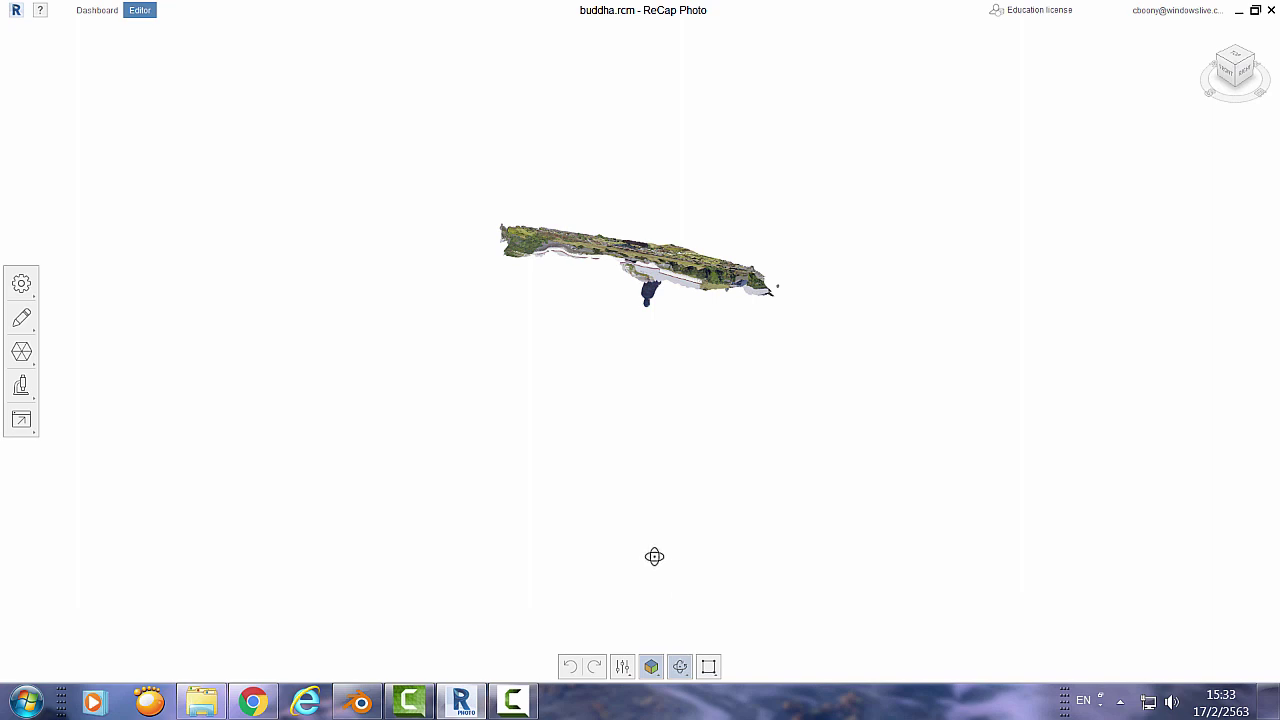
mouse_move(665, 578)
left_mouse_down()
mouse_move(710, 556)
mouse_move(700, 400)
mouse_move(683, 381)
left_mouse_up()
mouse_move(791, 351)
left_mouse_down()
mouse_move(766, 377)
mouse_move(686, 374)
mouse_move(694, 366)
left_mouse_up()
scroll(694, 360, "up", 2)
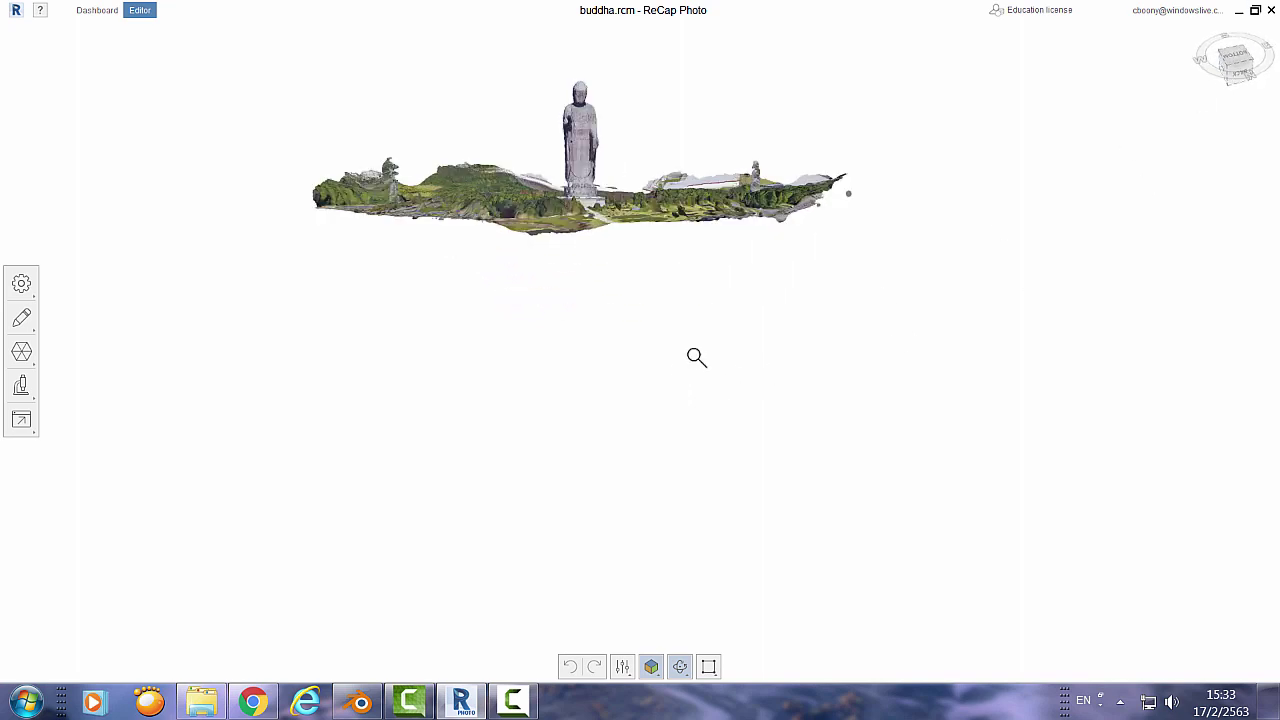
scroll(695, 355, "up", 3)
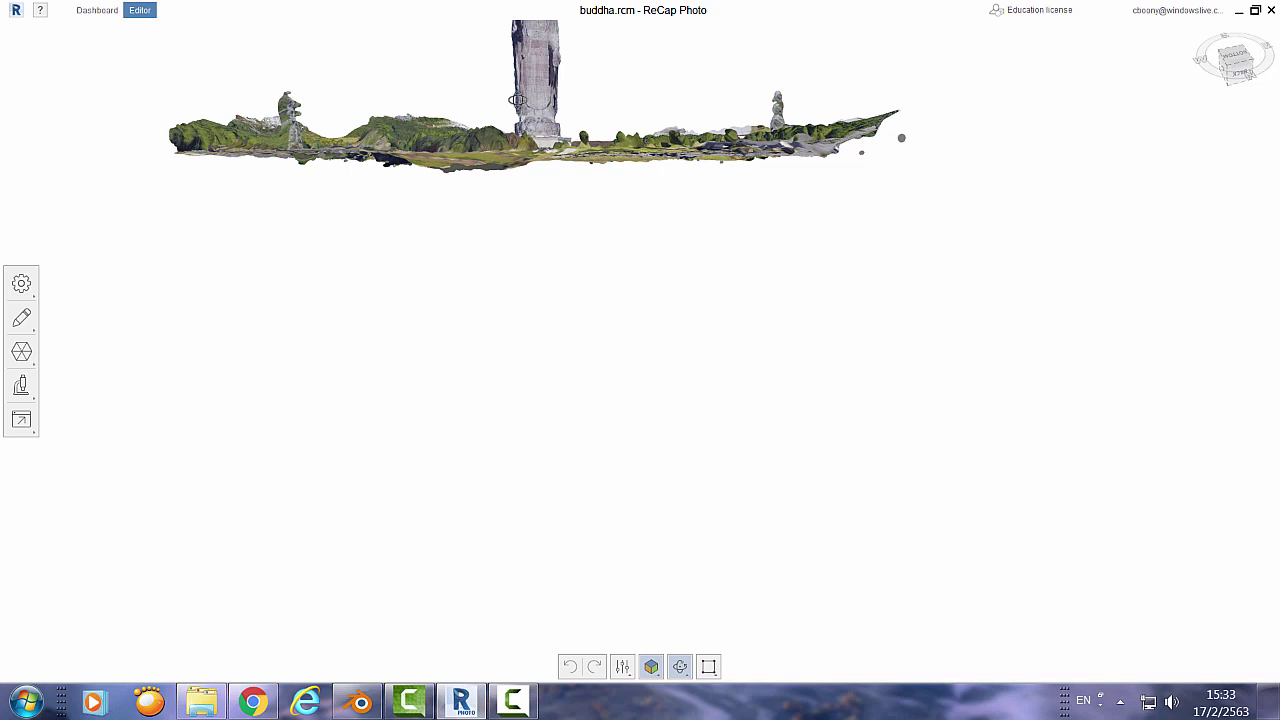
Pan the model to the centre, zoom closer, and orbit to a low side view
left_click(679, 669)
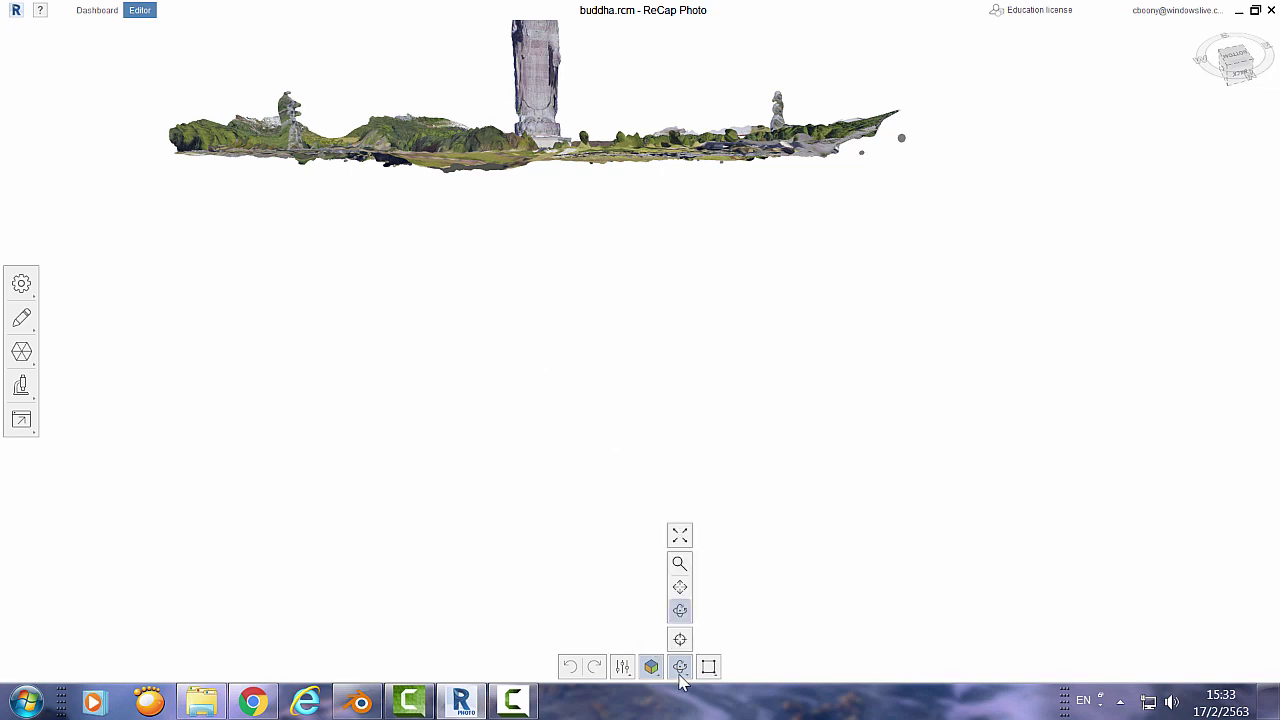
left_click(679, 587)
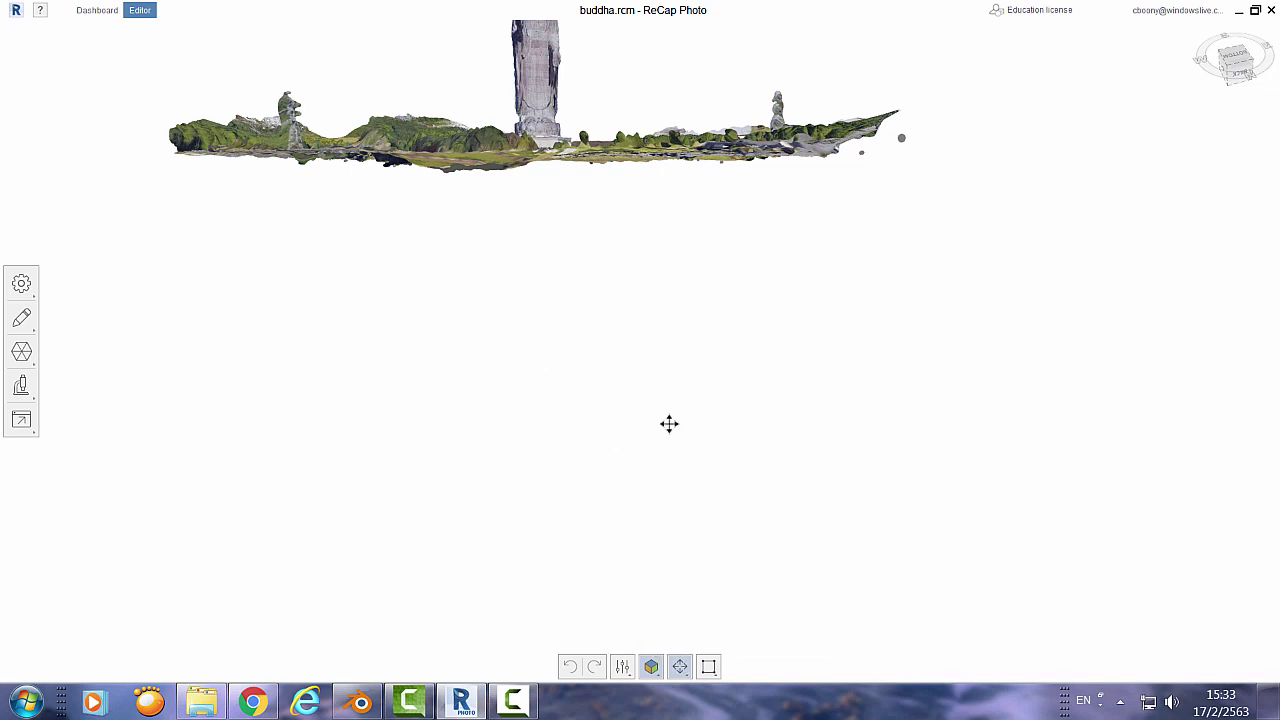
left_click_drag(659, 258, 703, 487)
scroll(690, 440, "up", 2)
scroll(703, 487, "up", 1)
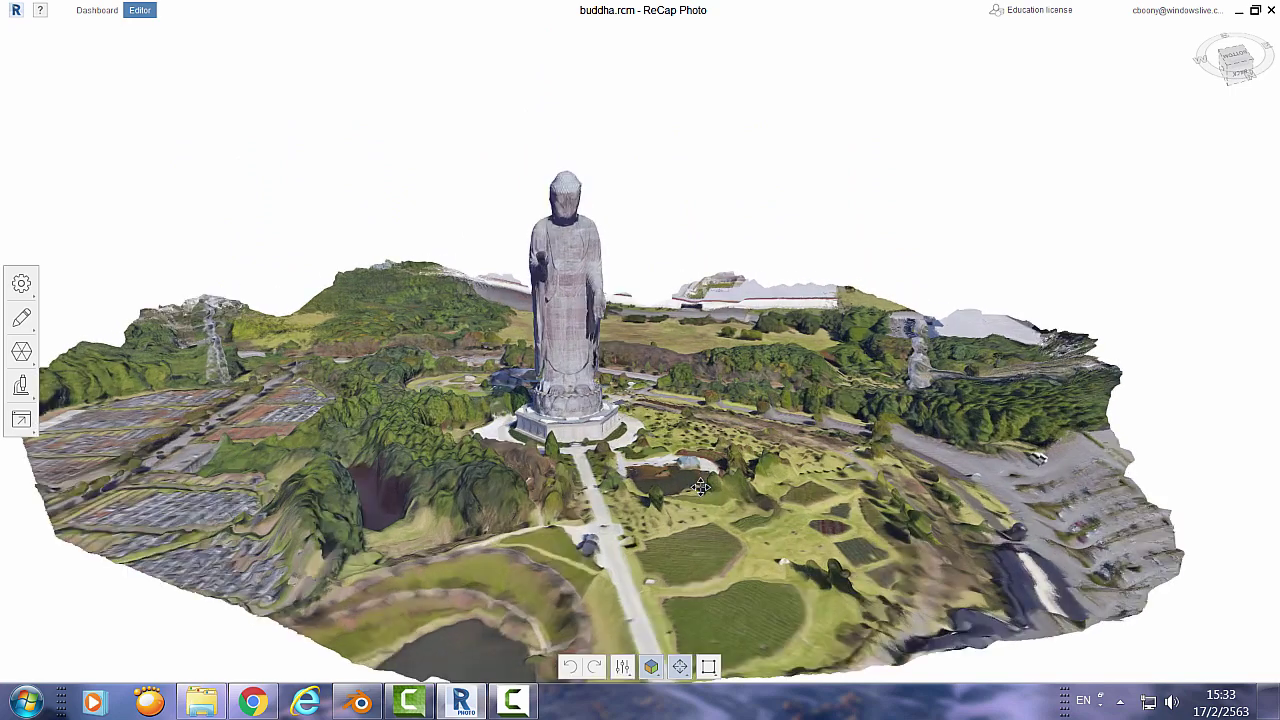
scroll(690, 486, "up", 1)
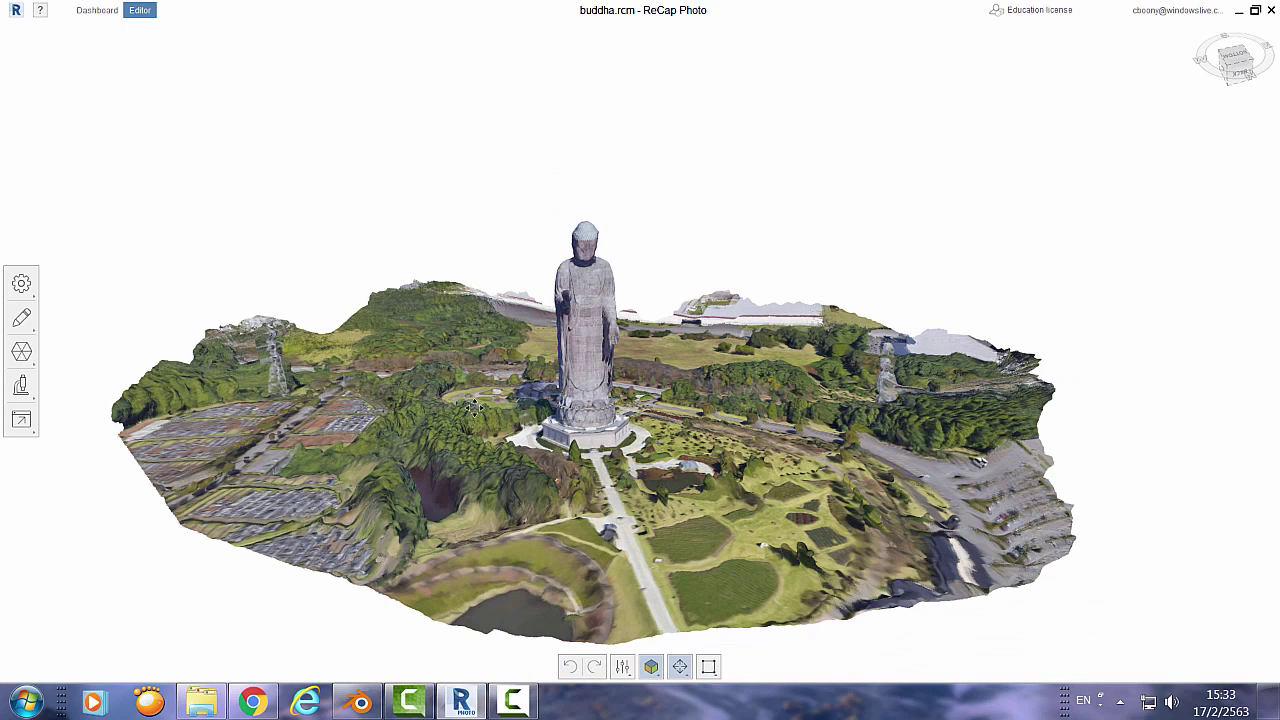
left_click(680, 666)
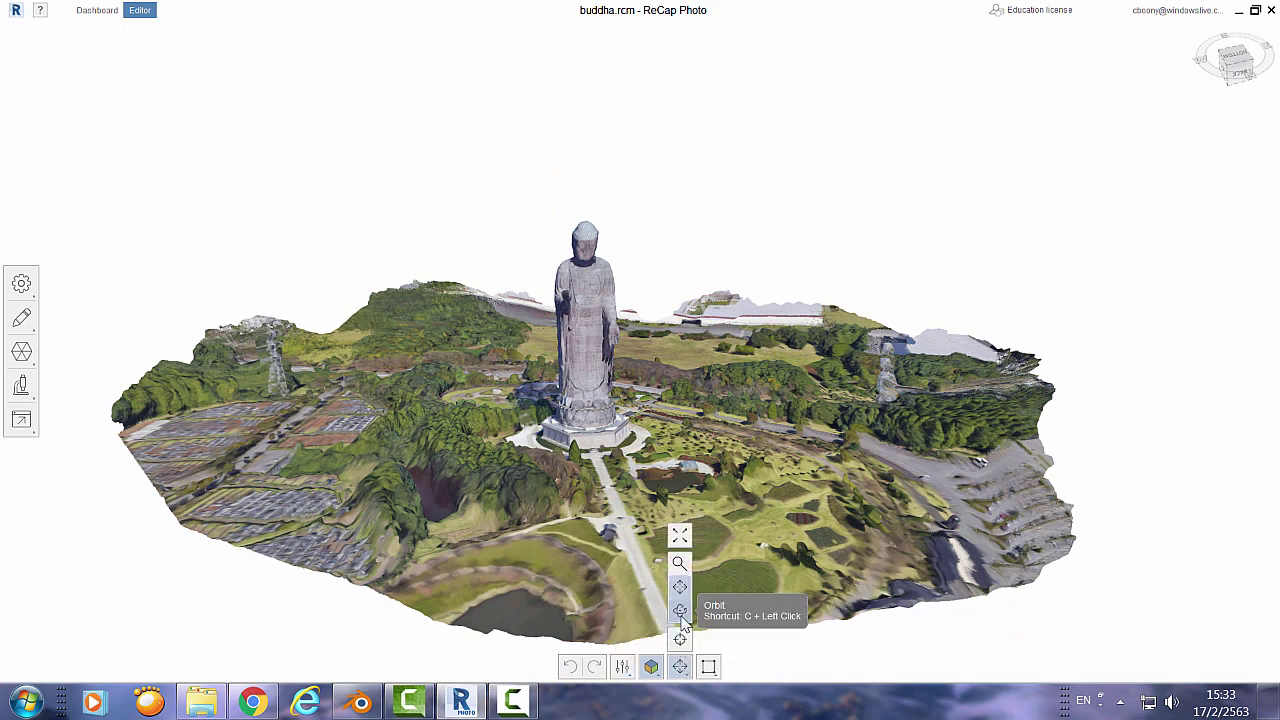
left_click(680, 610)
mouse_move(750, 618)
left_mouse_down()
mouse_move(765, 585)
mouse_move(683, 563)
mouse_move(726, 591)
left_mouse_up()
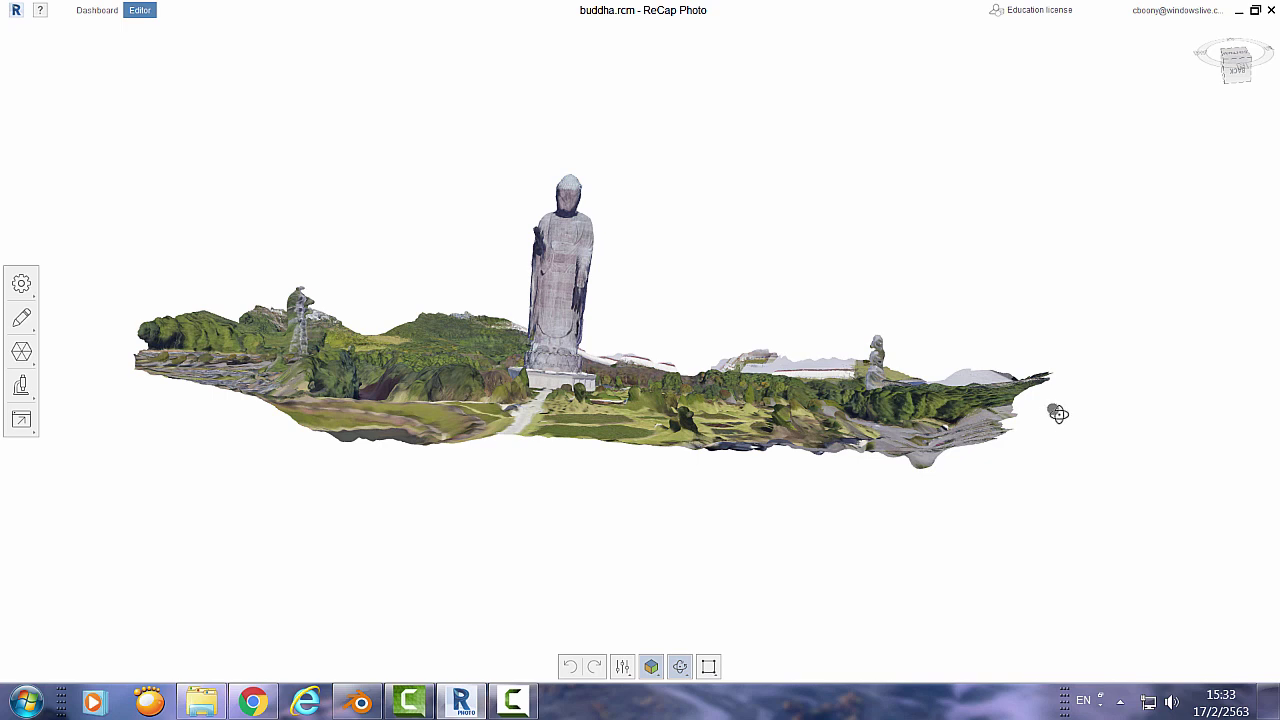
Lasso-select the small floating blob to the right of the terrain
left_click(708, 666)
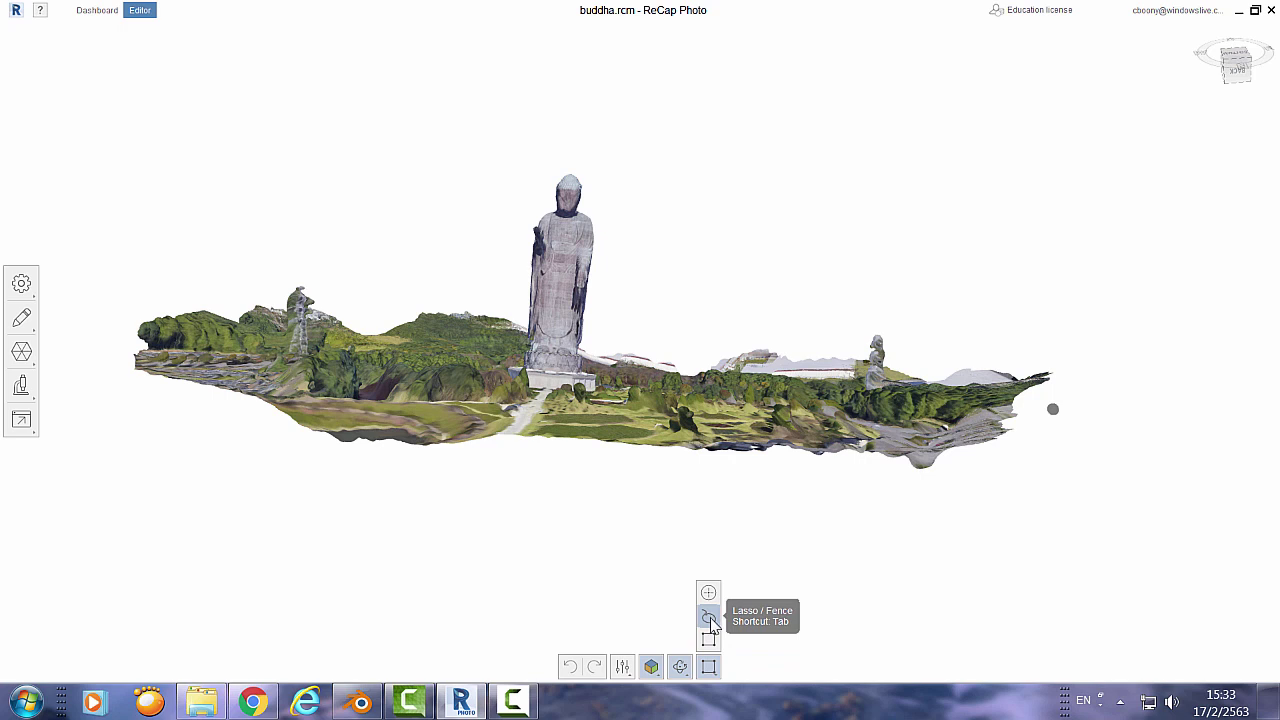
left_click(709, 617)
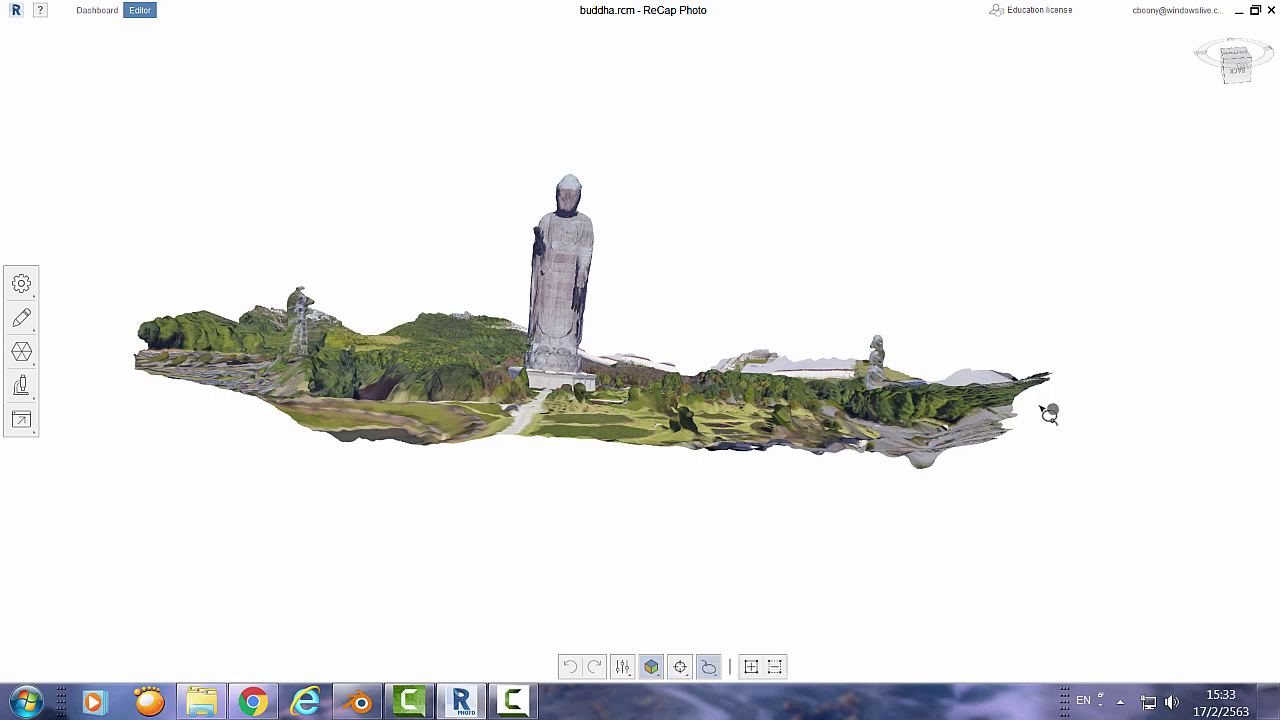
mouse_move(1042, 408)
left_mouse_down()
mouse_move(1085, 412)
mouse_move(1061, 402)
left_mouse_up()
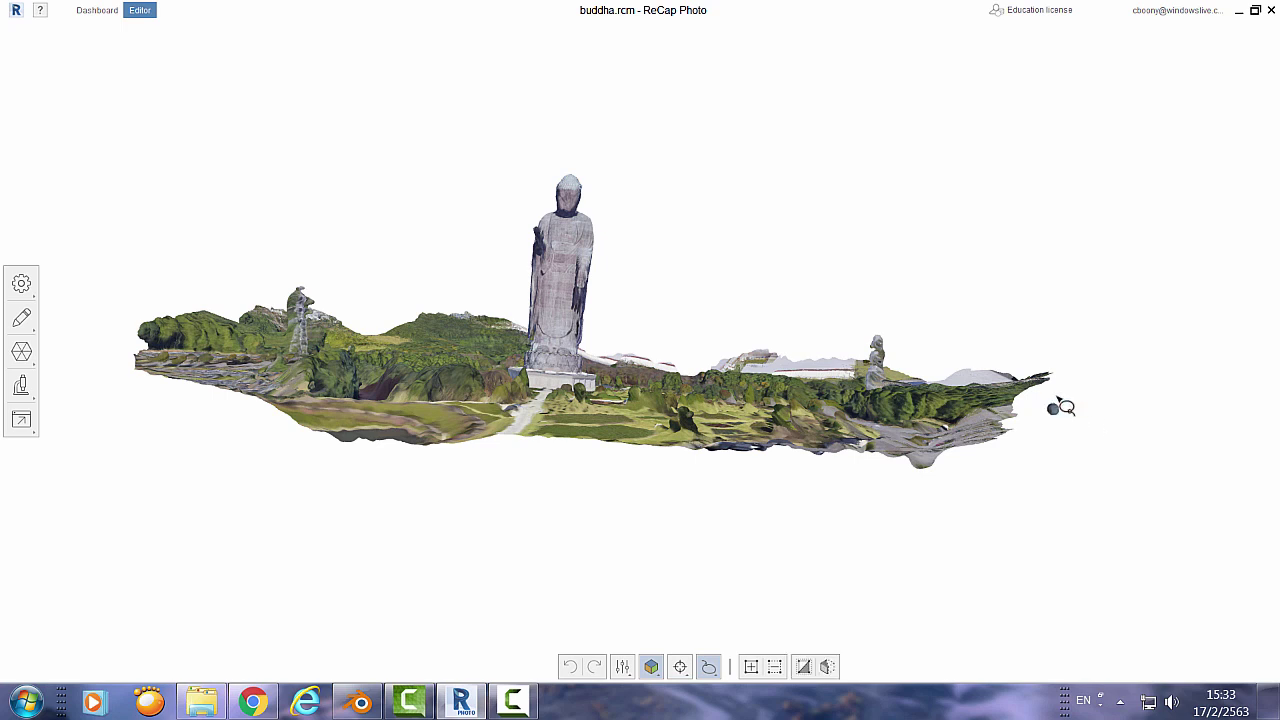
left_click(1062, 406)
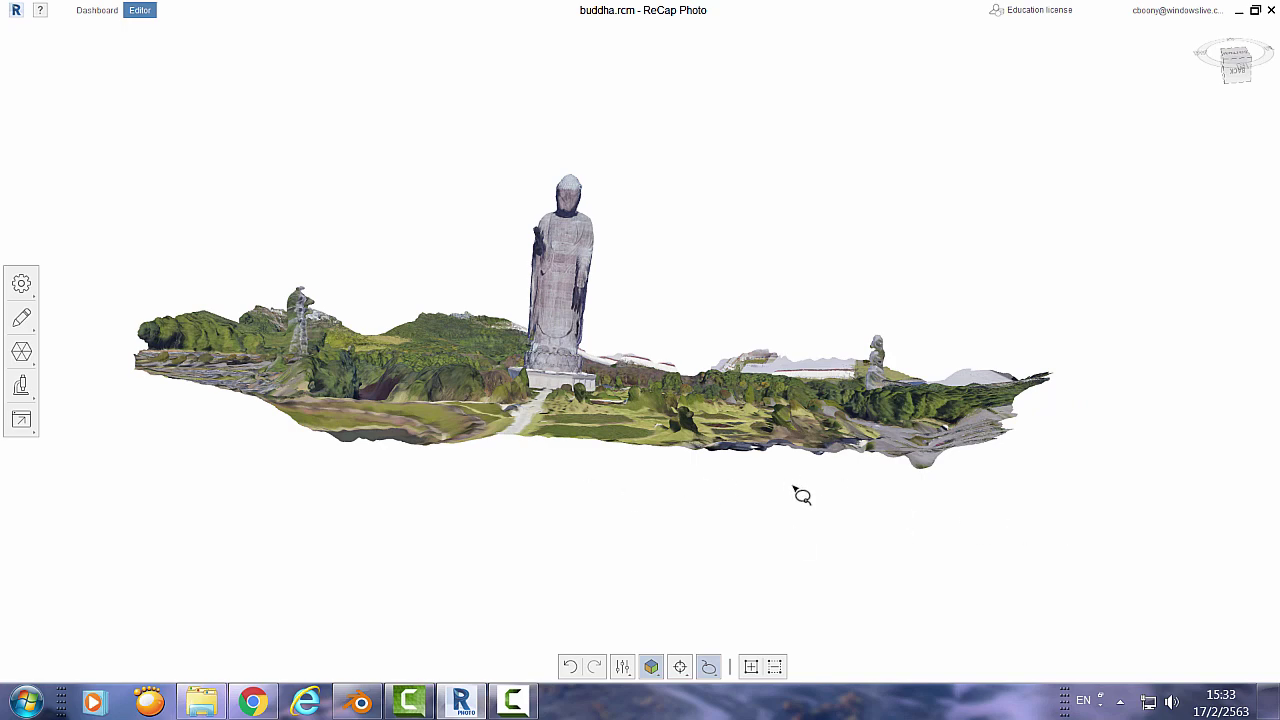
mouse_move(740, 529)
middle_mouse_down()
mouse_move(834, 440)
mouse_move(757, 414)
middle_mouse_up()
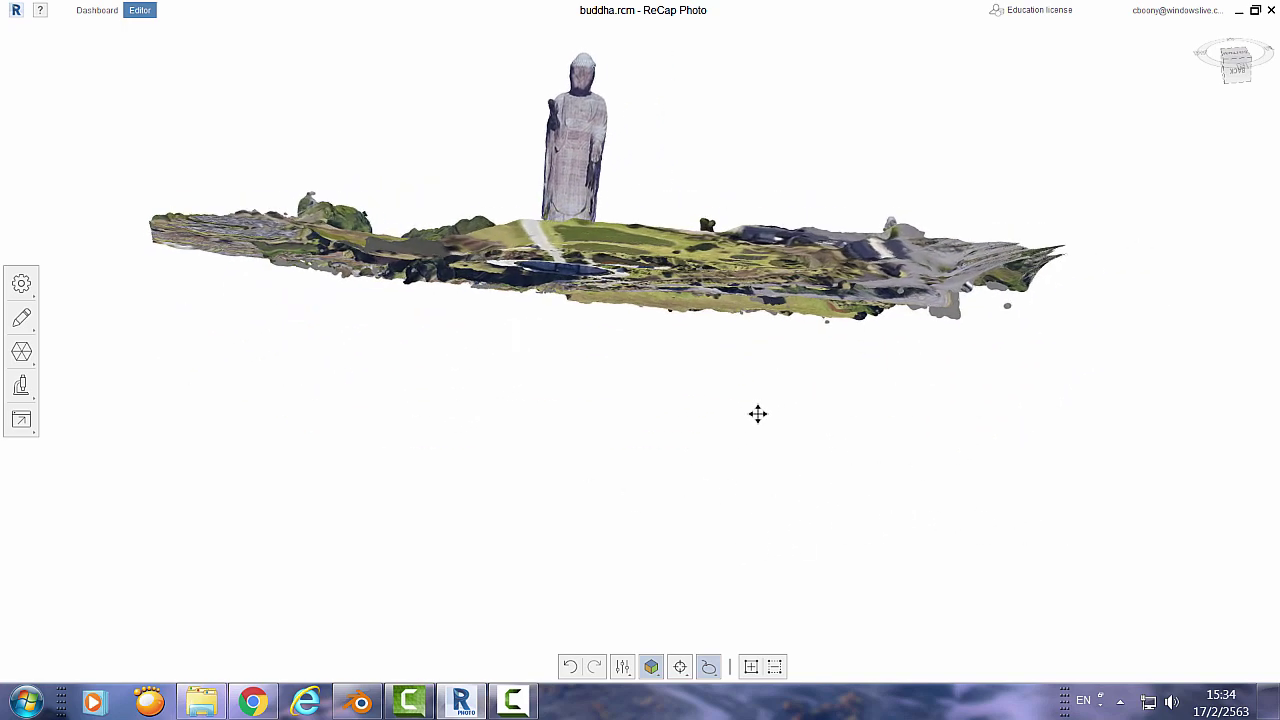
left_click_drag(1000, 316, 1006, 306)
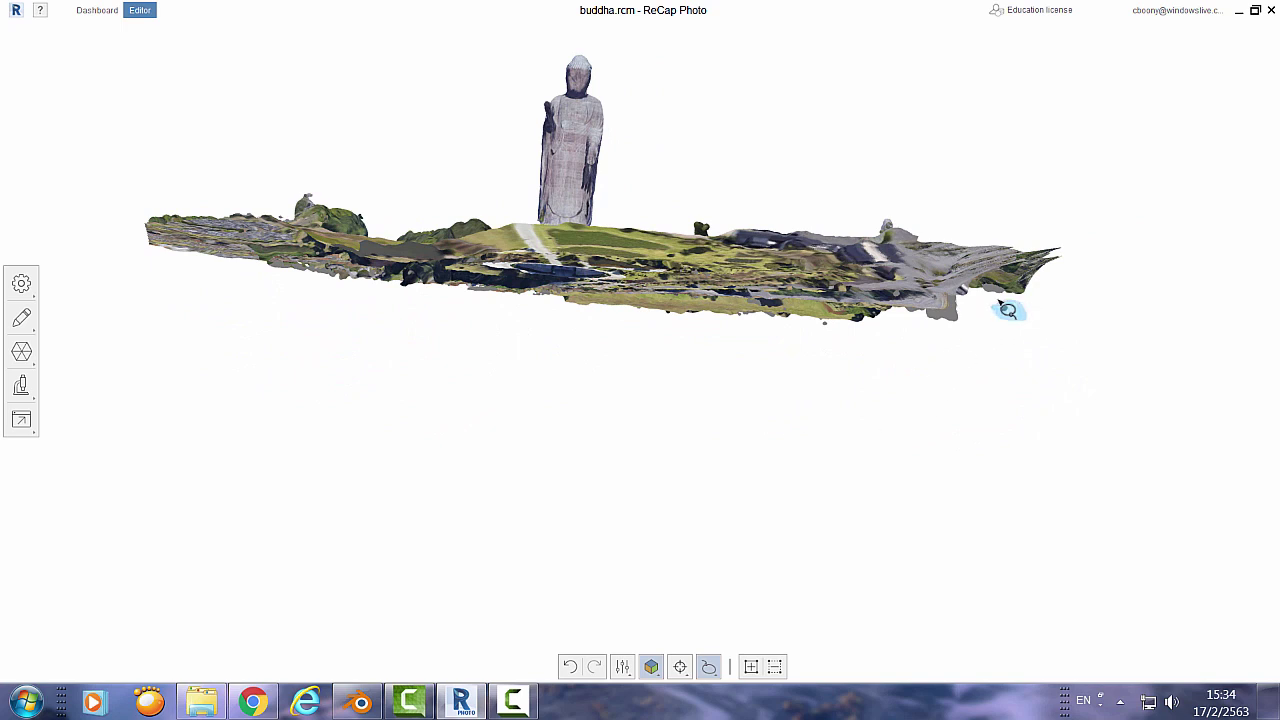
Delete the selected floating blob and orbit to a lower, closer side view
left_click(827, 666)
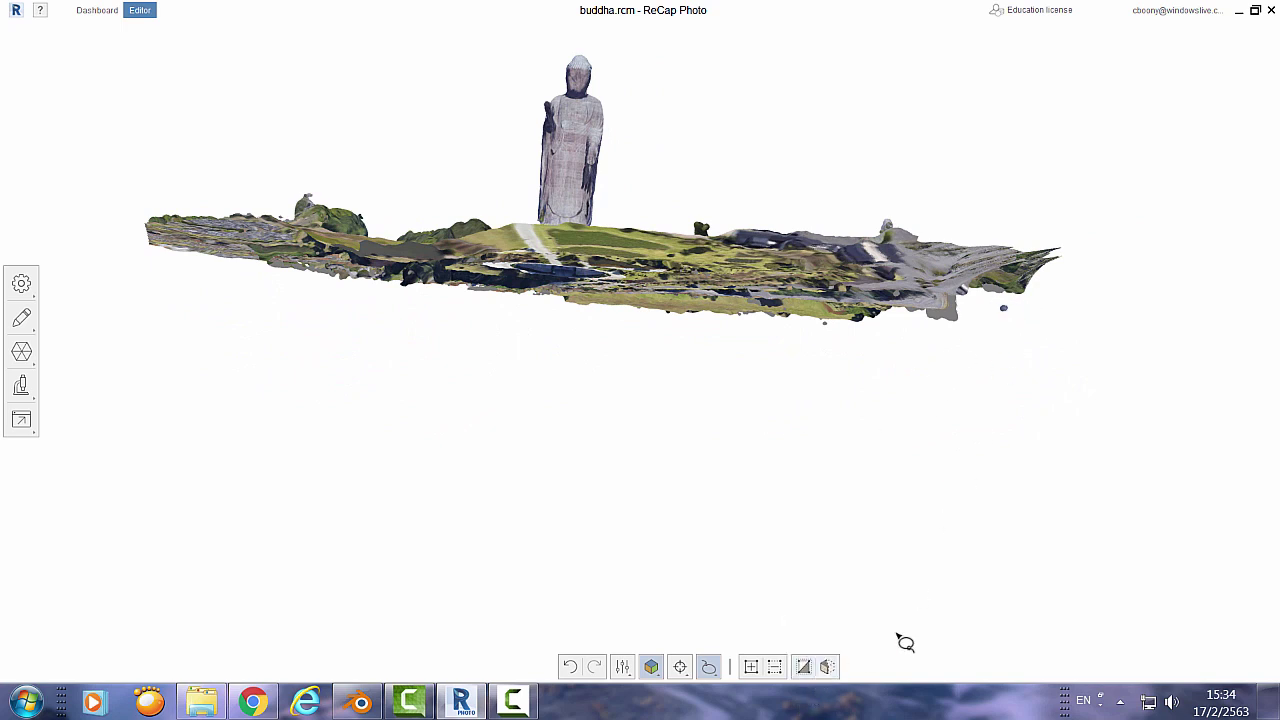
left_click(21, 320)
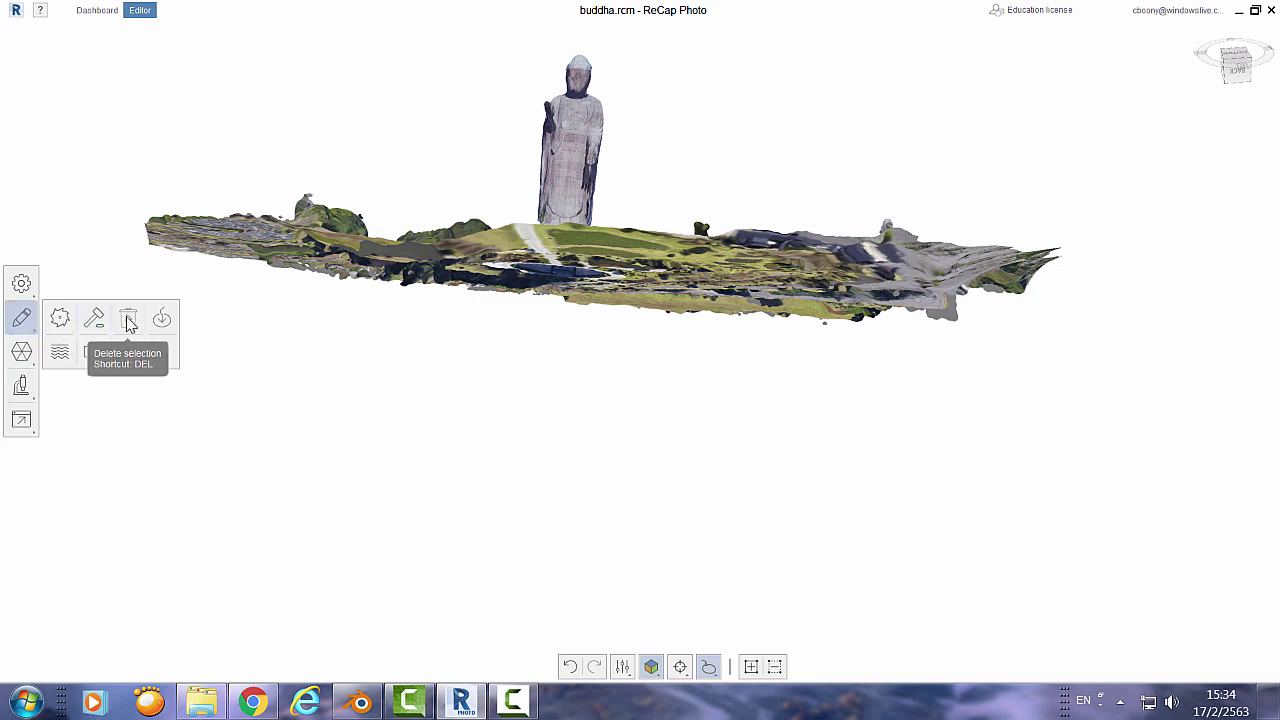
mouse_move(577, 391)
left_mouse_down()
mouse_move(621, 477)
mouse_move(593, 513)
left_mouse_up()
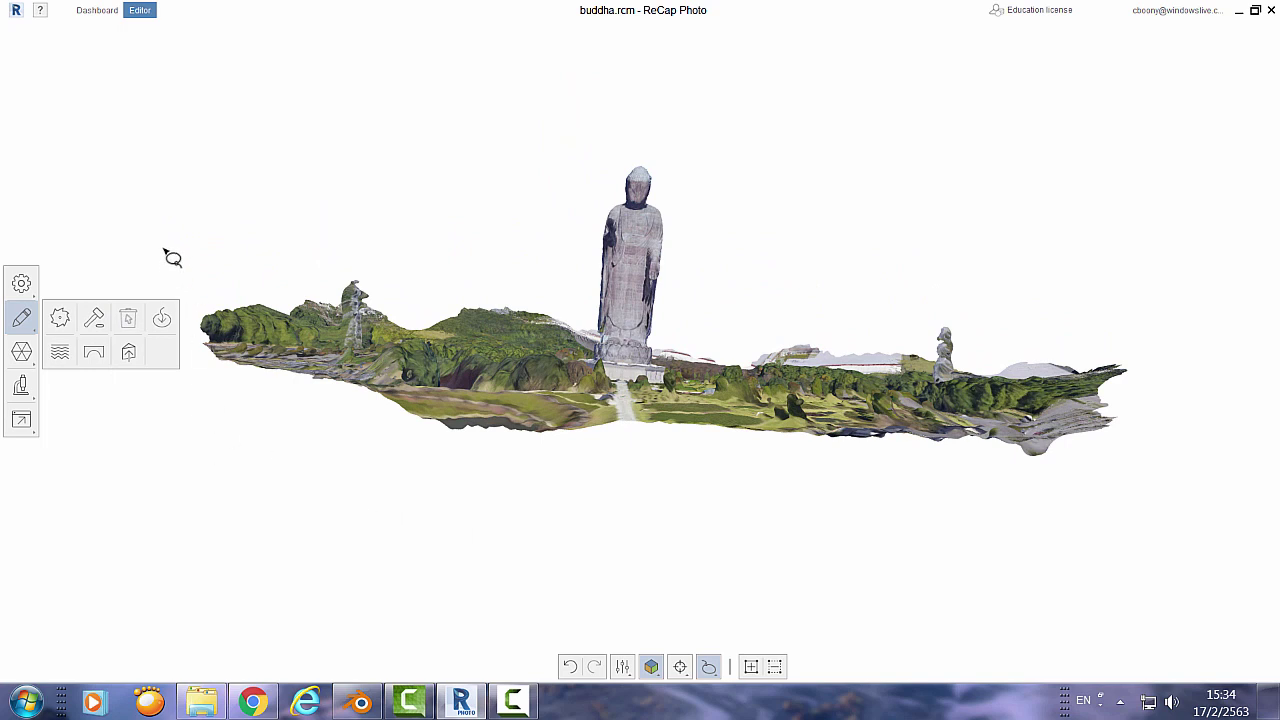
Lasso the left end of the terrain and bring up the export tools
left_click(166, 252)
left_click(457, 517)
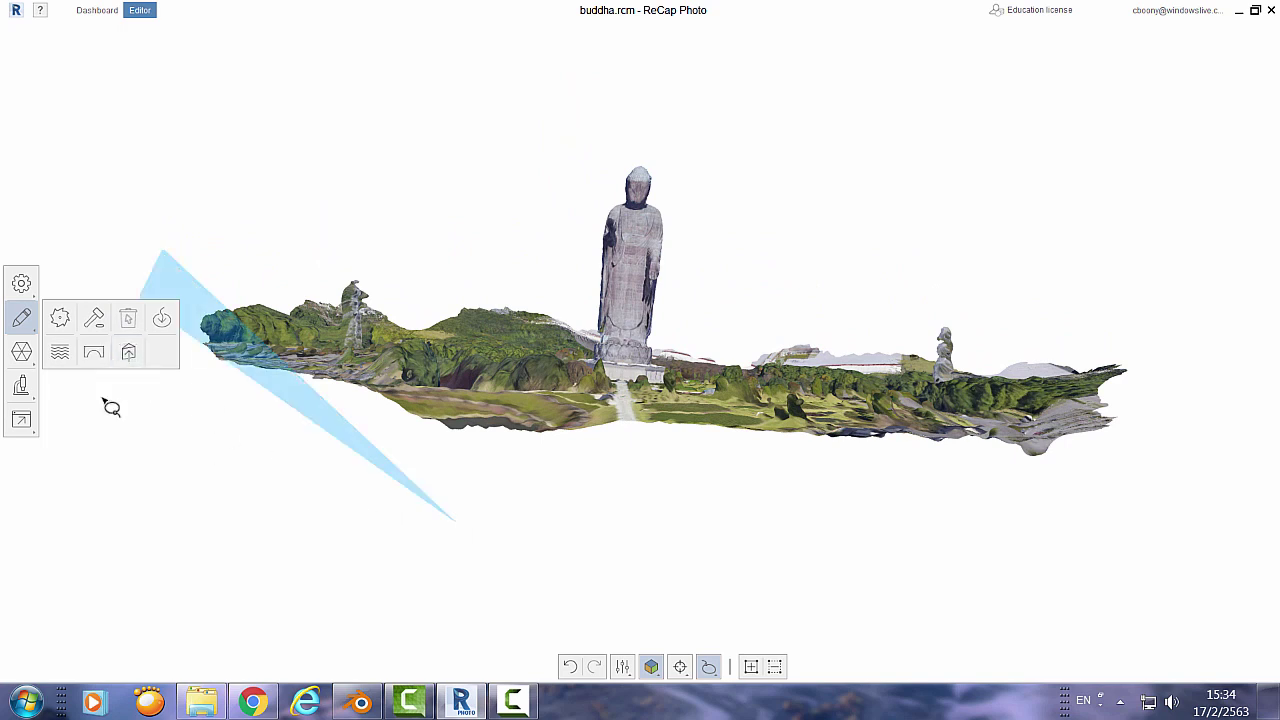
double_click(343, 226)
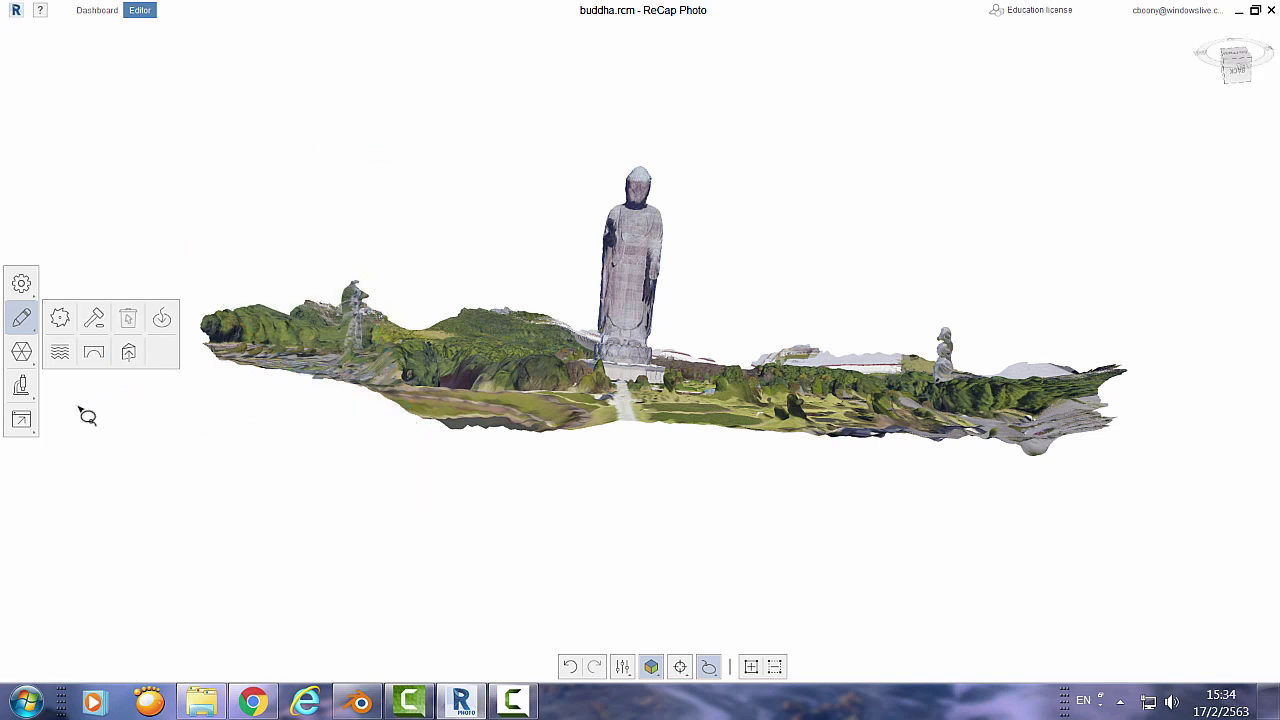
left_click(22, 424)
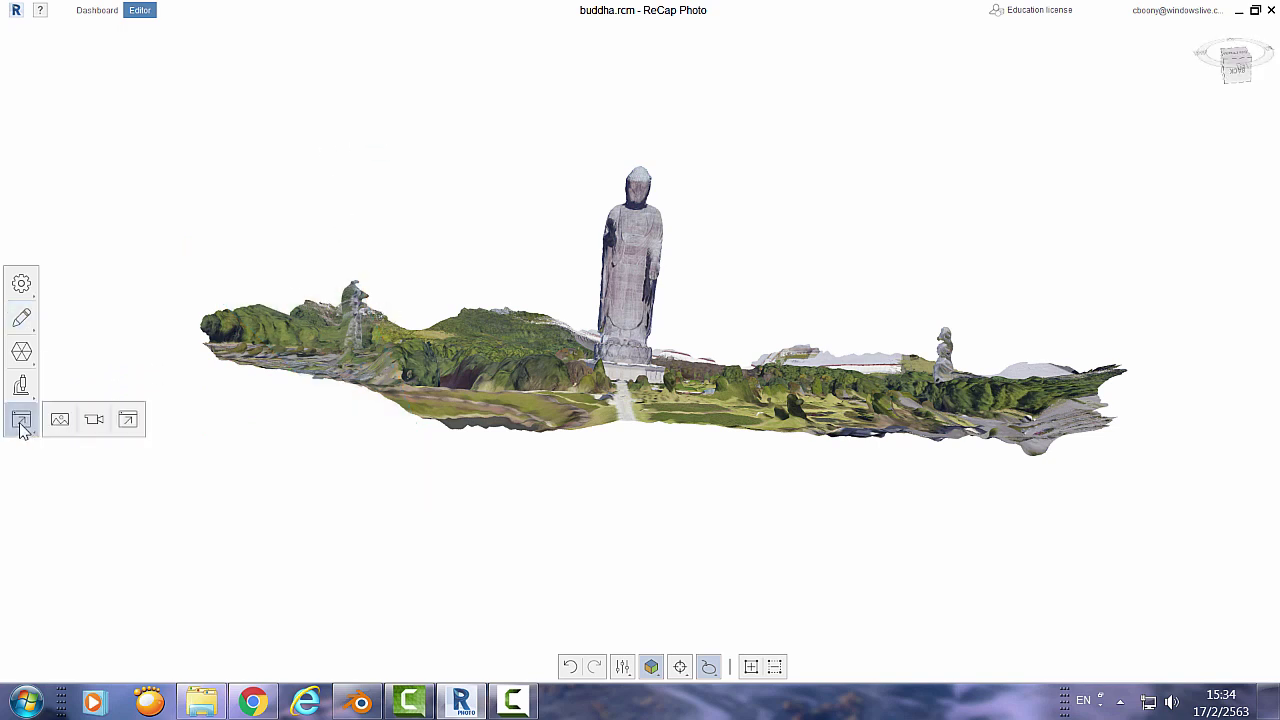
Set the model export to OBJ with rebaked 8192x8192 diffuse-colour textures
left_click(127, 421)
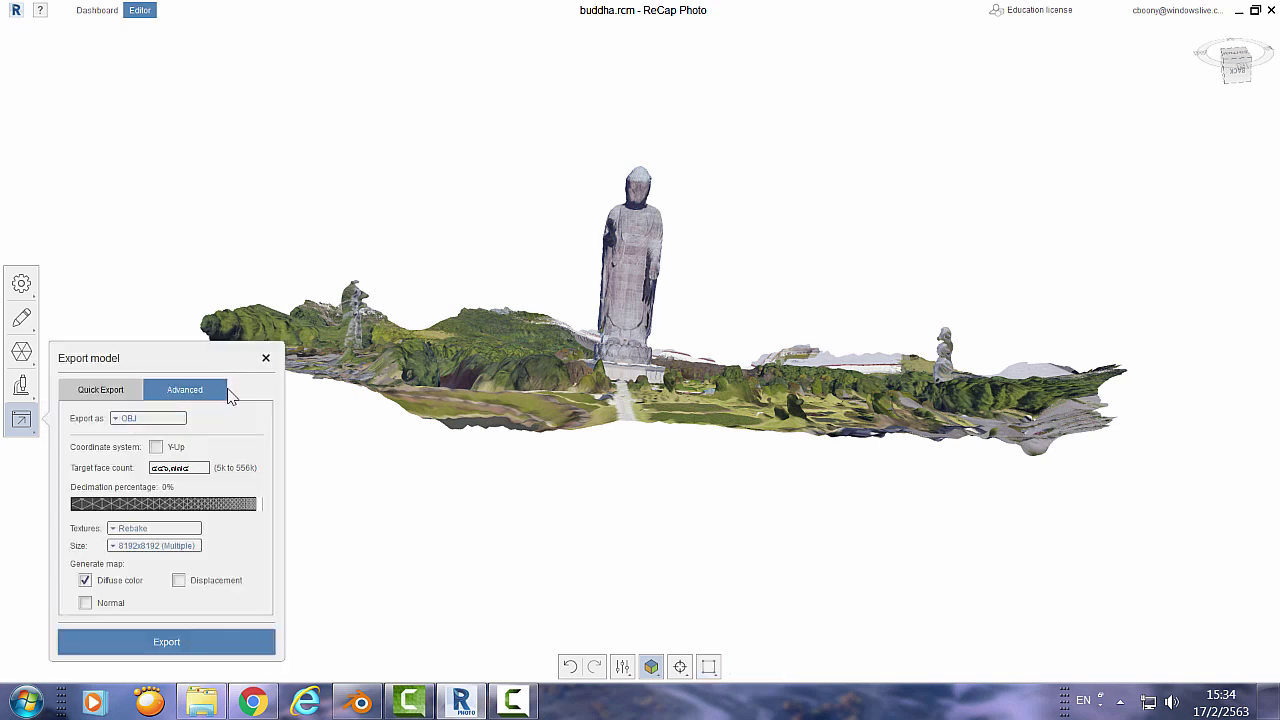
left_click(147, 423)
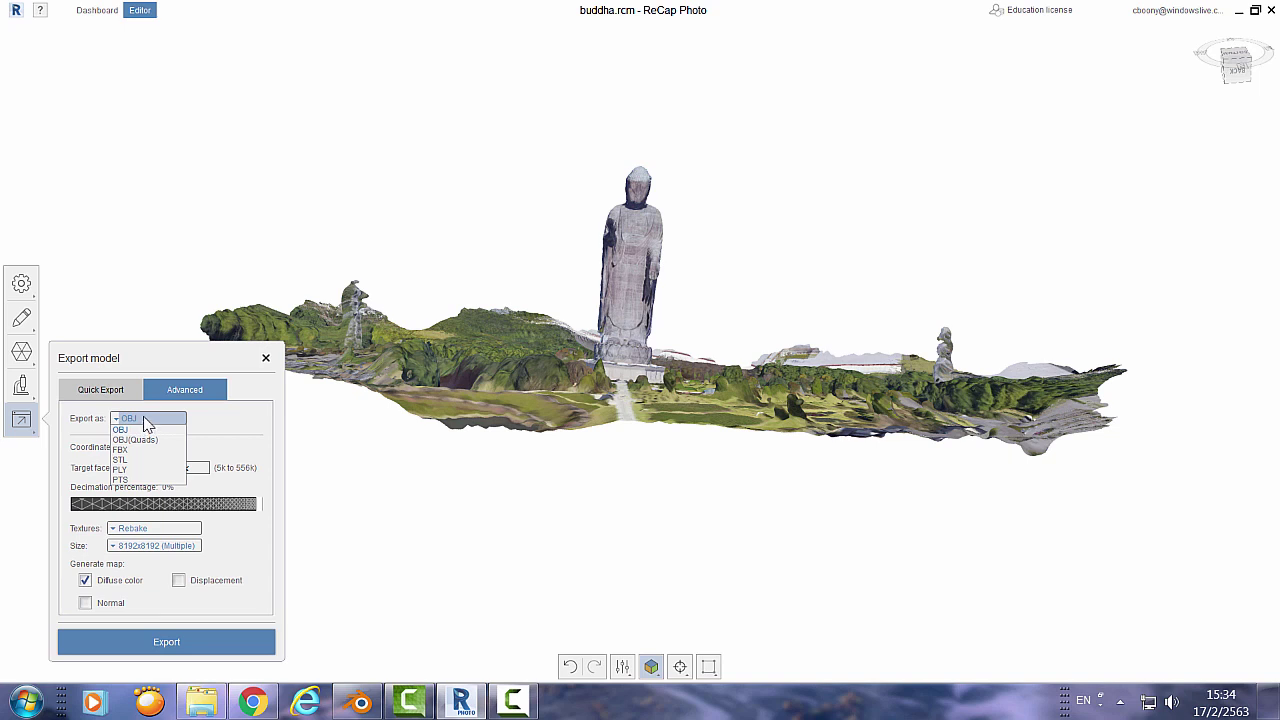
left_click(145, 420)
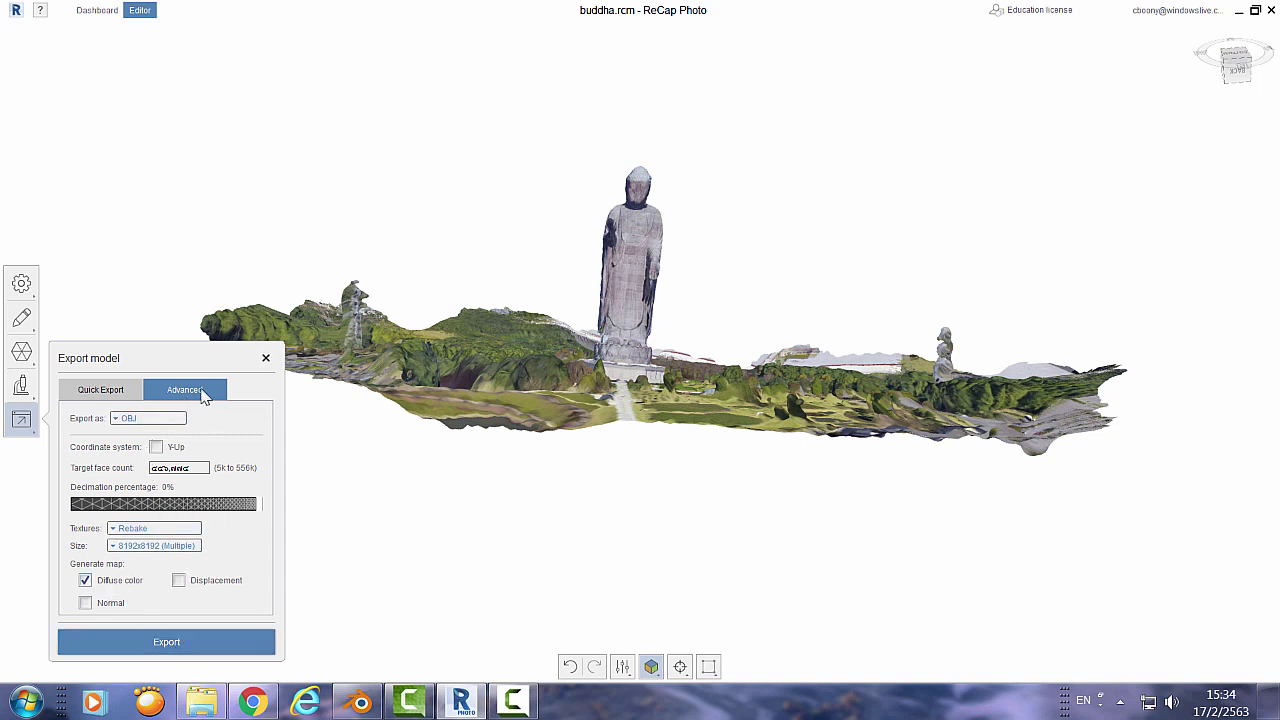
left_click(103, 400)
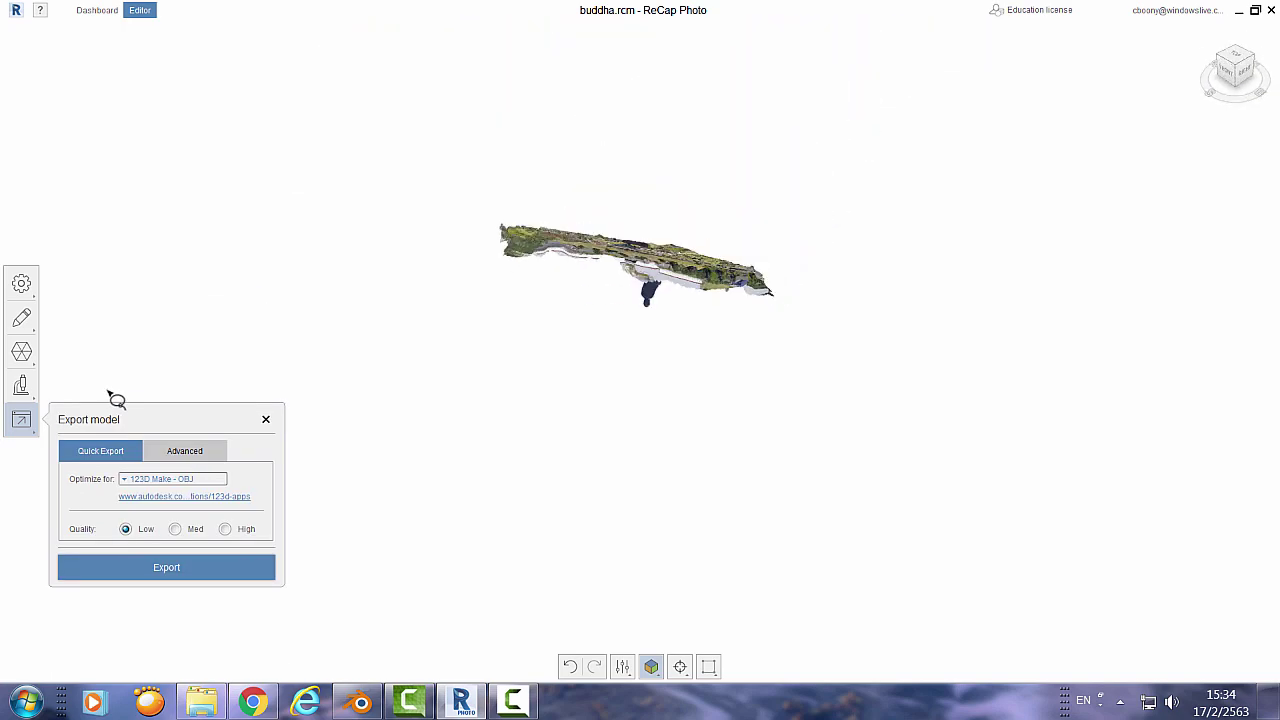
left_click(179, 532)
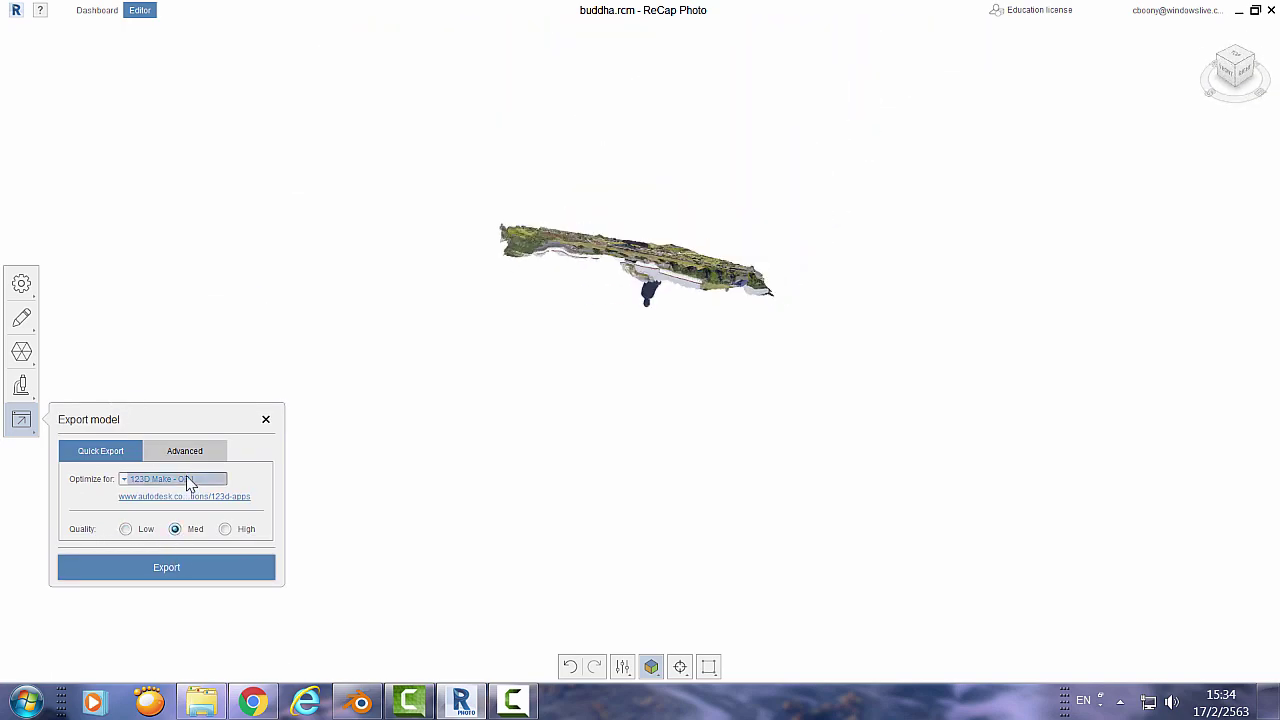
left_click(188, 453)
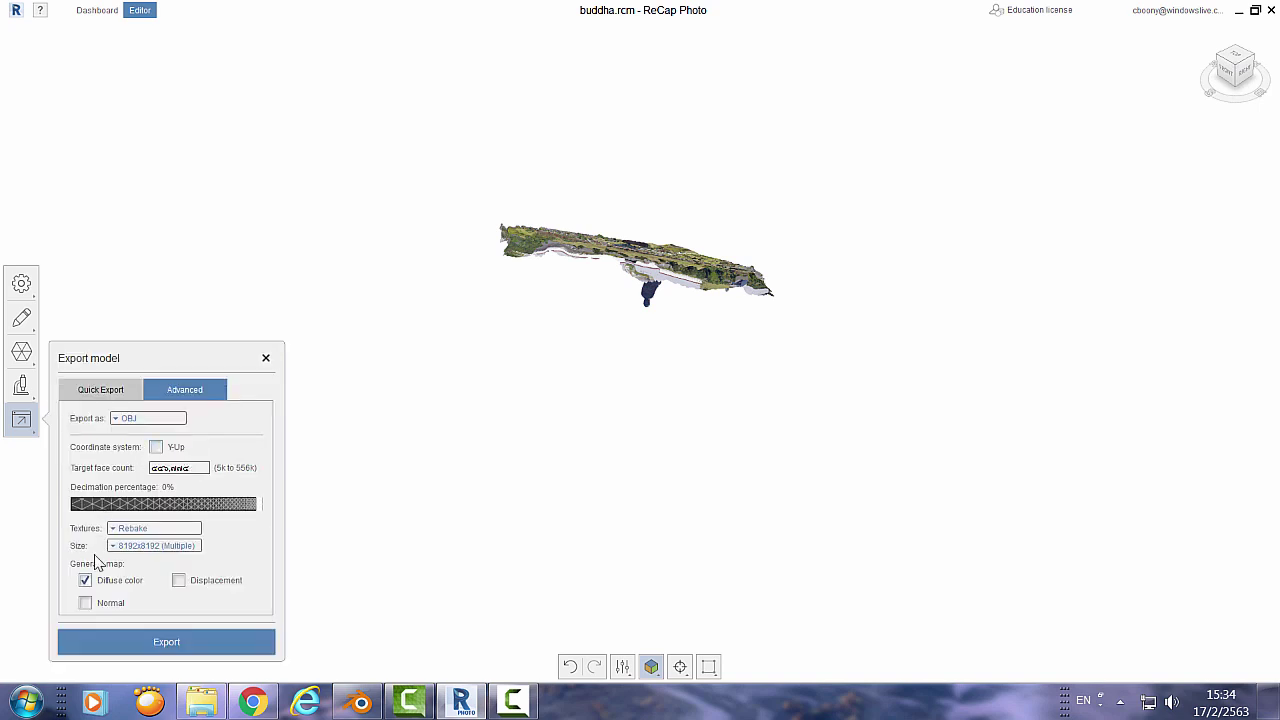
Orbit to a top-down view and start the export to choose a destination folder
left_click(680, 667)
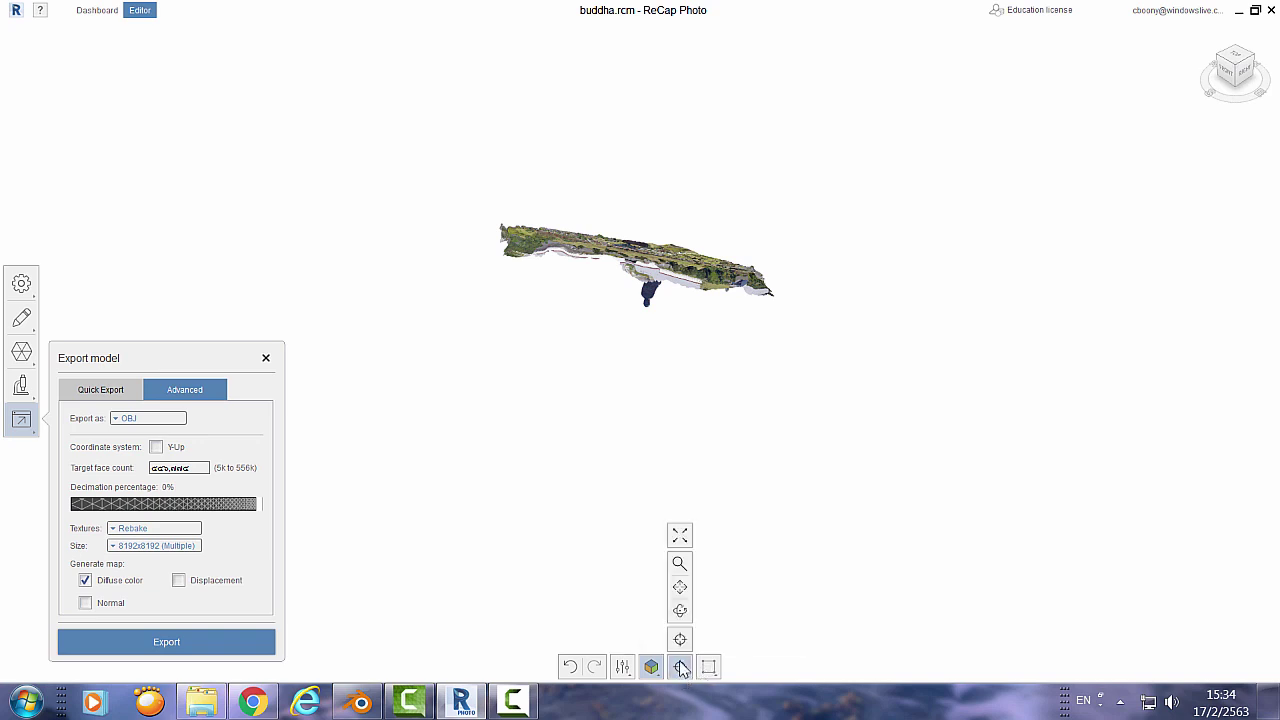
left_click(680, 609)
mouse_move(606, 286)
left_mouse_down()
mouse_move(633, 491)
mouse_move(595, 462)
mouse_move(693, 430)
left_mouse_up()
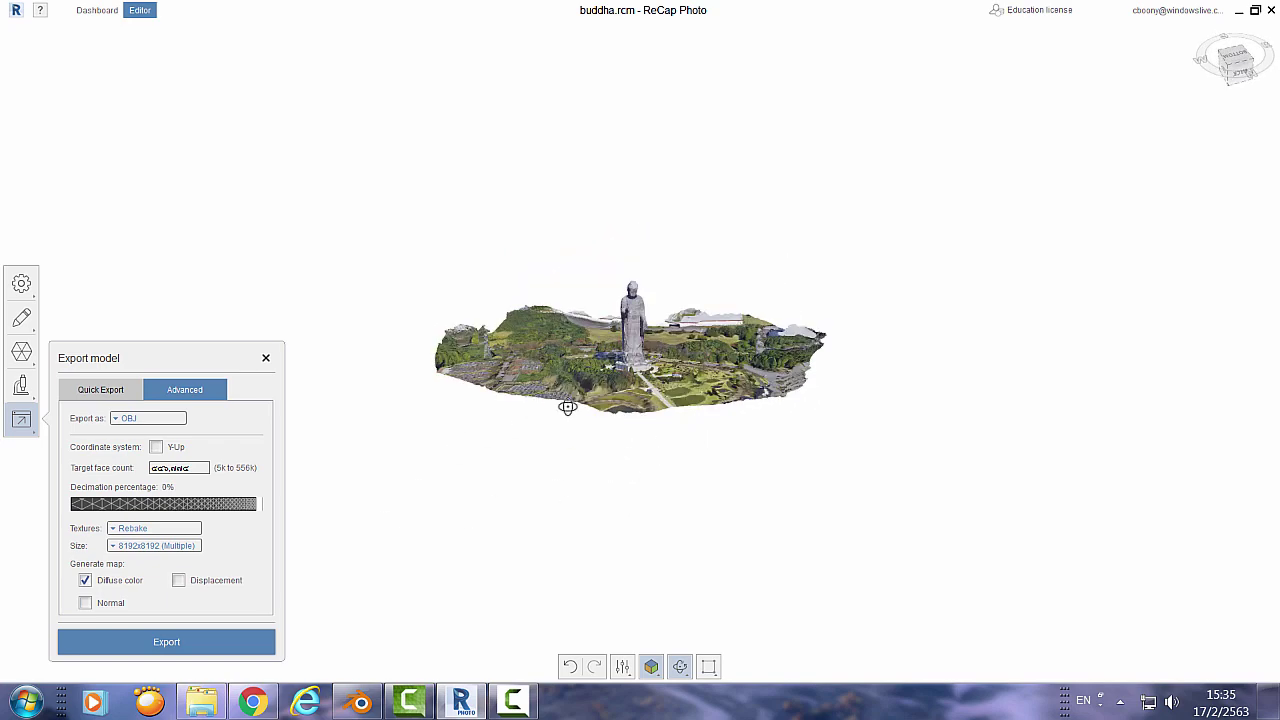
left_click(168, 642)
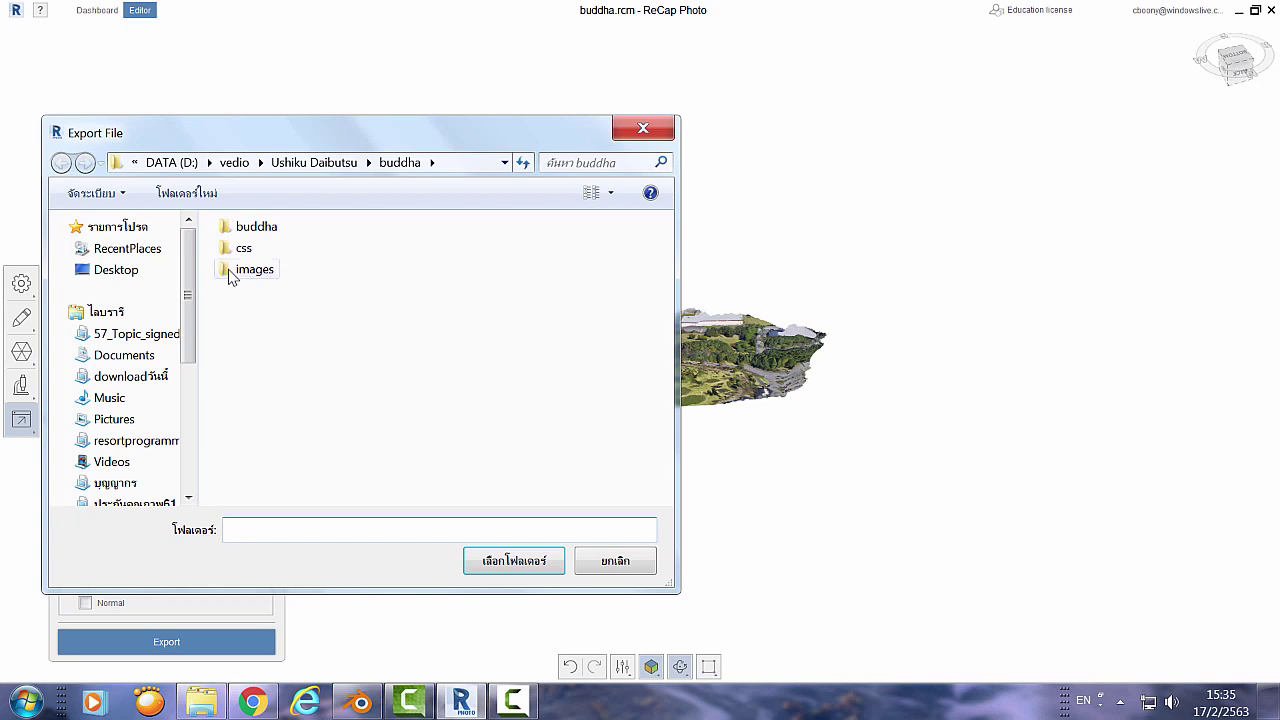
Export the OBJ into the buddha folder, then close the Explorer window showing buddha.obj and buddha.mtl
left_click(255, 227)
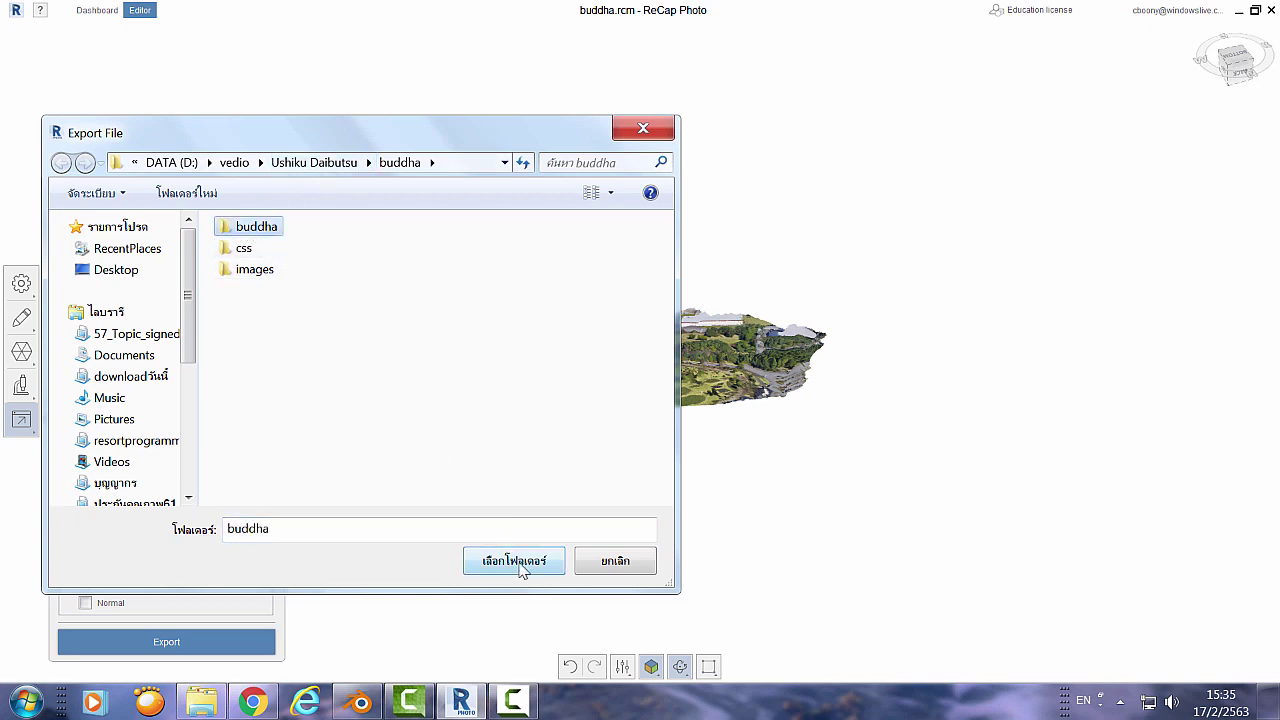
left_click(518, 563)
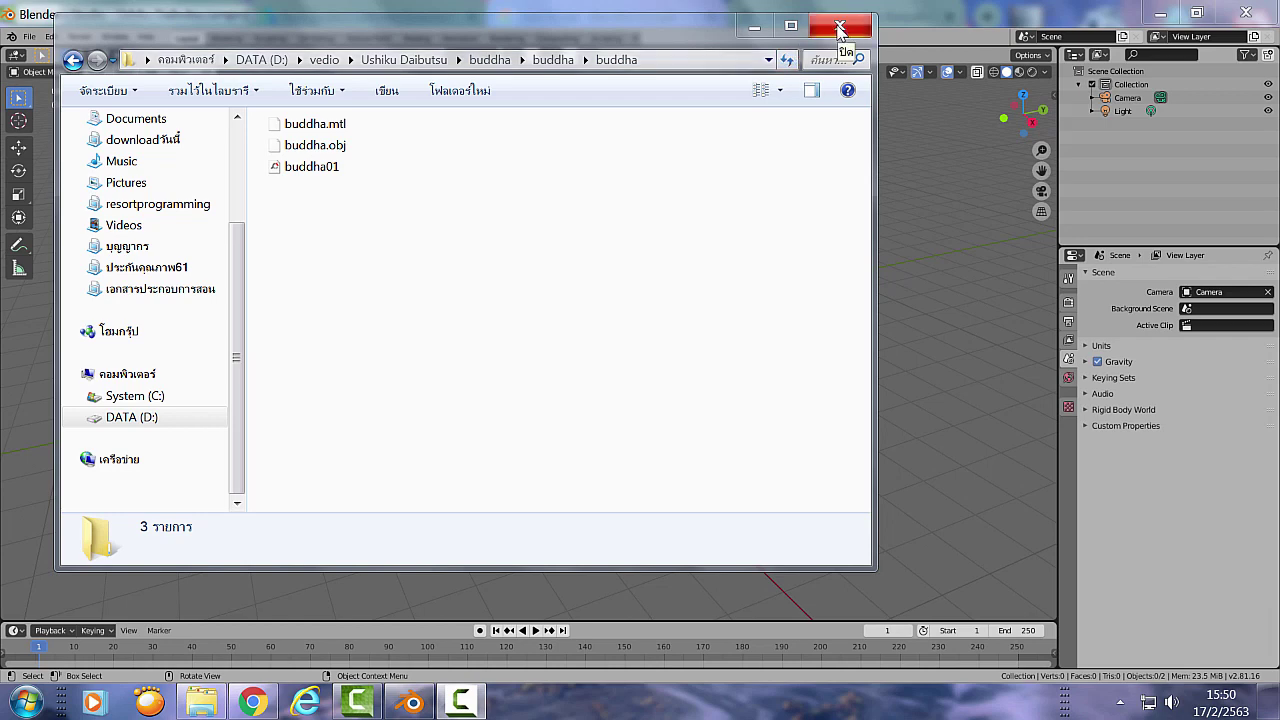
left_click(839, 27)
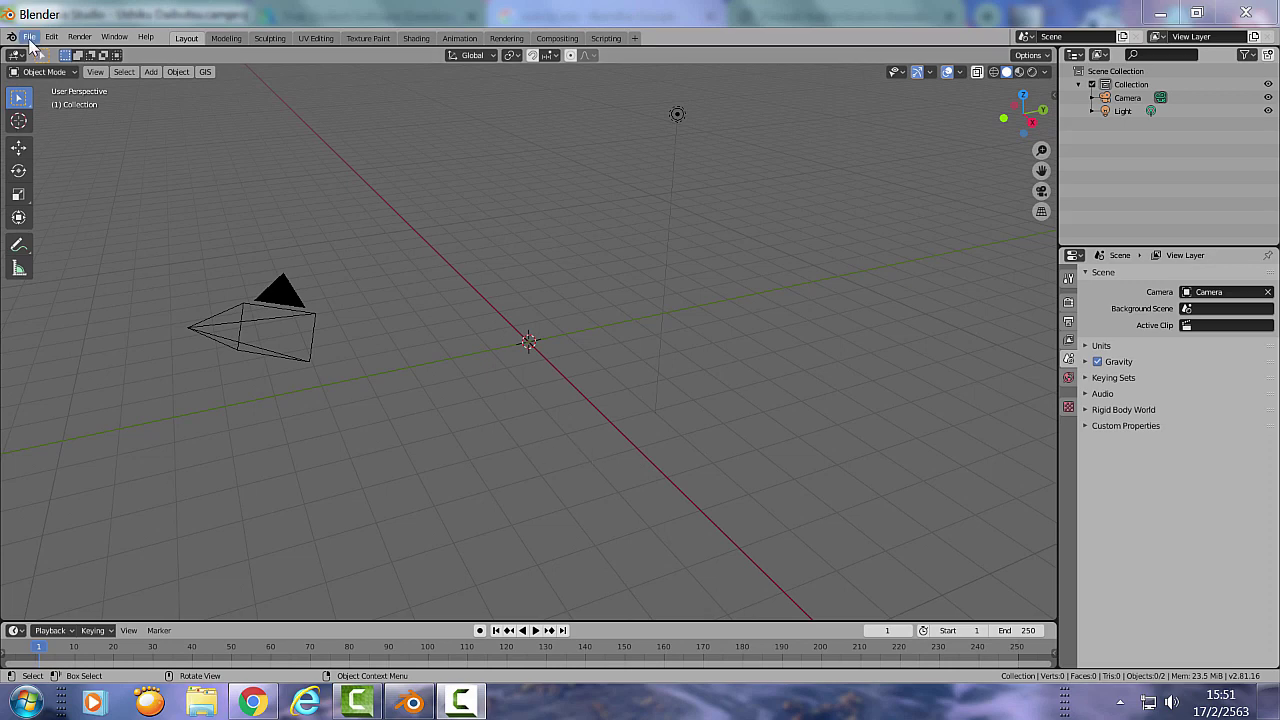
Import buddha.obj as a Wavefront OBJ from the recent buddha subfolder
left_click(30, 38)
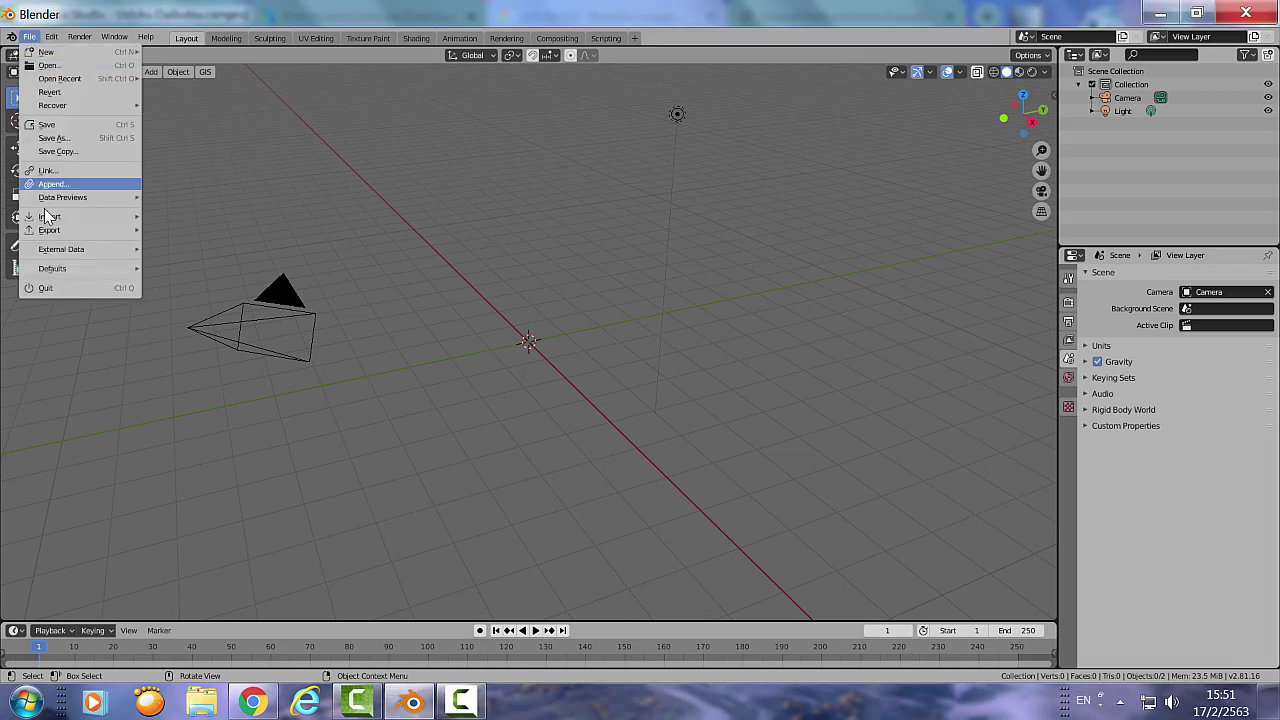
mouse_move(50, 216)
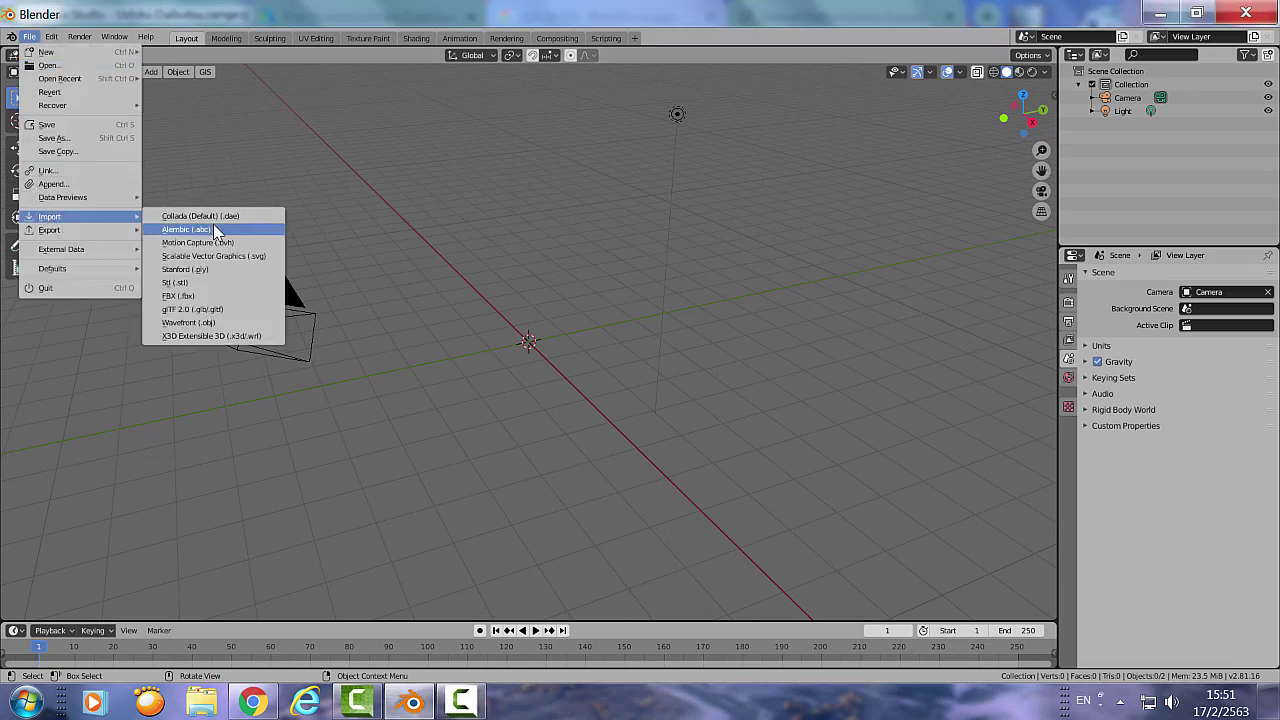
left_click(212, 328)
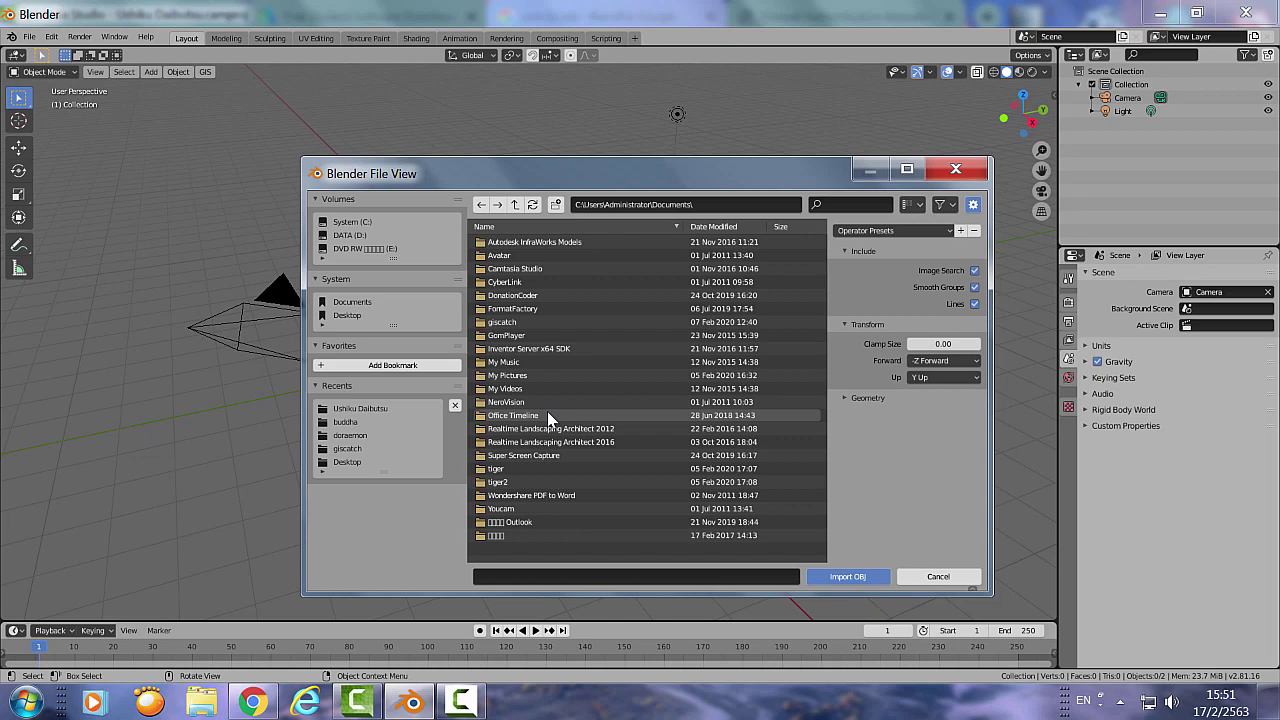
left_click(348, 423)
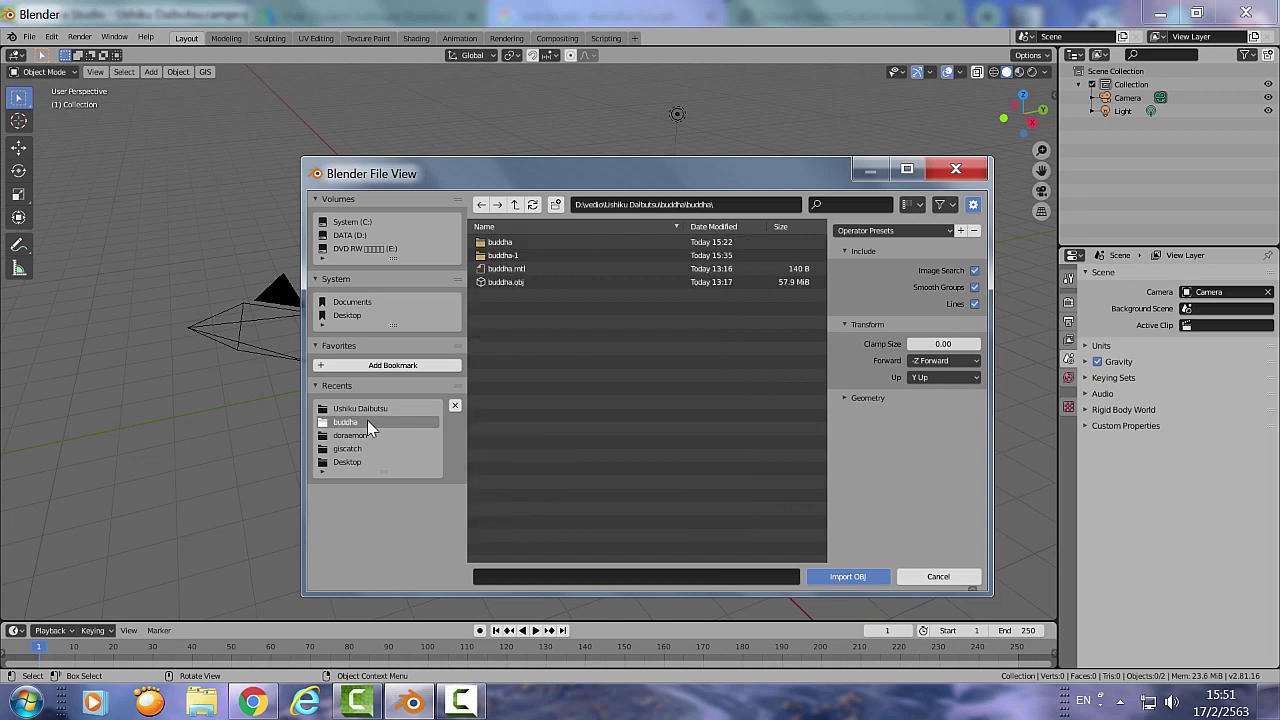
left_click(497, 284)
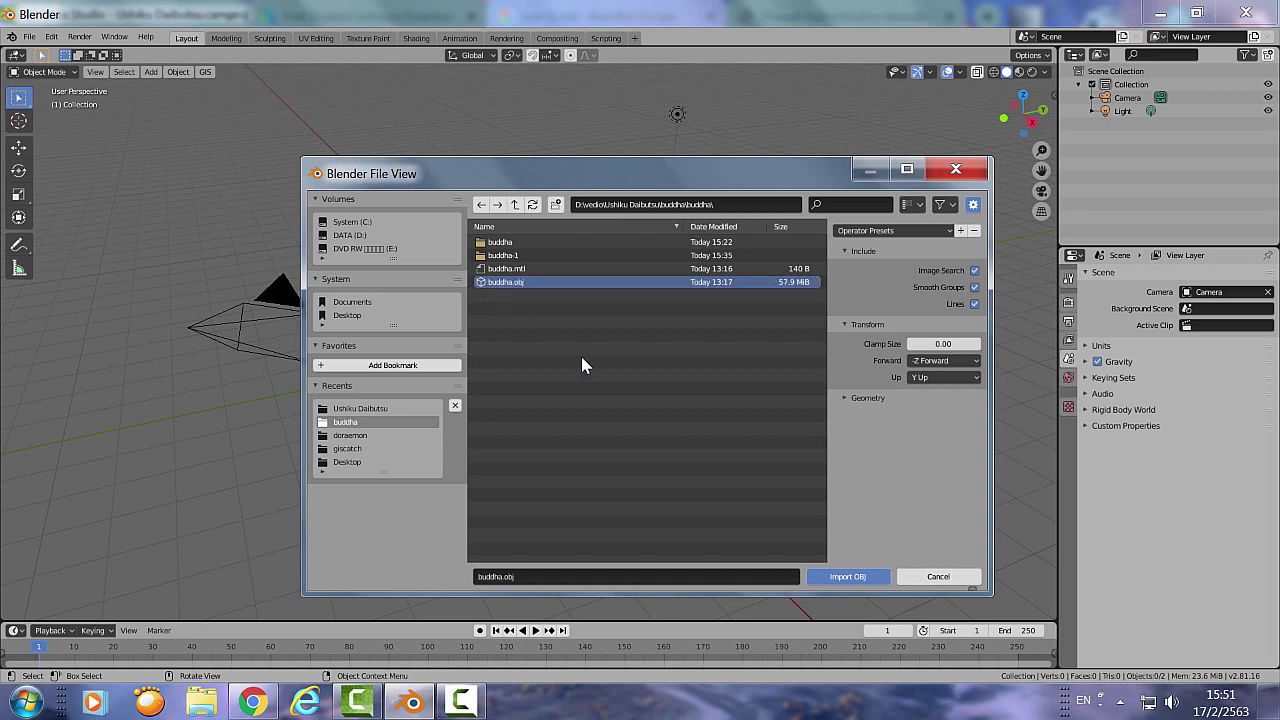
double_click(500, 242)
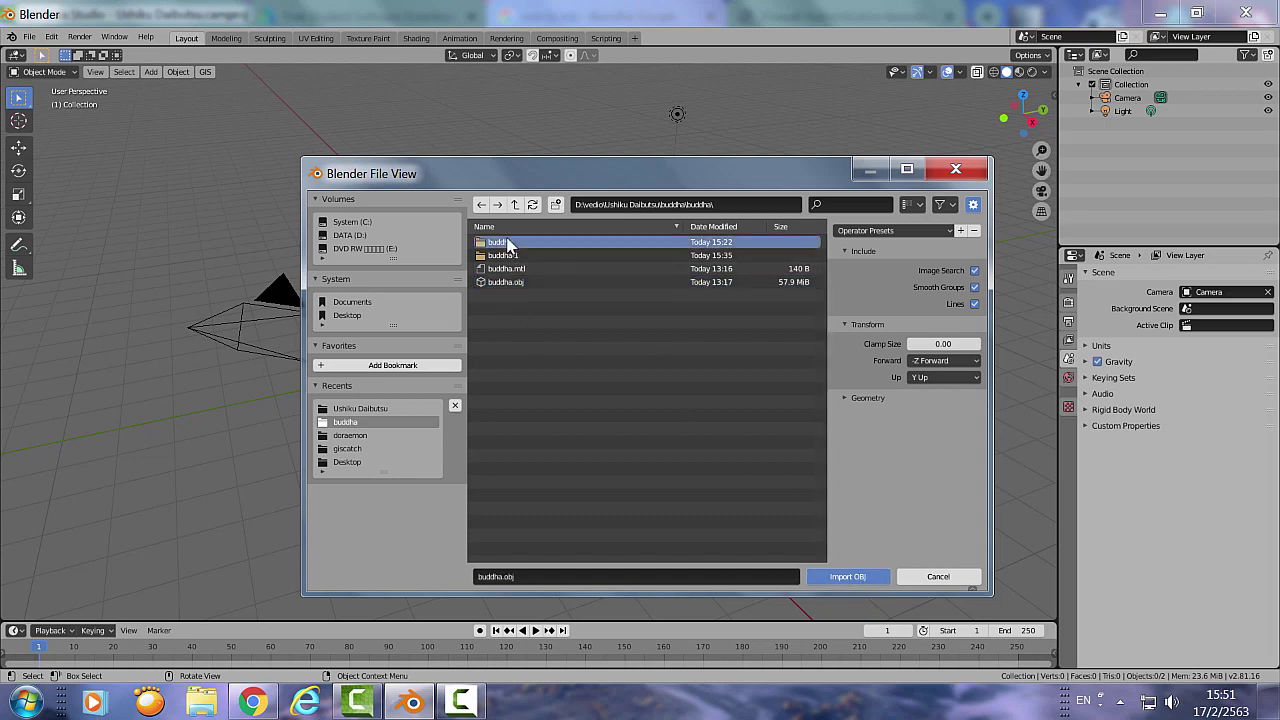
left_click(852, 577)
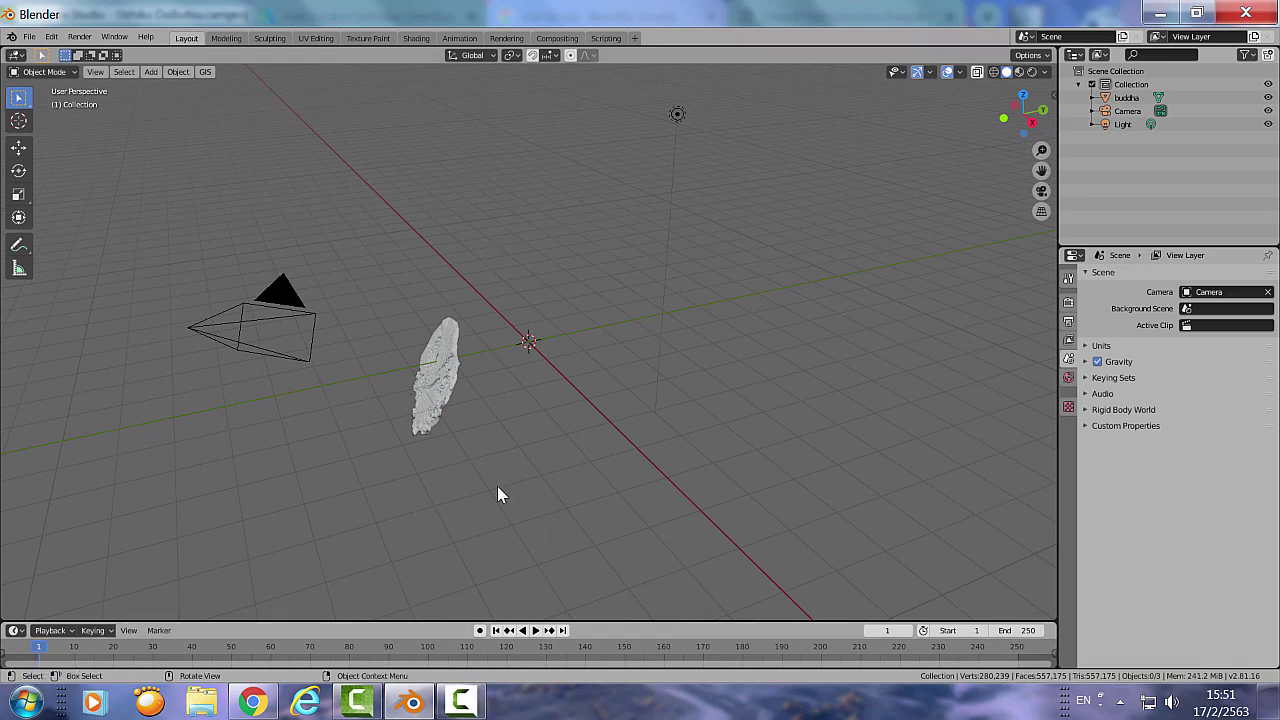
Rotate the buddha mesh upright to X 203° and Y -9.44°
left_click(440, 393)
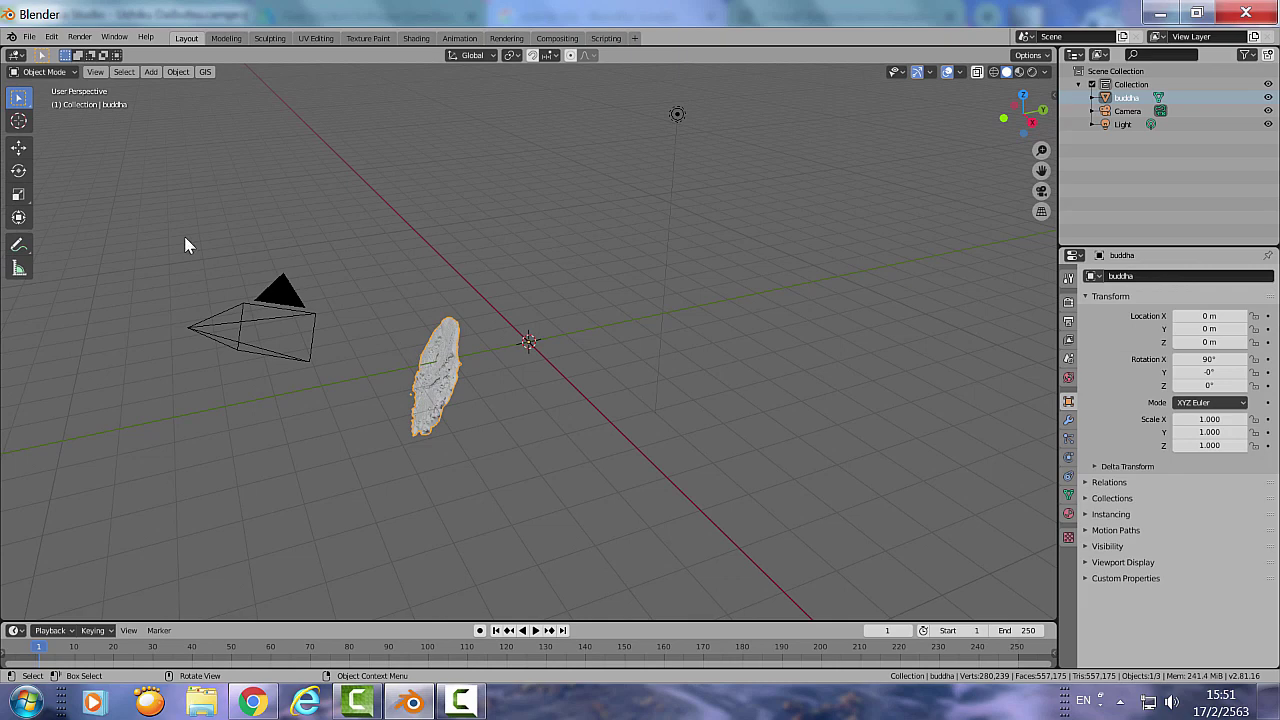
left_click(19, 219)
left_click_drag(514, 300, 537, 413)
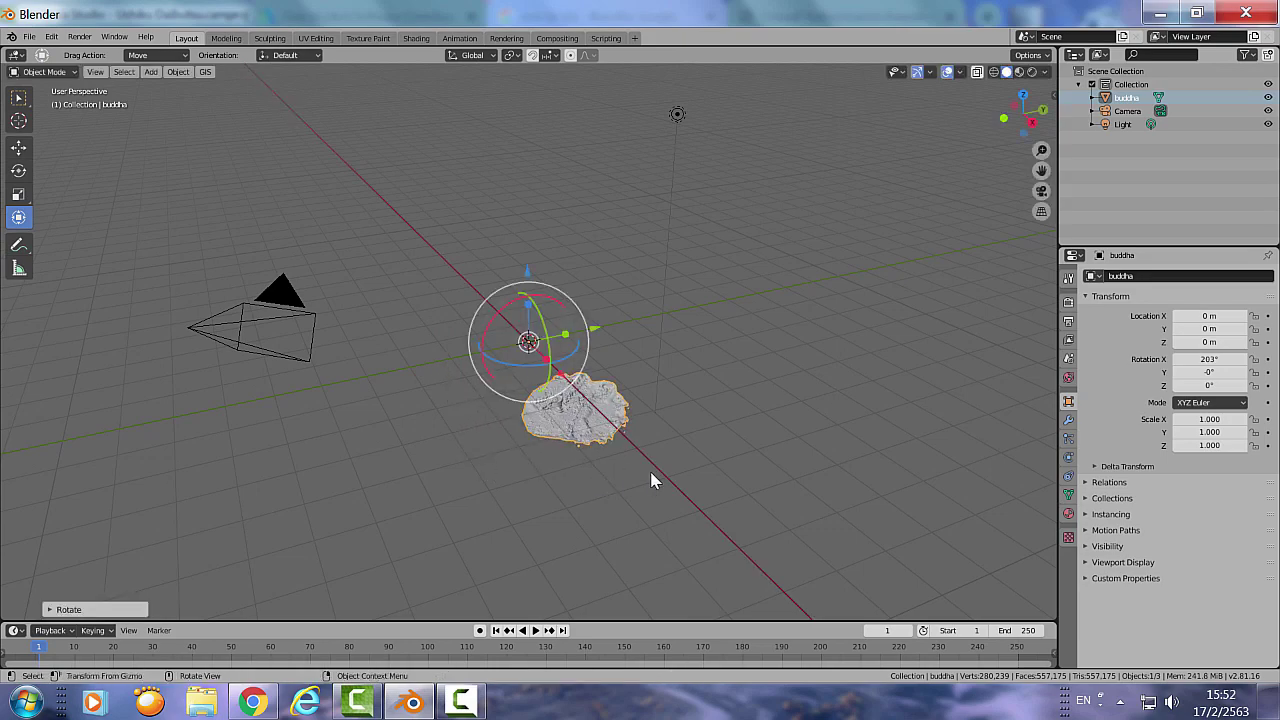
key("KP_1")
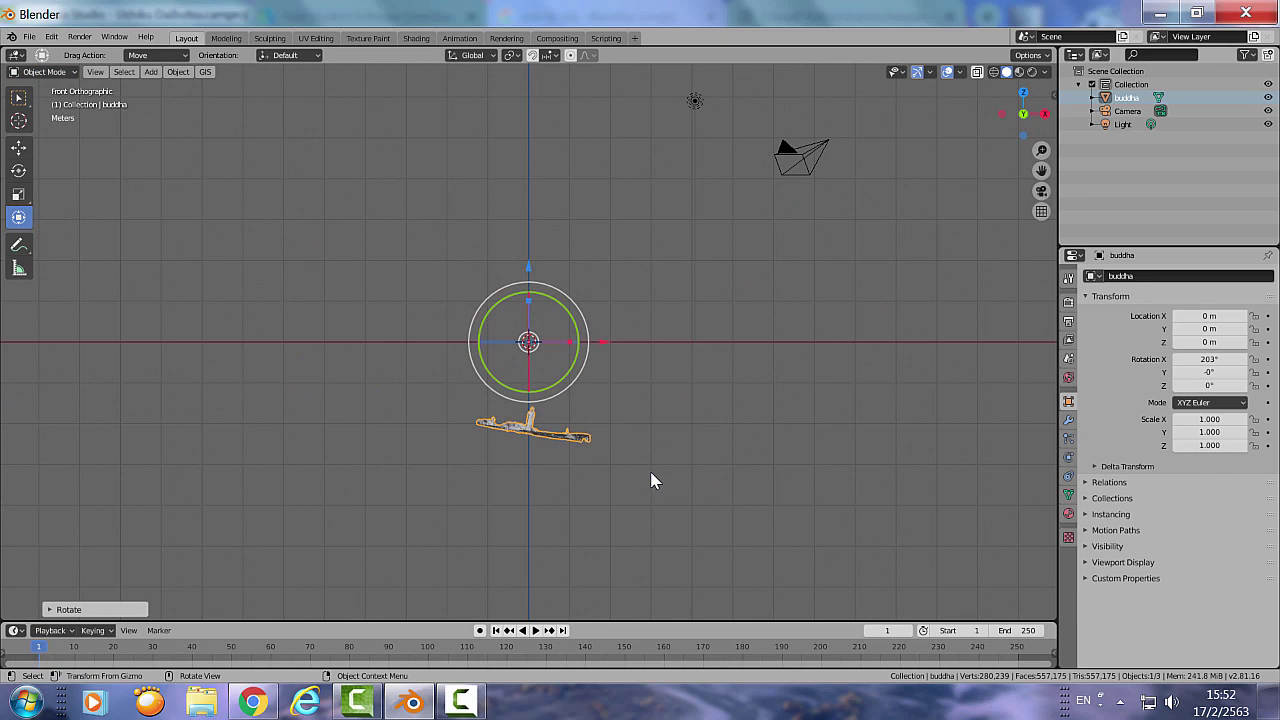
left_click_drag(565, 318, 557, 310)
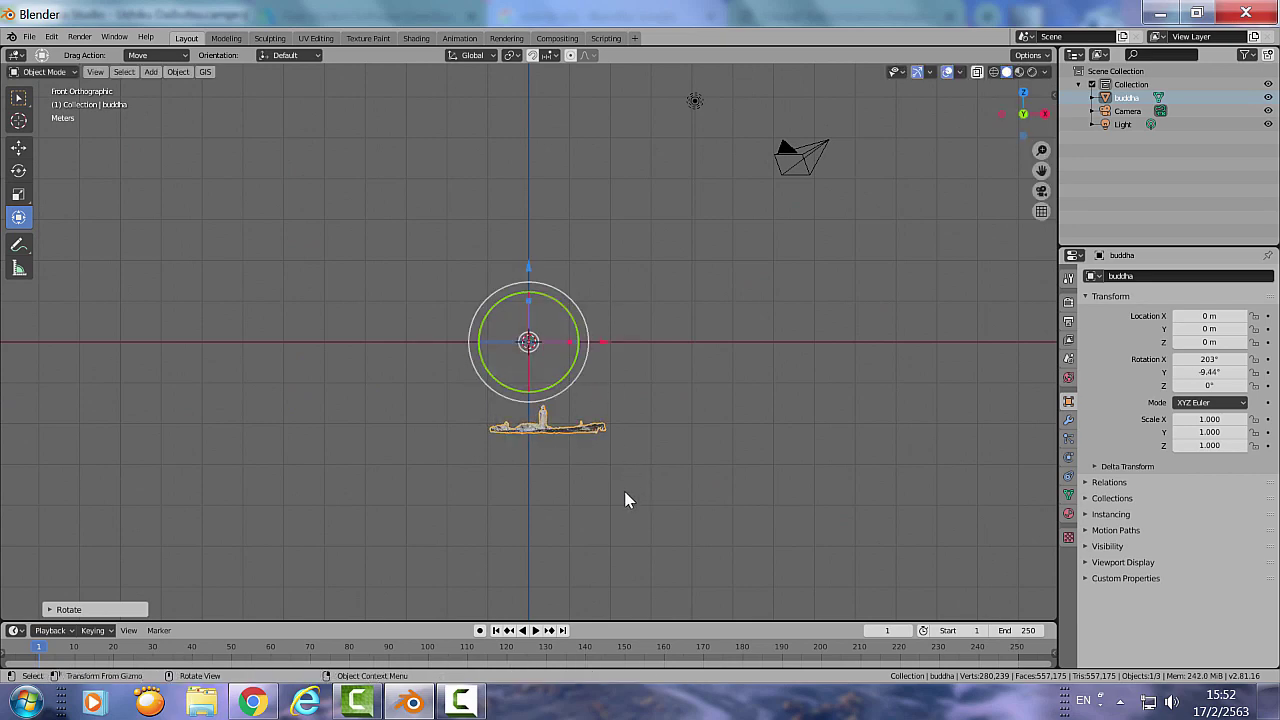
key("KP_7")
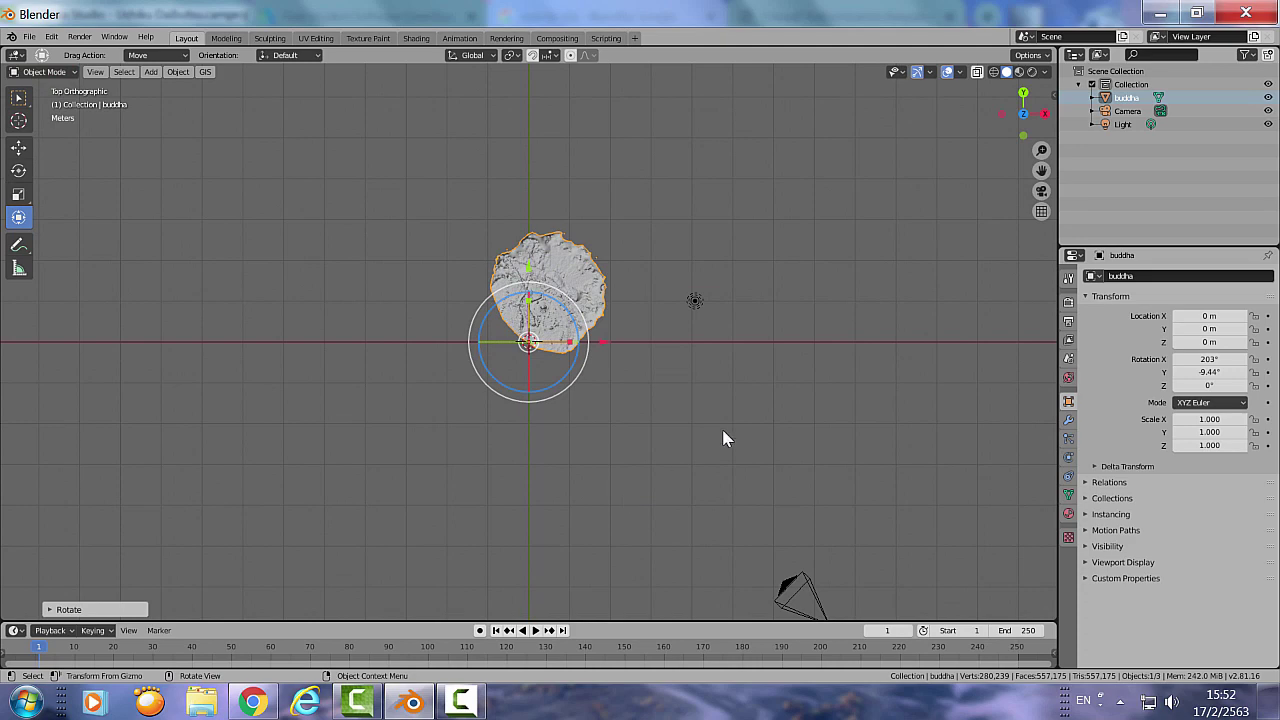
key("KP_1")
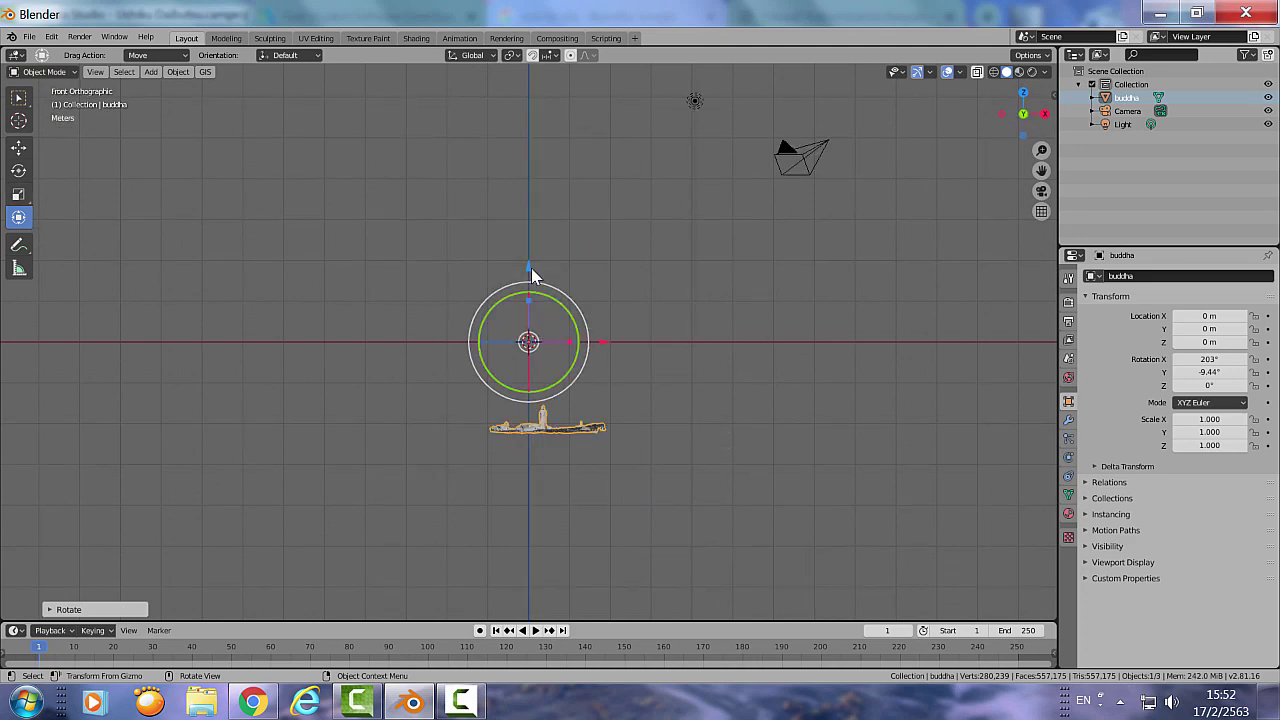
Raise the buddha mesh along Z to 2.5149 m
left_click_drag(531, 268, 537, 150)
scroll(610, 288, "up", 2)
scroll(611, 288, "up", 4)
mouse_move(613, 296)
middle_mouse_down()
mouse_move(646, 312)
mouse_move(637, 334)
mouse_move(649, 339)
middle_mouse_up()
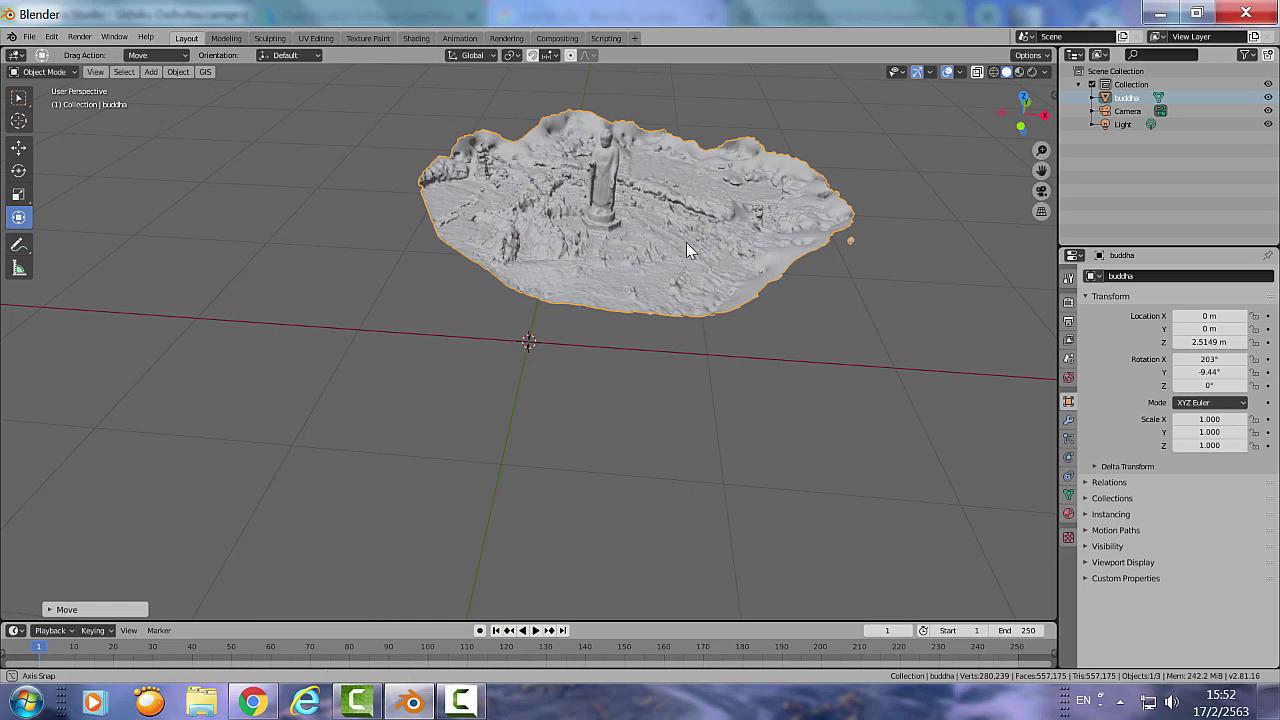
mouse_move(686, 242)
middle_mouse_down()
mouse_move(666, 428)
mouse_move(703, 497)
mouse_move(712, 469)
mouse_move(631, 456)
mouse_move(640, 380)
middle_mouse_up()
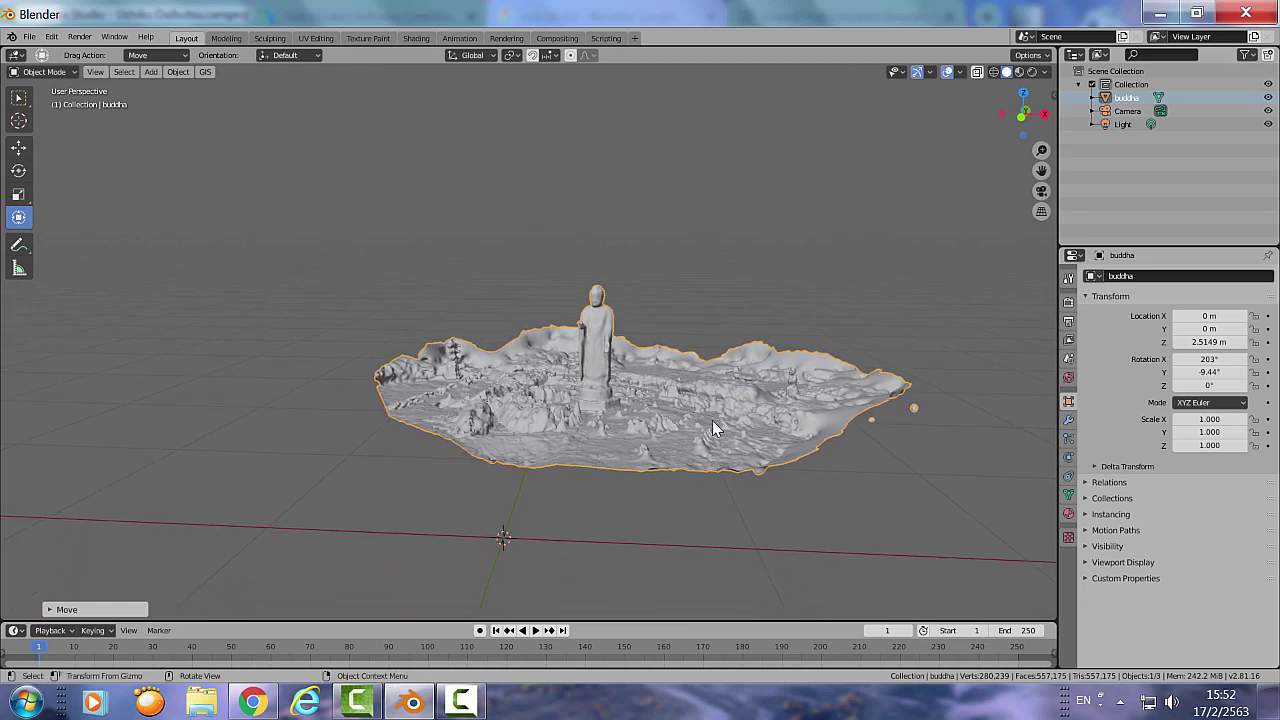
Switch to Material Preview shading and orbit, zoom and pan around the textured statue and terrain
left_click(1020, 72)
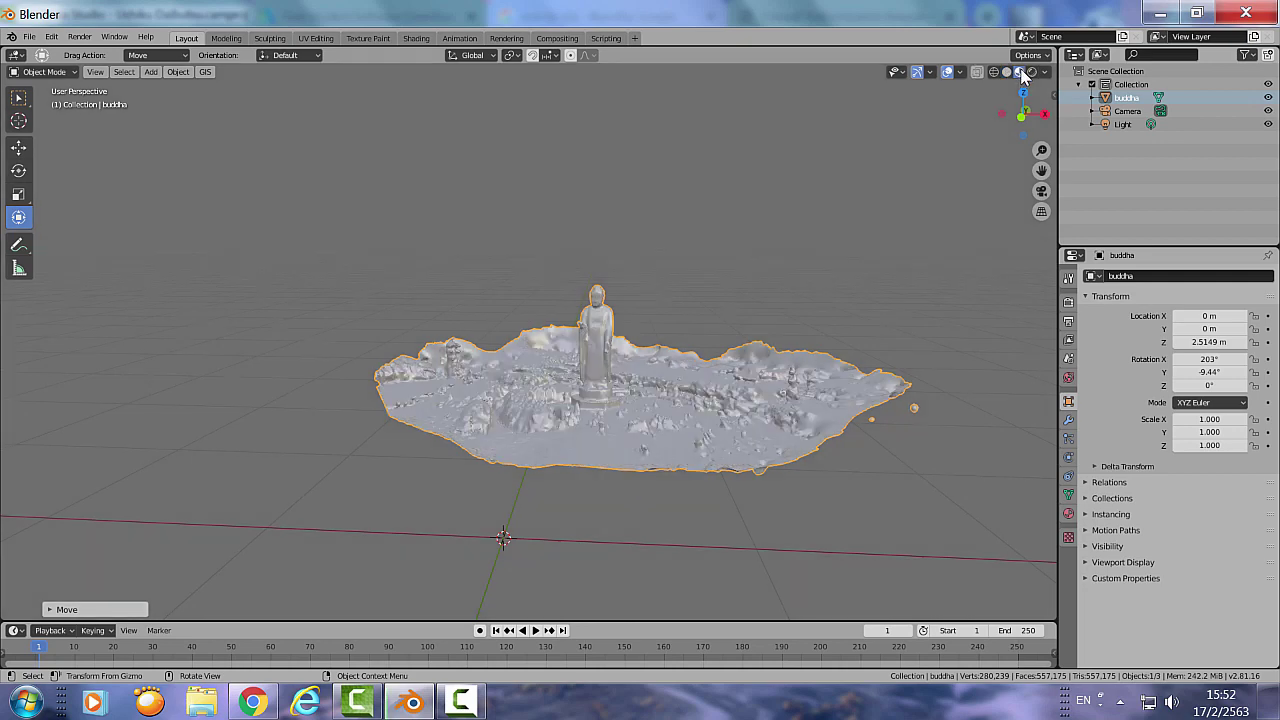
mouse_move(865, 322)
middle_mouse_down()
mouse_move(897, 312)
mouse_move(814, 335)
middle_mouse_up()
scroll(815, 336, "up", 3)
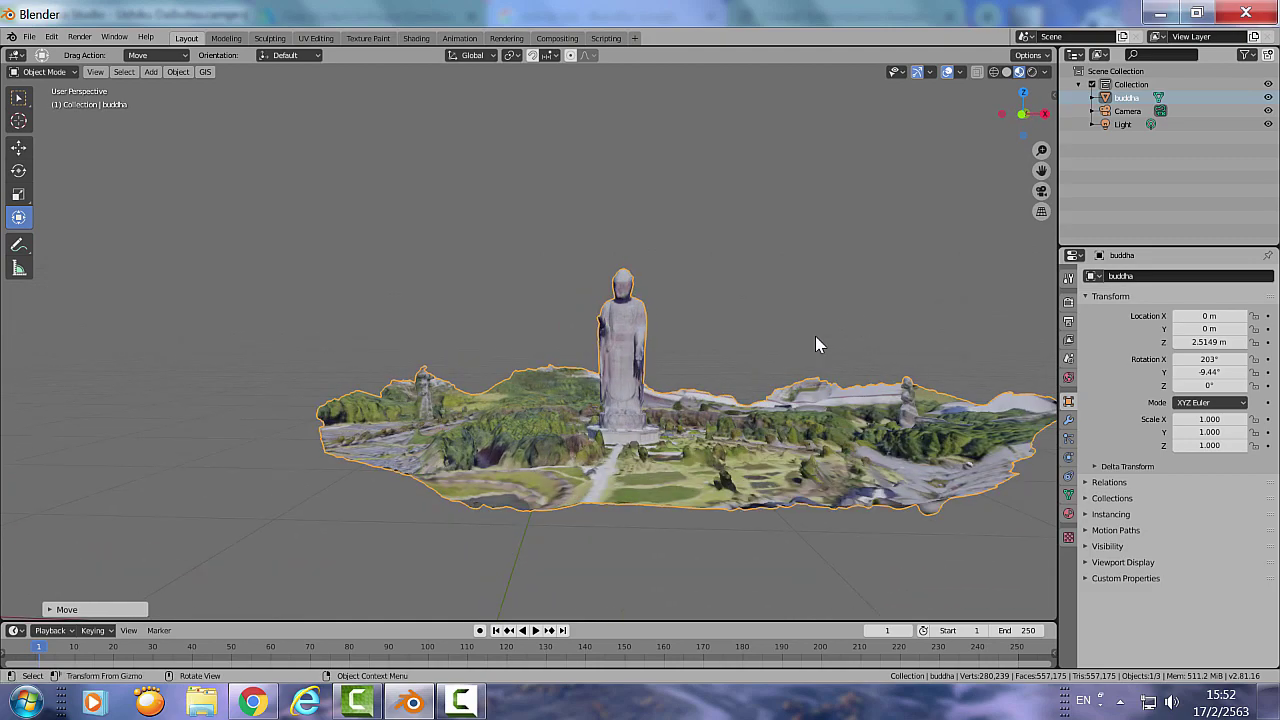
scroll(815, 336, "up", 3)
mouse_move(828, 388)
middle_mouse_down()
mouse_move(901, 418)
mouse_move(903, 406)
mouse_move(876, 451)
middle_mouse_up()
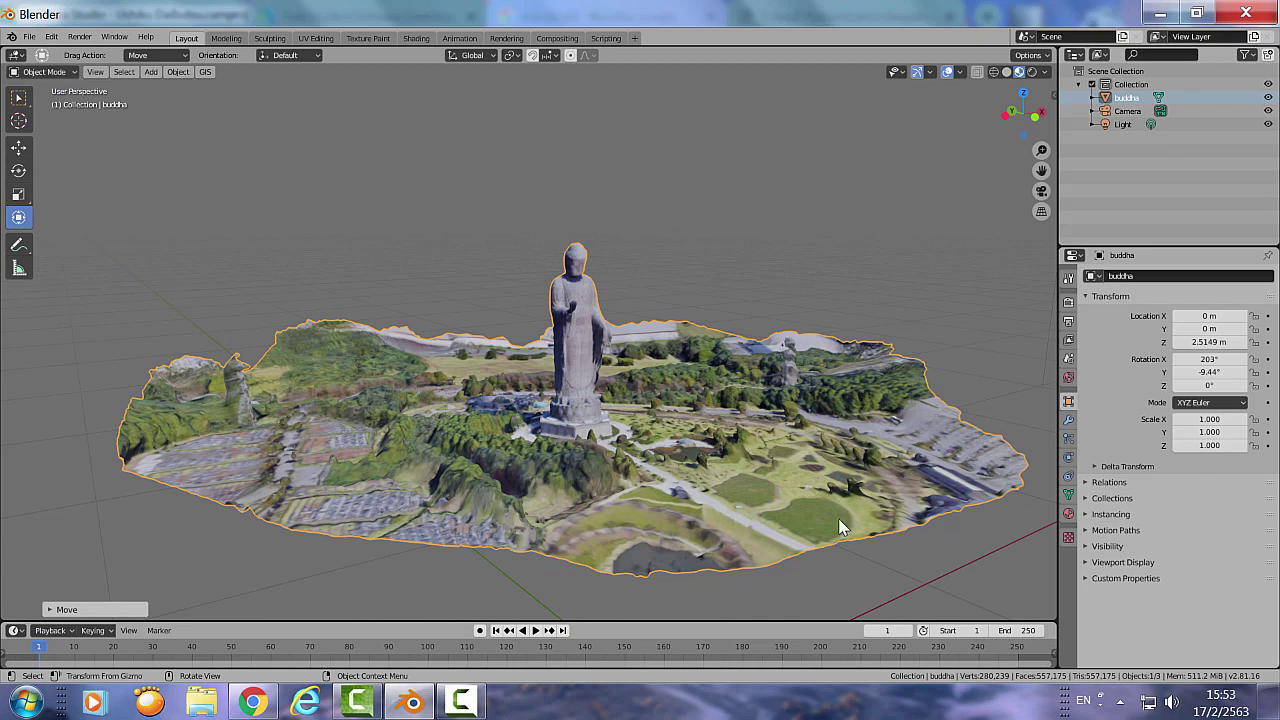
mouse_move(838, 518)
middle_mouse_down()
mouse_move(622, 505)
mouse_move(718, 504)
middle_mouse_up()
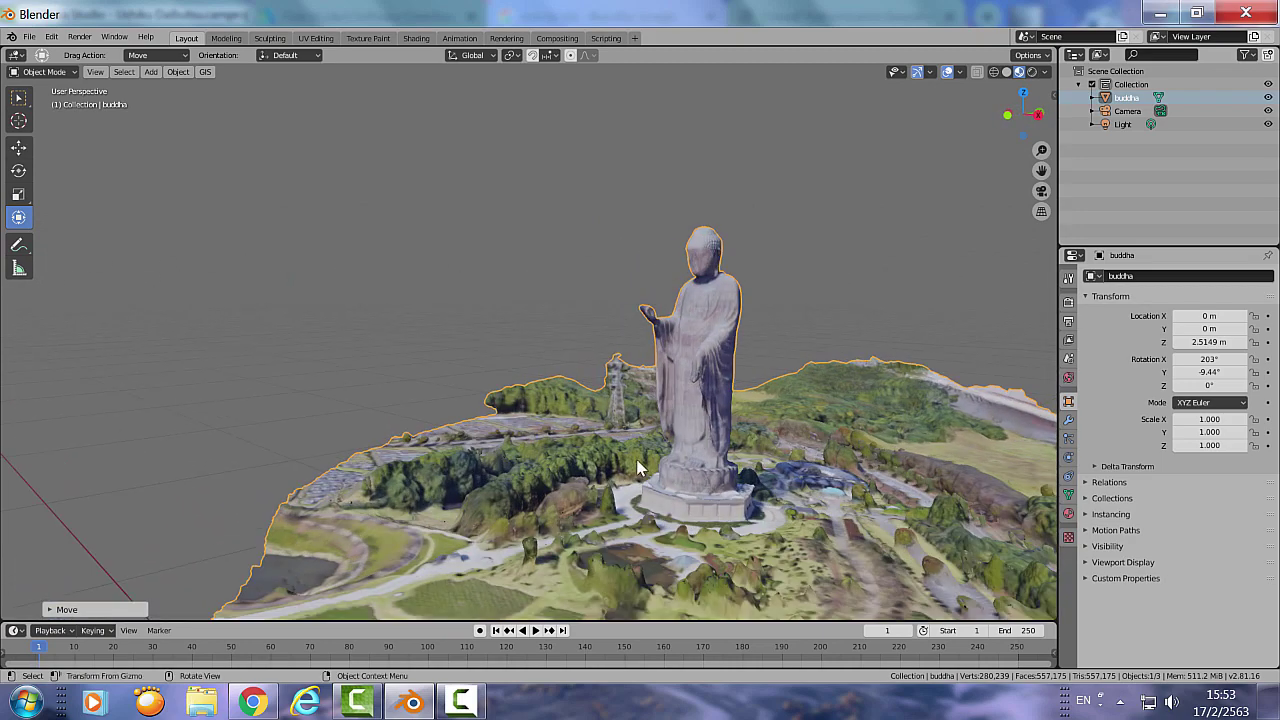
key("shift")
mouse_move(637, 505)
middle_mouse_down("shift")
mouse_move(548, 487)
mouse_move(679, 510)
mouse_move(629, 517)
middle_mouse_up("shift")
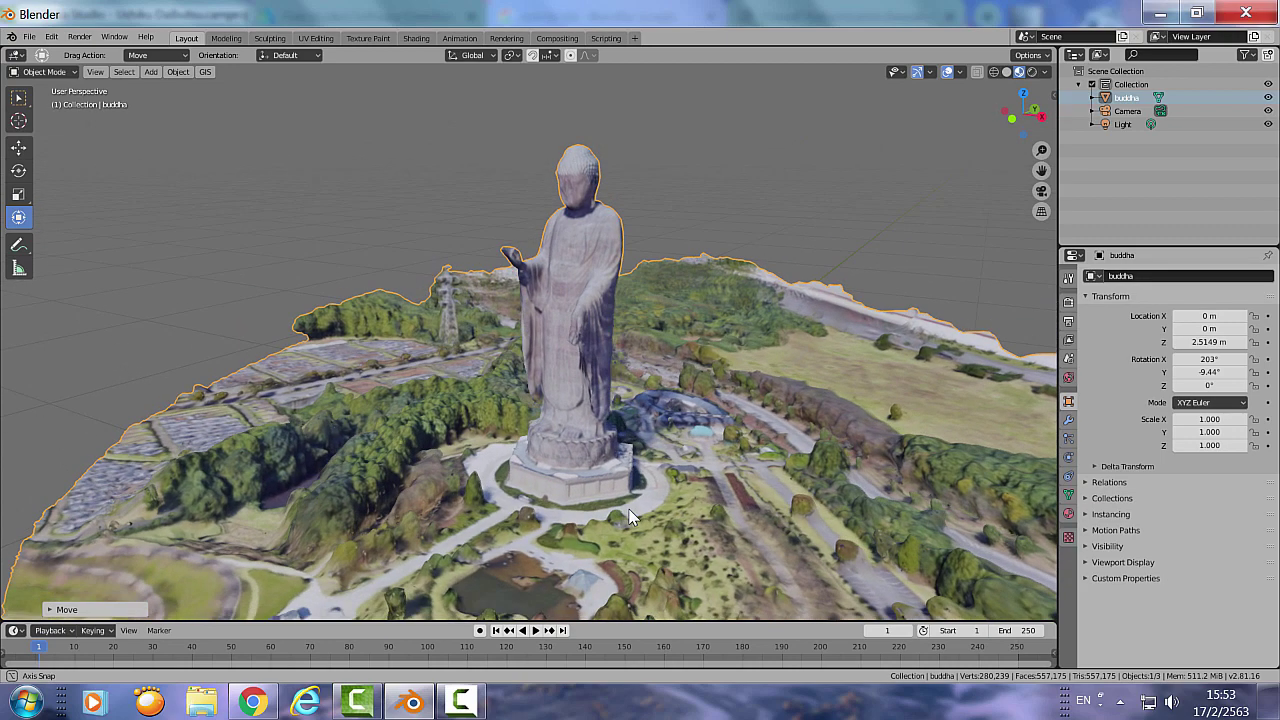